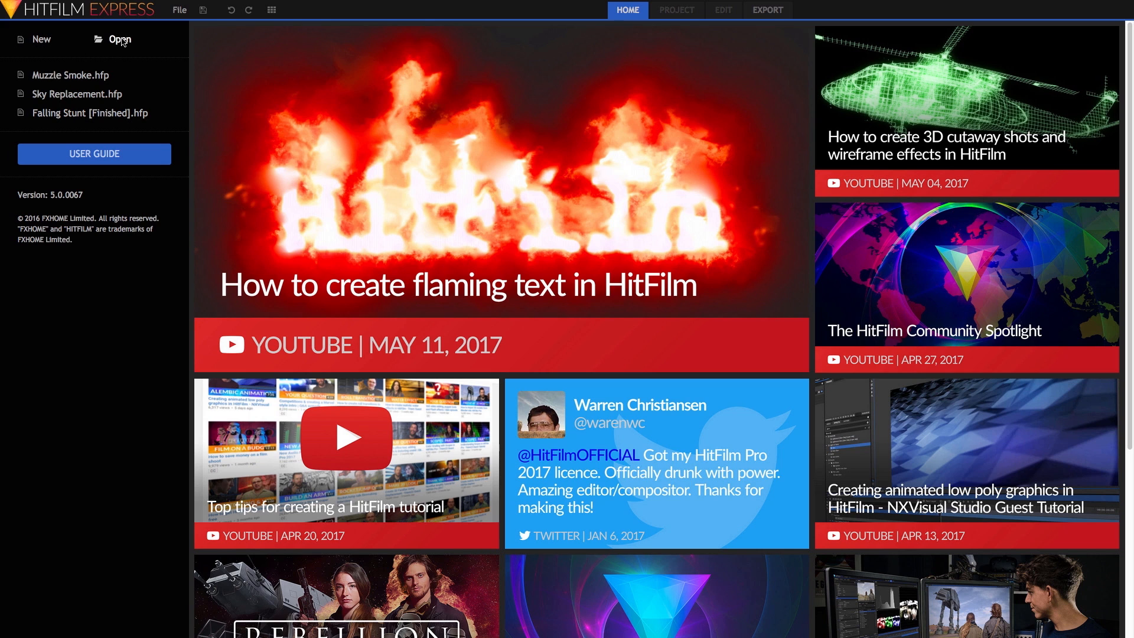
# Open the project file Muzzle Smoke.hfp from the Muzzle Smoke folder.
pyautogui.click(120, 40)
pyautogui.click(517, 170)
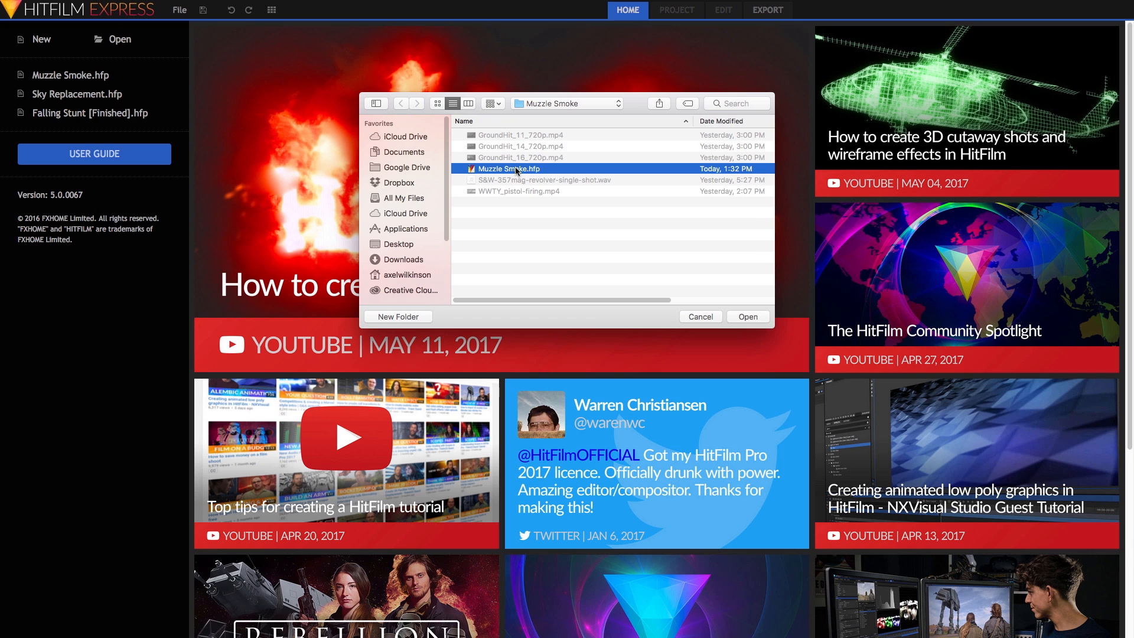
pyautogui.click(759, 322)
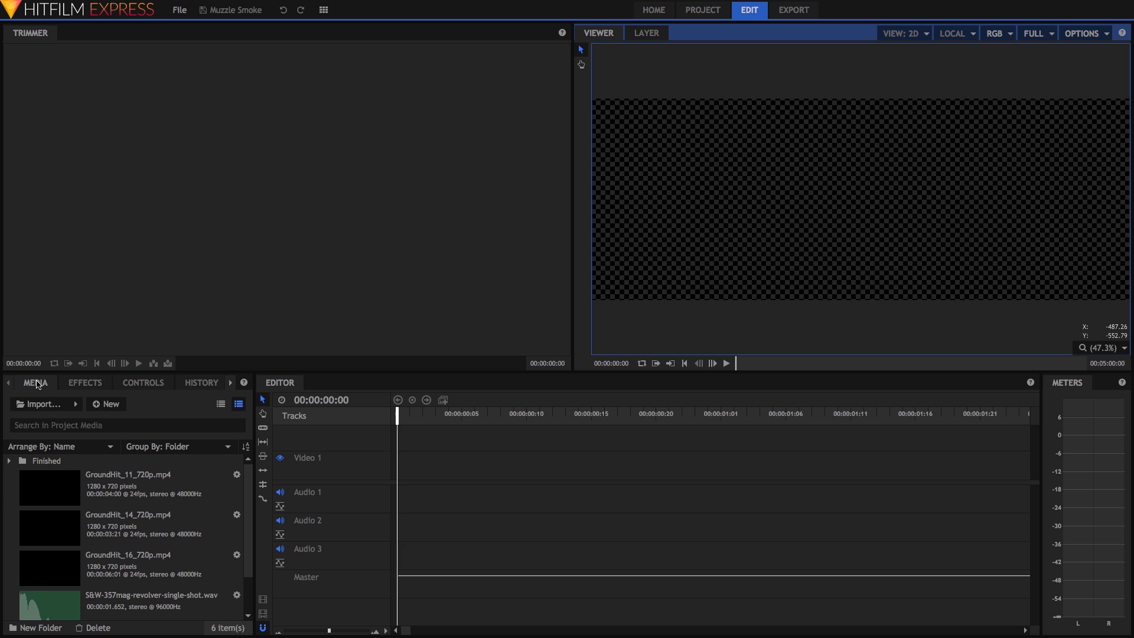
# Look through the project media and preview the WWTY_pistol-firing.mp4 clip from its first frame.
pyautogui.scroll(-3, 124, 495)
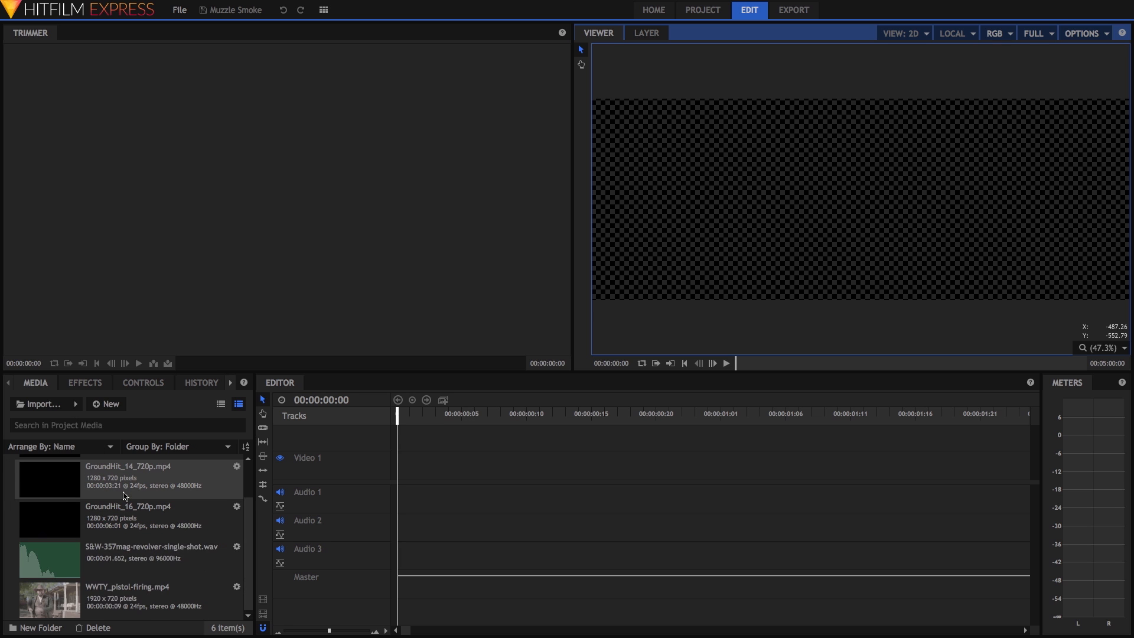
pyautogui.scroll(3, 125, 494)
pyautogui.click(124, 495)
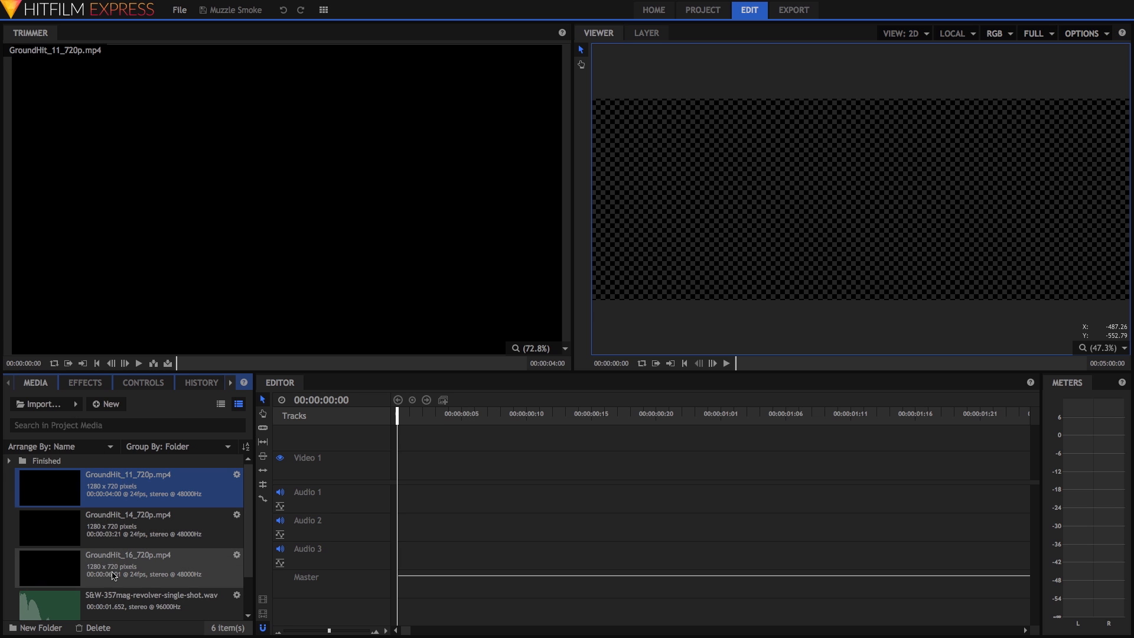
pyautogui.click(120, 600)
pyautogui.scroll(-1, 120, 600)
pyautogui.click(119, 600)
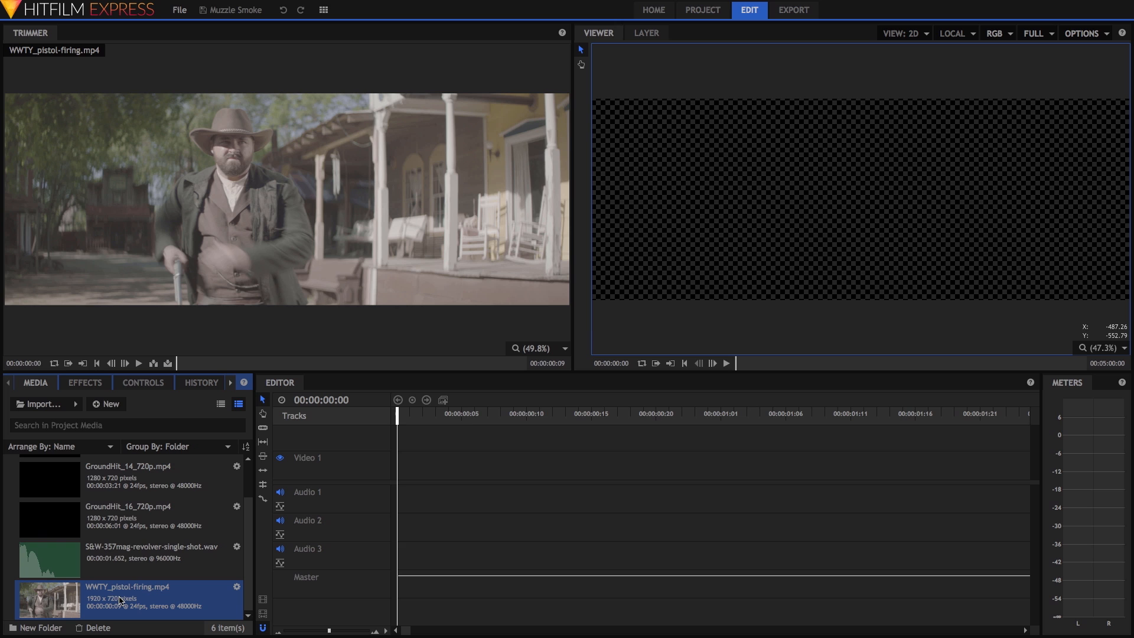
pyautogui.click(139, 363)
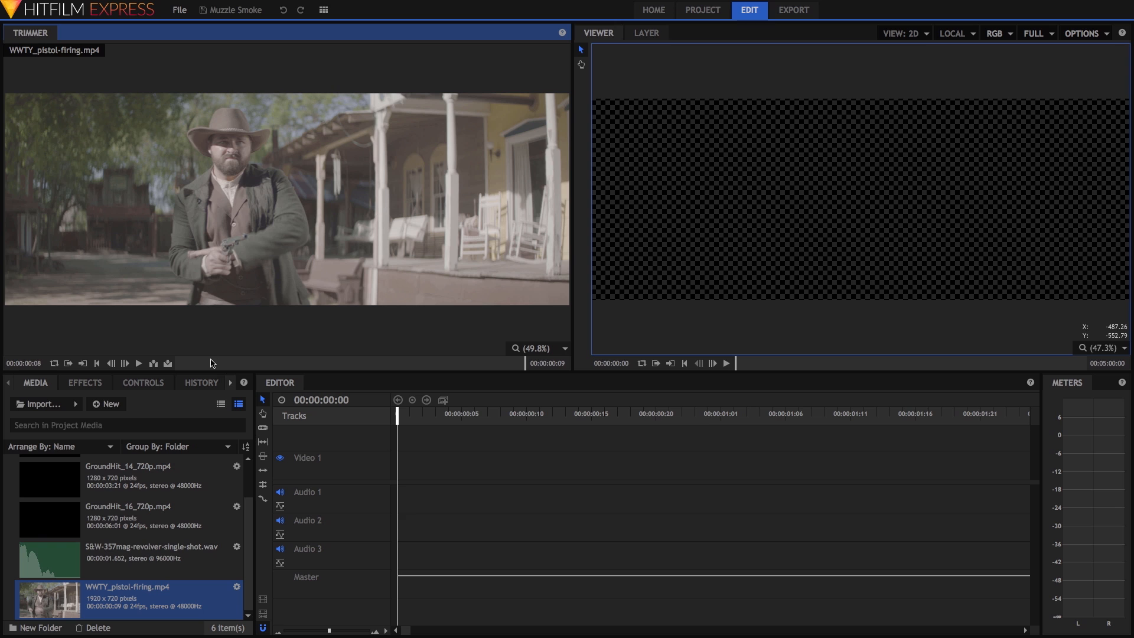
pyautogui.moveTo(214, 365); pyautogui.dragTo(175, 364)
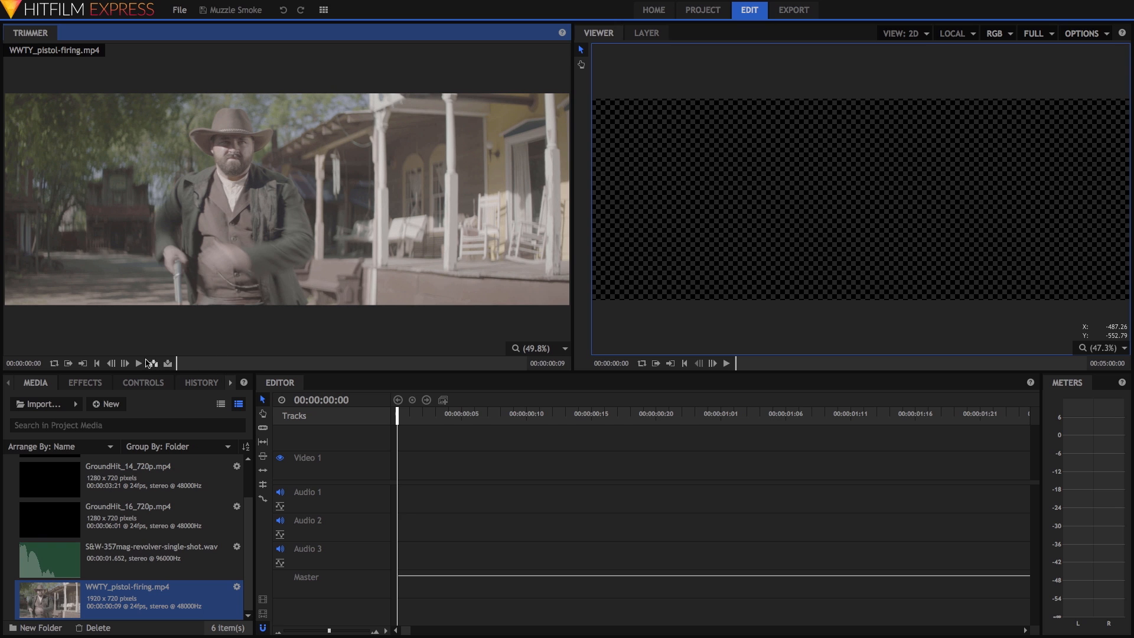
pyautogui.click(139, 363)
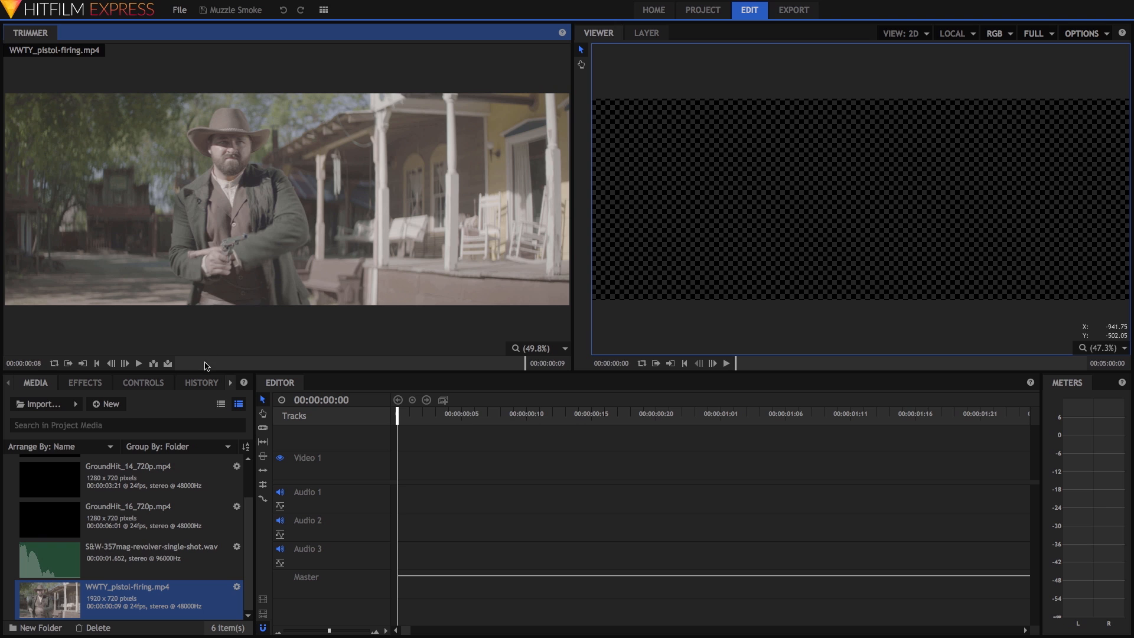
pyautogui.click(207, 363)
pyautogui.moveTo(196, 365); pyautogui.dragTo(170, 348)
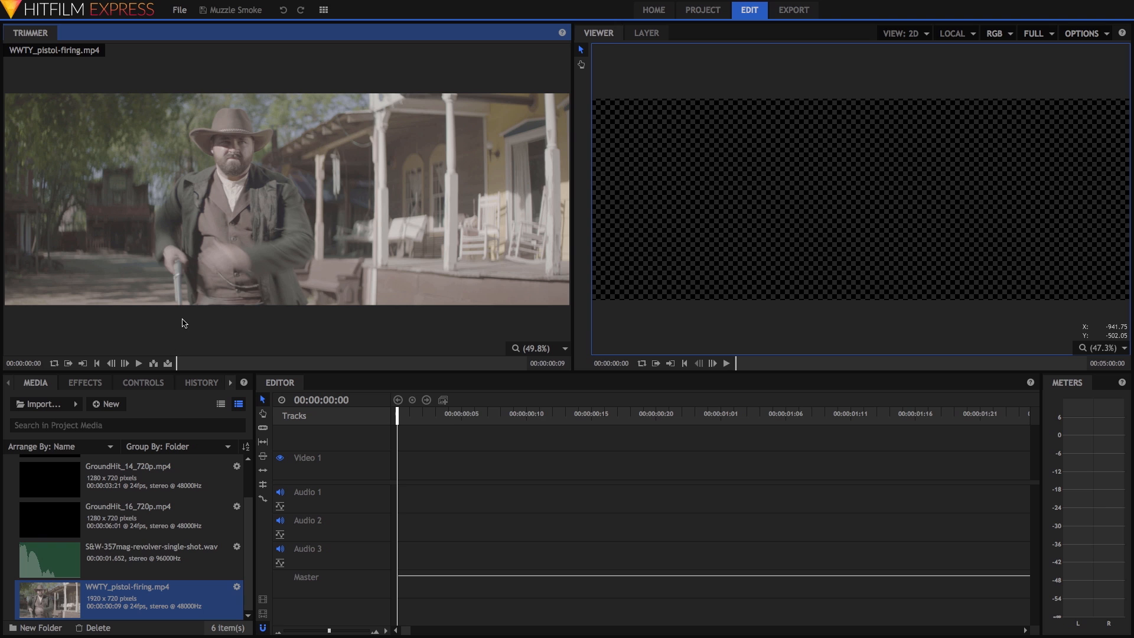
# Preview the GroundHit_11, GroundHit_14 and GroundHit_16 smoke clips and the S&W-357mag-revolver-single-shot.wav sound.
pyautogui.click(46, 482)
pyautogui.moveTo(242, 363); pyautogui.dragTo(168, 361)
pyautogui.scroll(1, 149, 499)
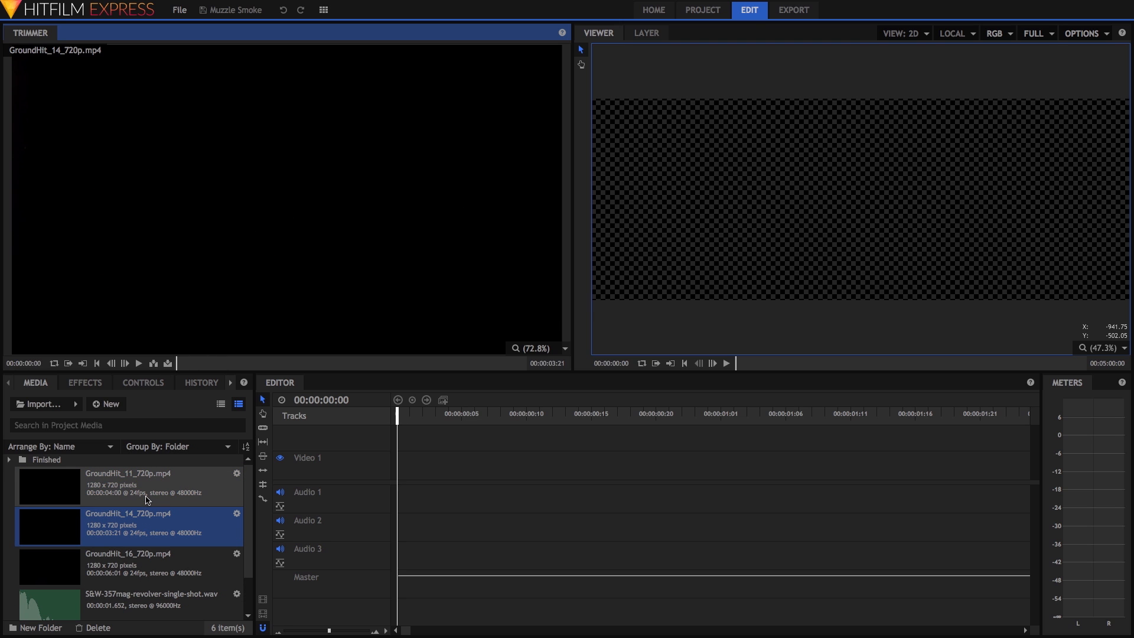
pyautogui.click(62, 489)
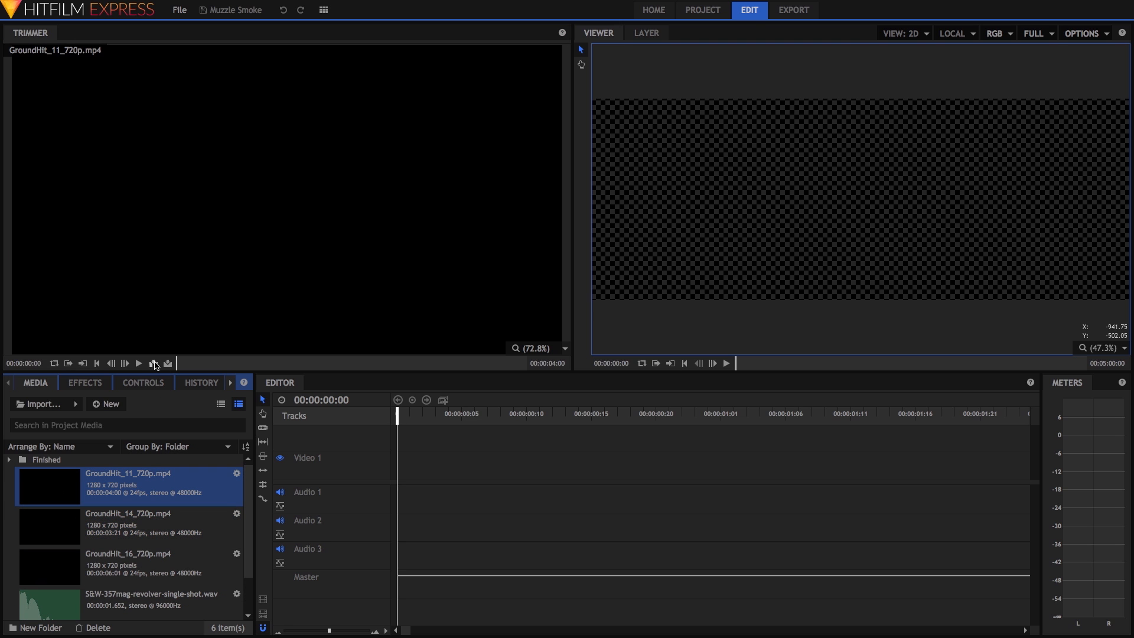
pyautogui.click(139, 364)
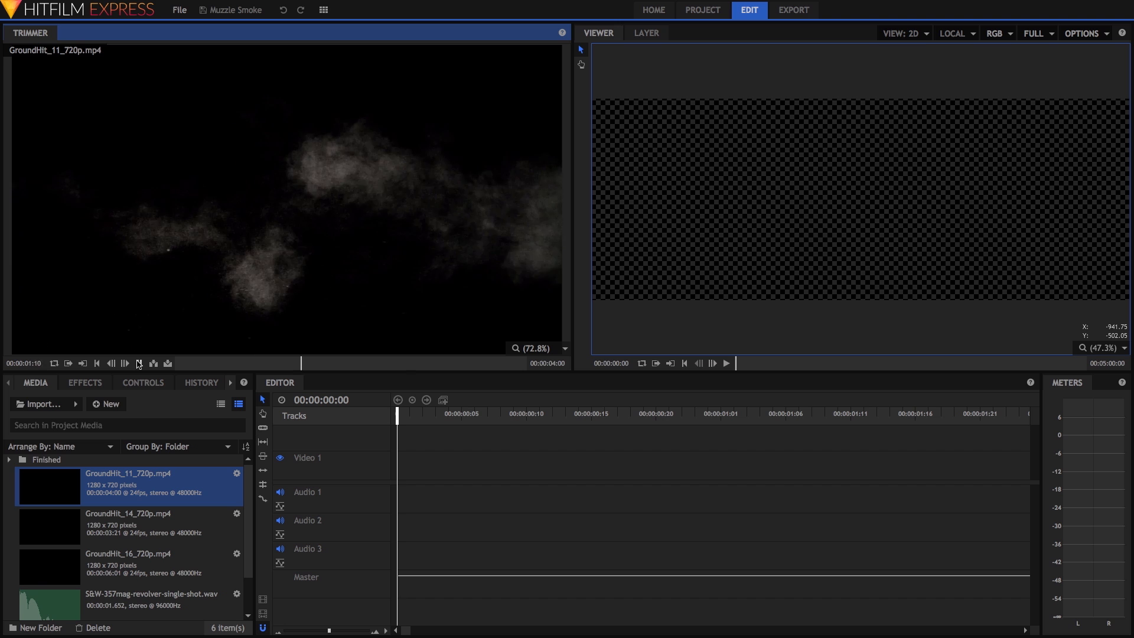
pyautogui.click(45, 530)
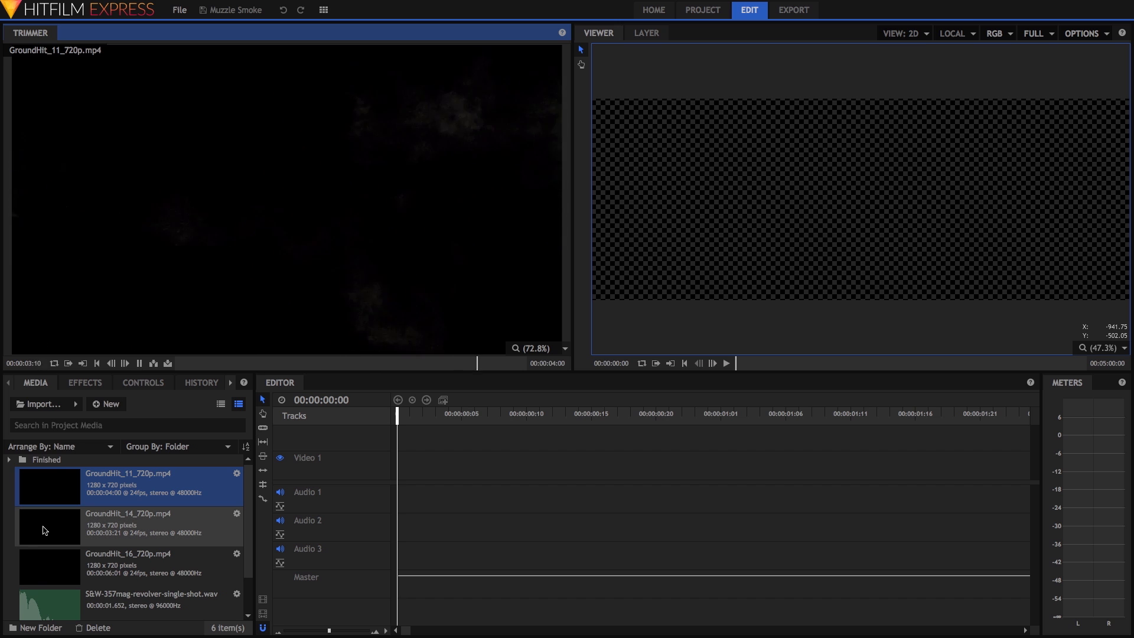
pyautogui.click(139, 364)
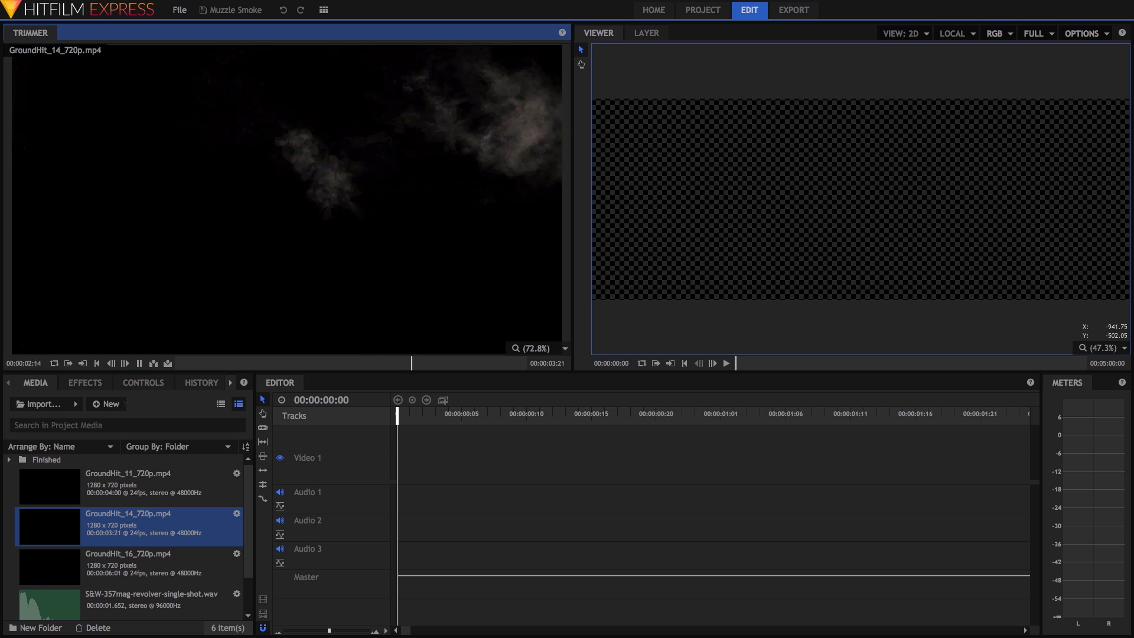
pyautogui.click(57, 570)
pyautogui.click(139, 363)
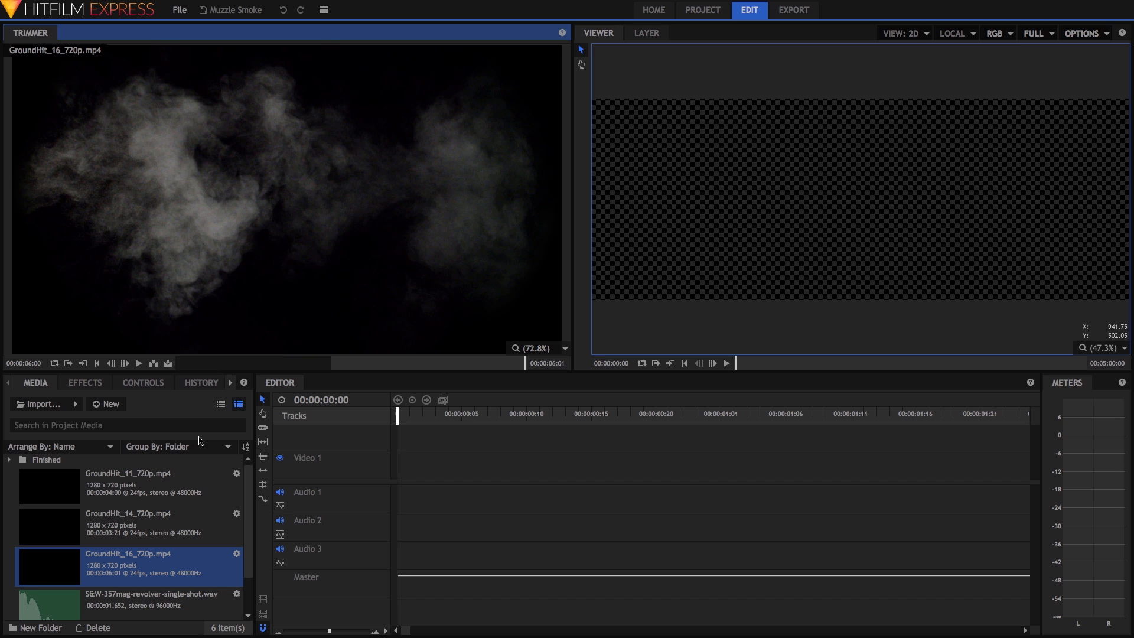
pyautogui.press('Down')
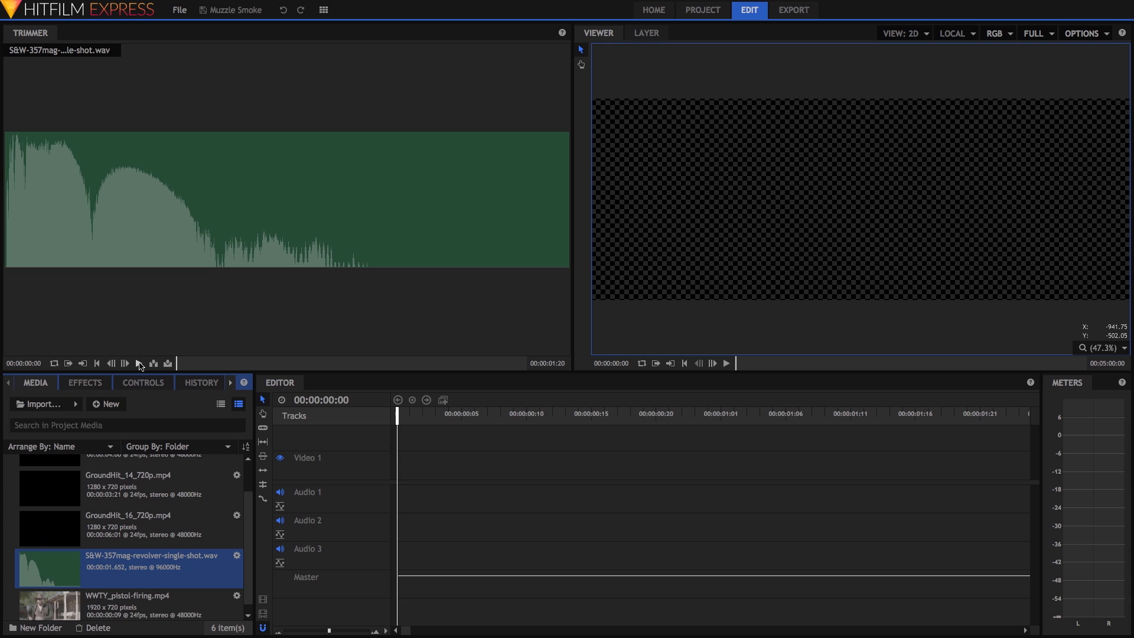
pyautogui.click(140, 364)
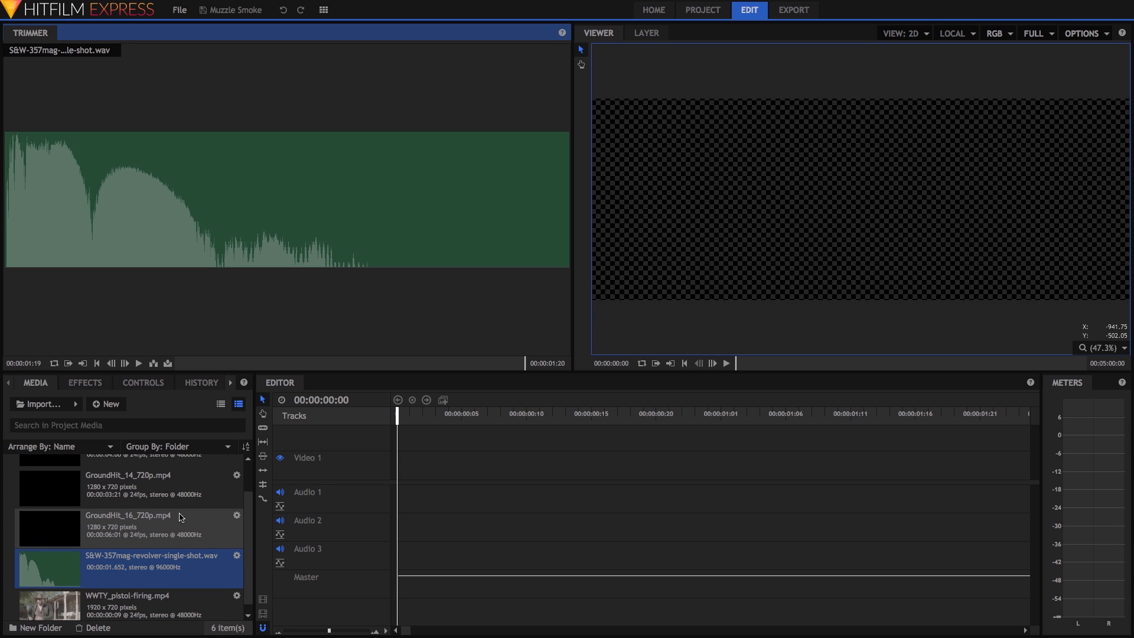
# Make a composite shot from WWTY_pistol-firing.mp4, keeping the clip's name and default 1920 x 720, 24 fps properties.
pyautogui.click(107, 604)
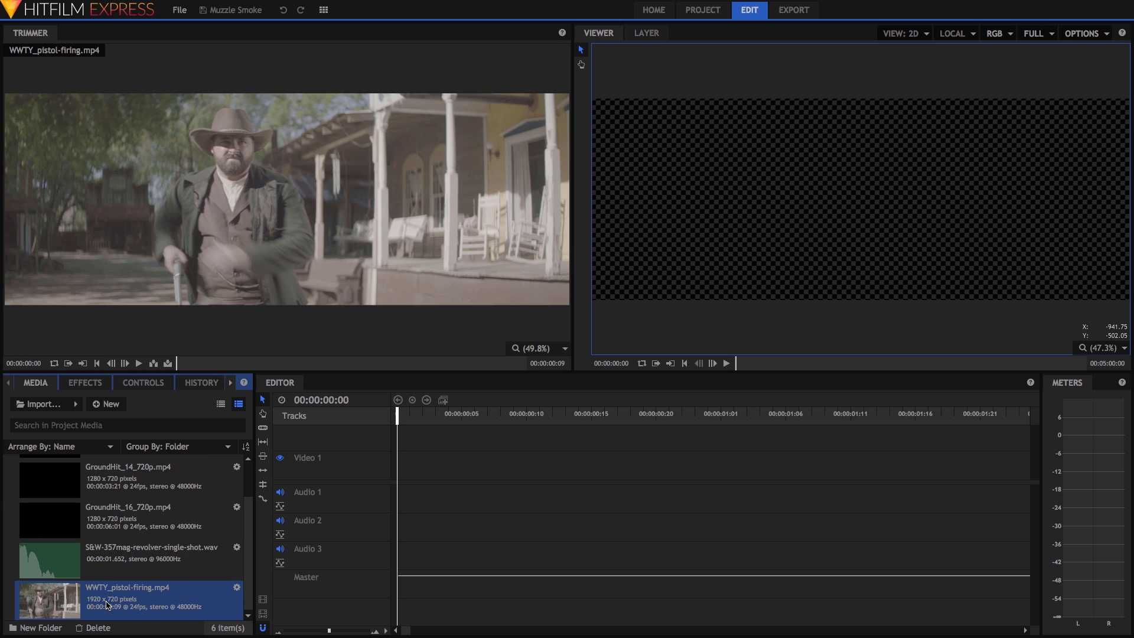
pyautogui.rightClick(107, 604)
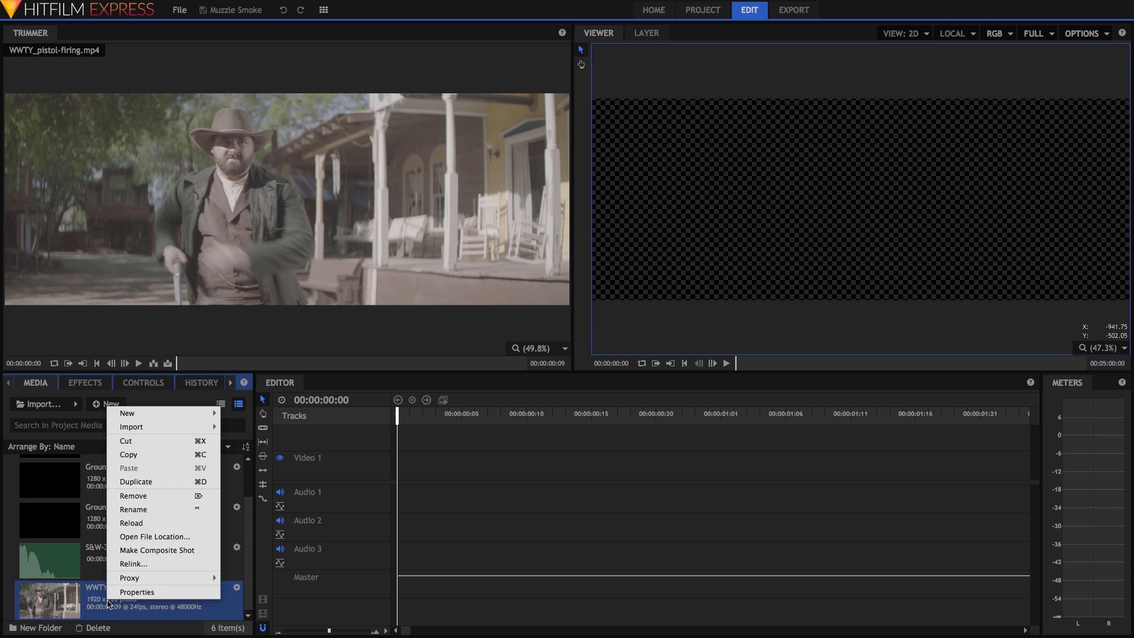
pyautogui.click(204, 551)
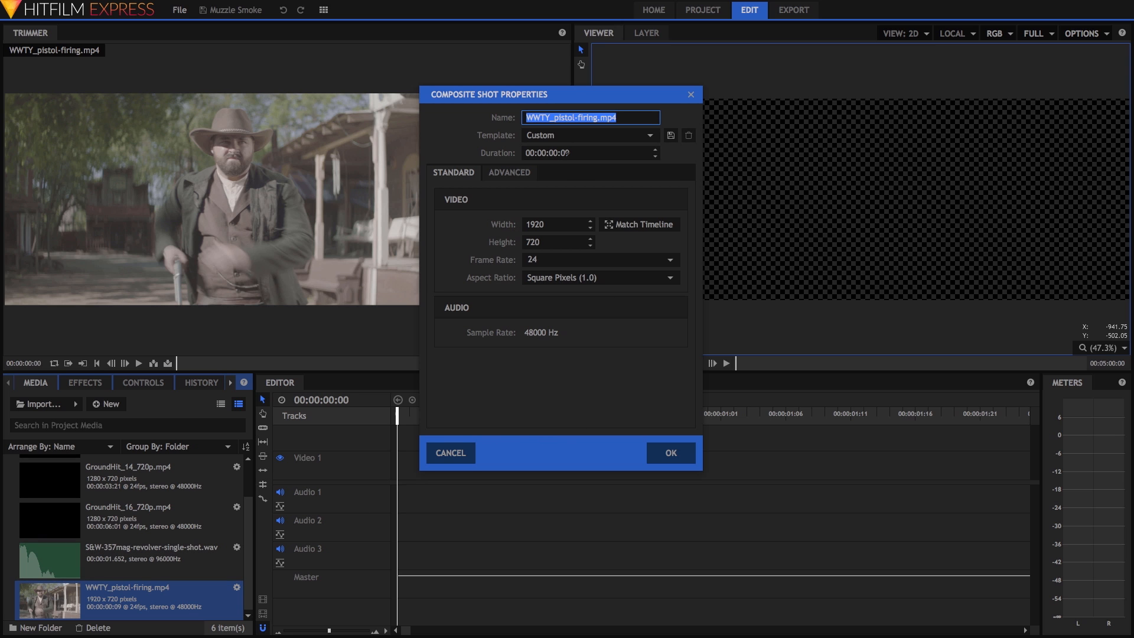
pyautogui.click(677, 454)
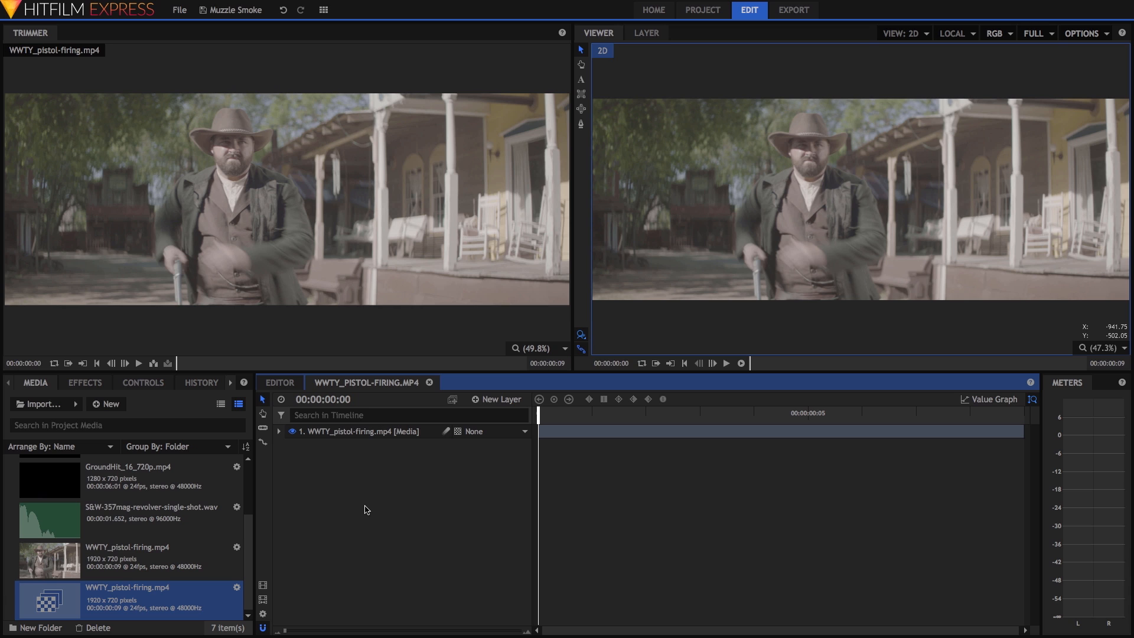
# Play GroundHit_11_720p.mp4 in the Trimmer and scrub back to the initial smoke burst at 00:00:00:03.
pyautogui.click(352, 433)
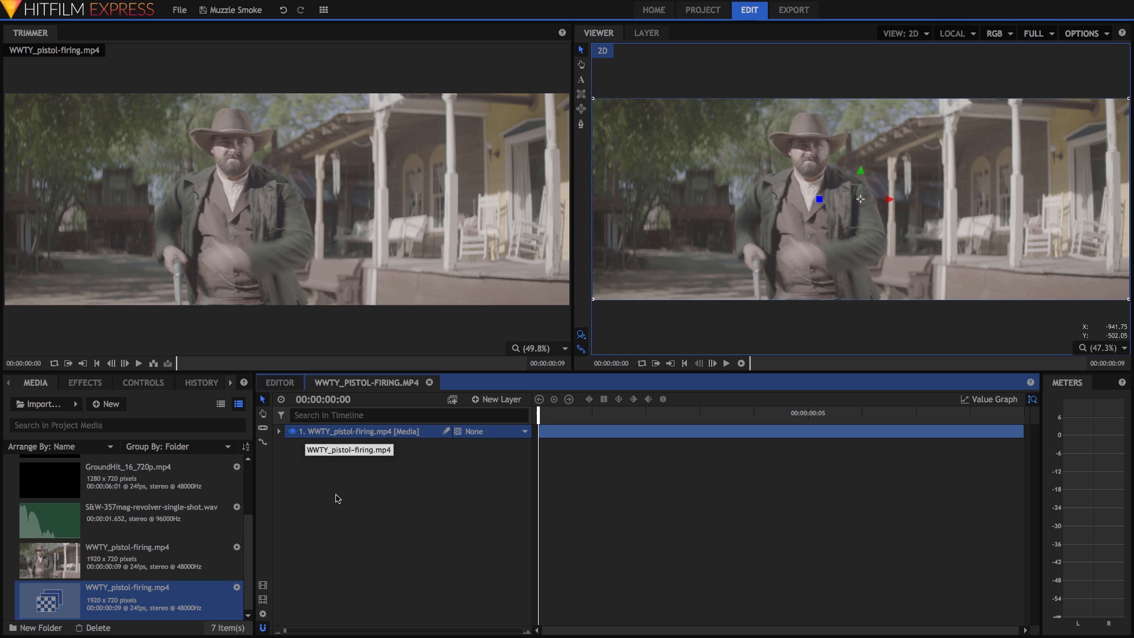
pyautogui.scroll(3, 161, 538)
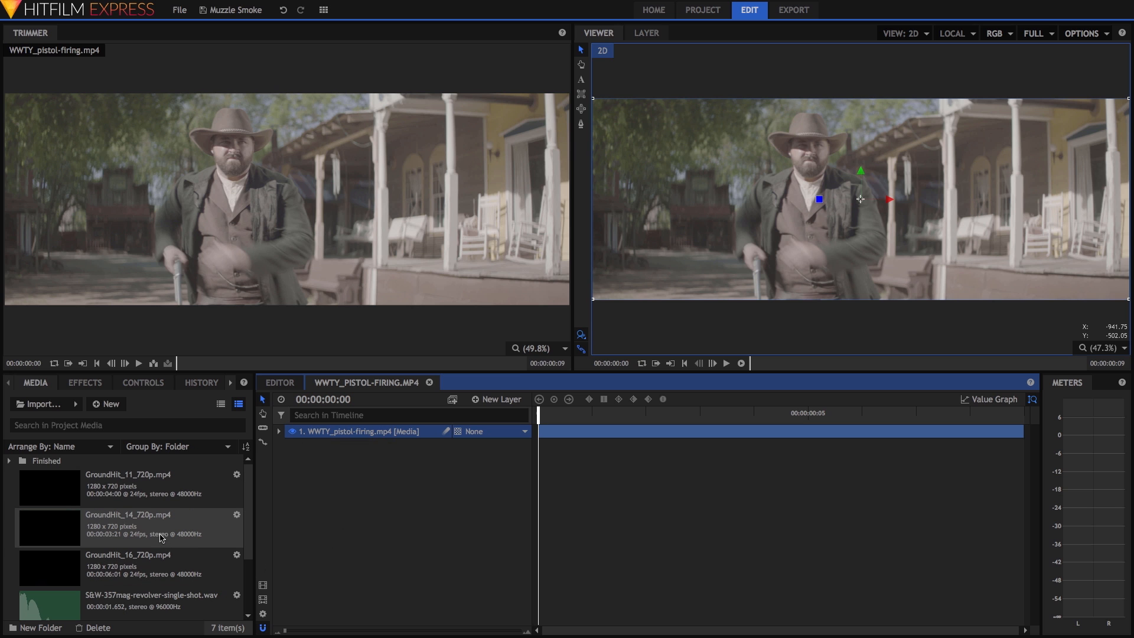
pyautogui.click(58, 492)
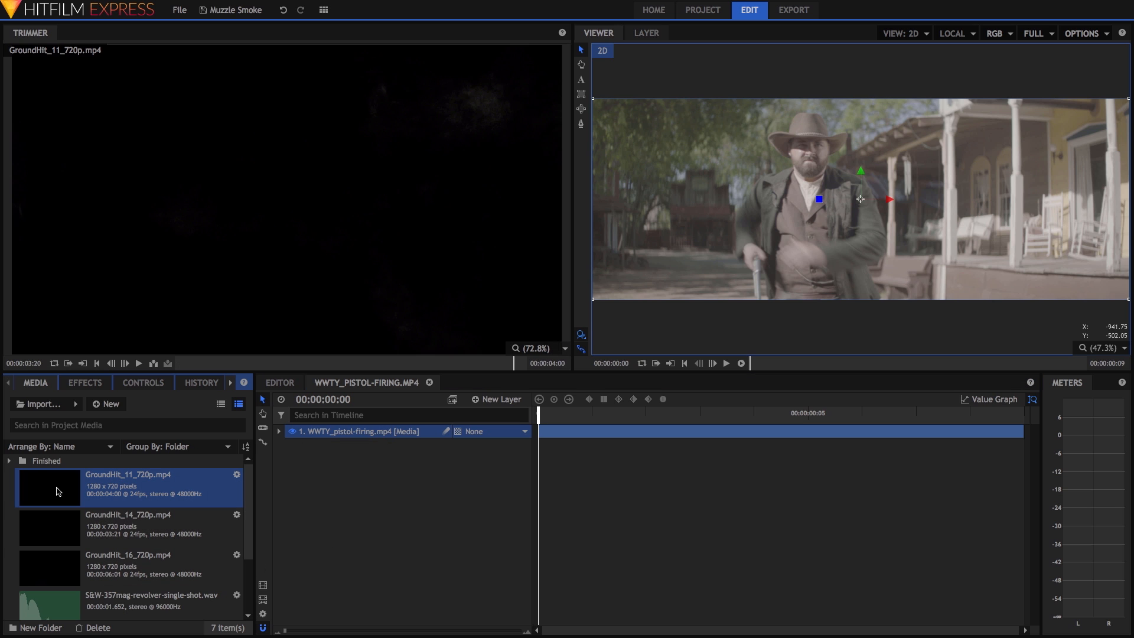
pyautogui.click(138, 363)
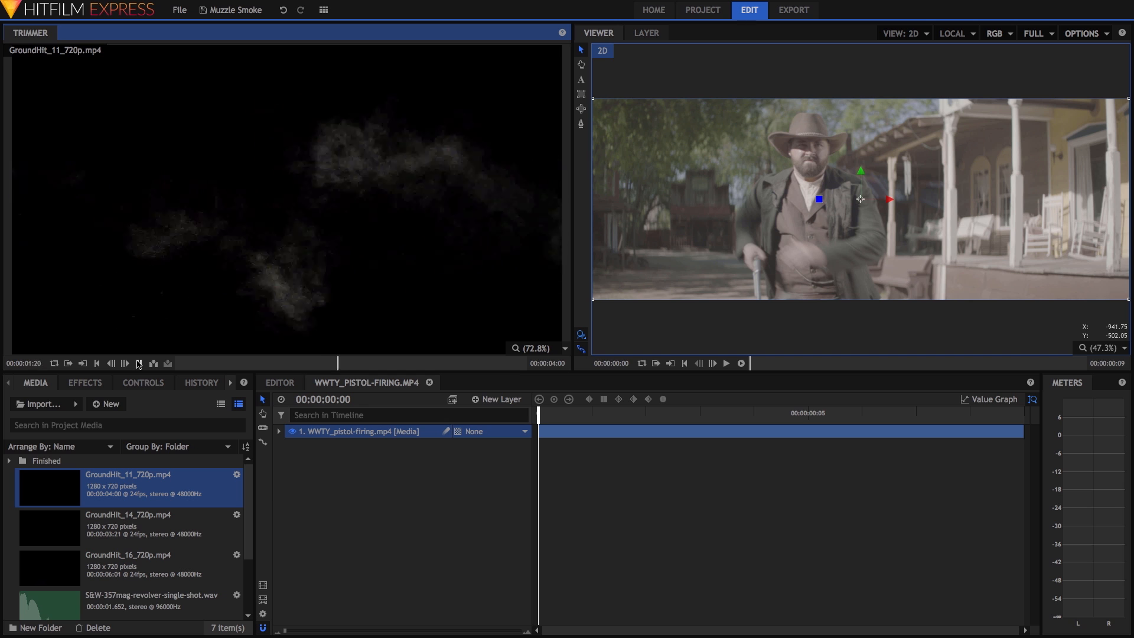
pyautogui.moveTo(194, 364)
pyautogui.mouseDown()
pyautogui.moveTo(174, 364)
pyautogui.moveTo(189, 369)
pyautogui.mouseUp()
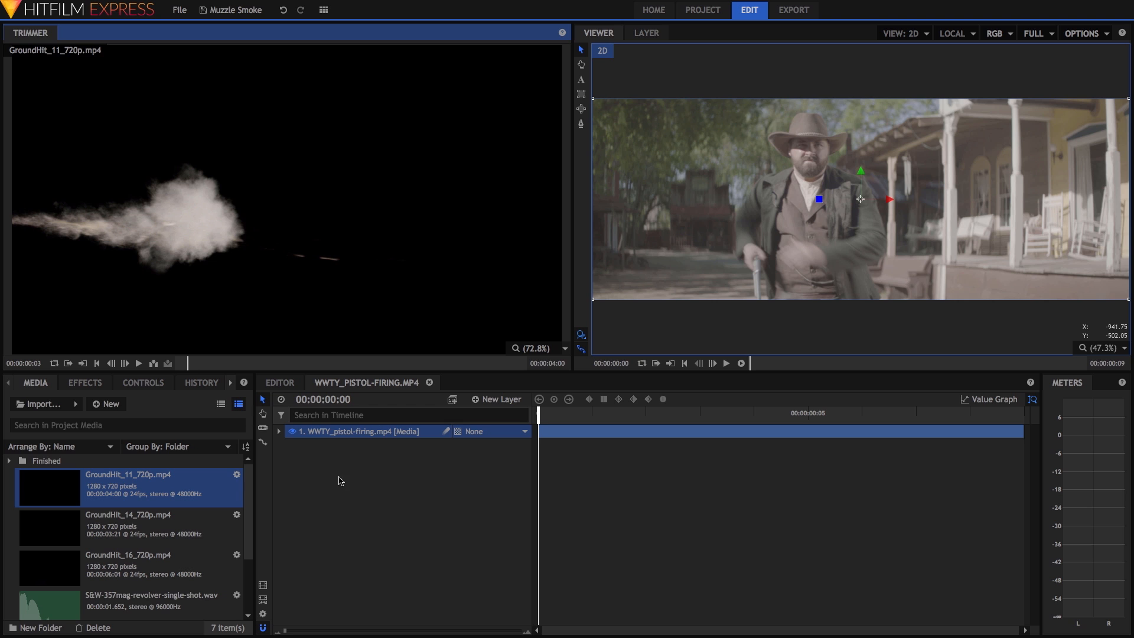
# Display the audio waveform on the WWTY_pistol-firing.mp4 layer in the composite shot timeline.
pyautogui.click(369, 433)
pyautogui.rightClick(369, 433)
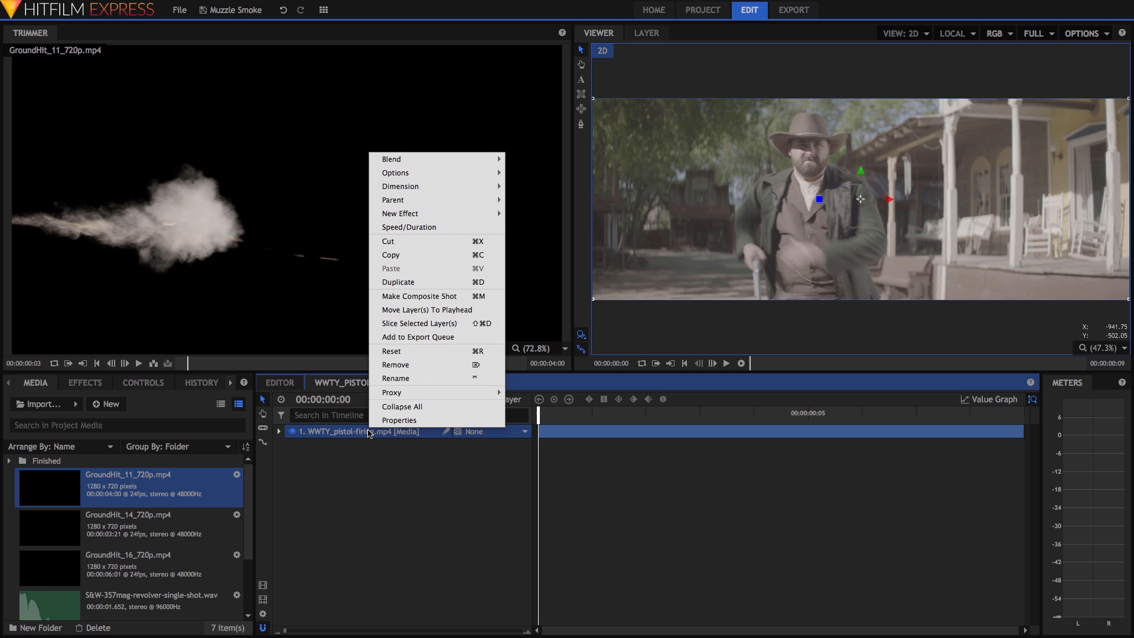
pyautogui.moveTo(429, 182)
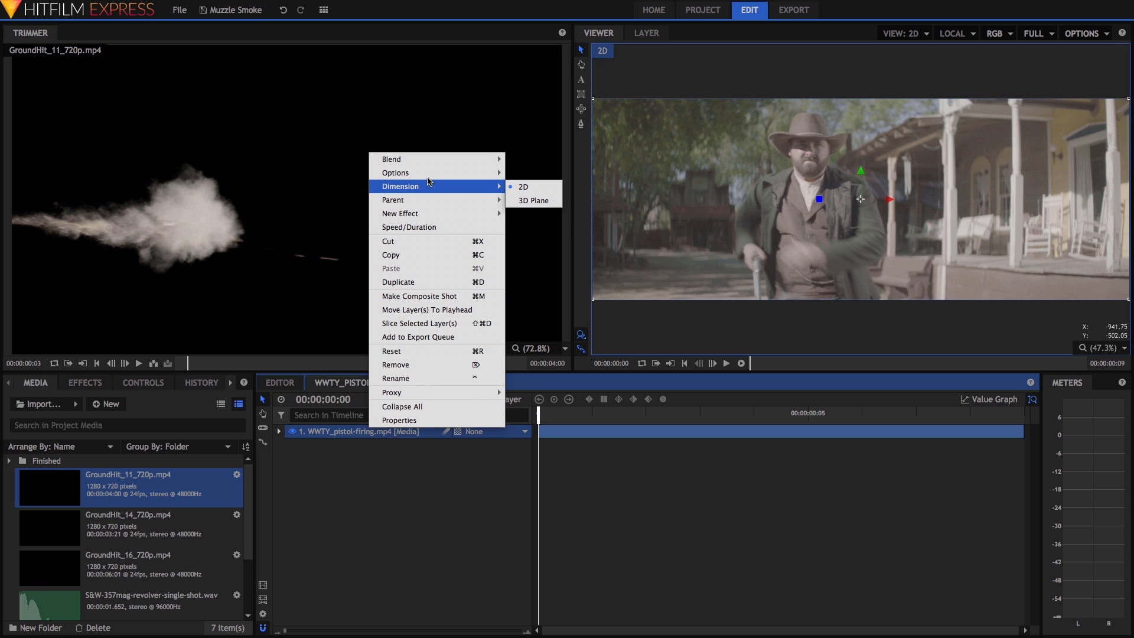
pyautogui.click(561, 216)
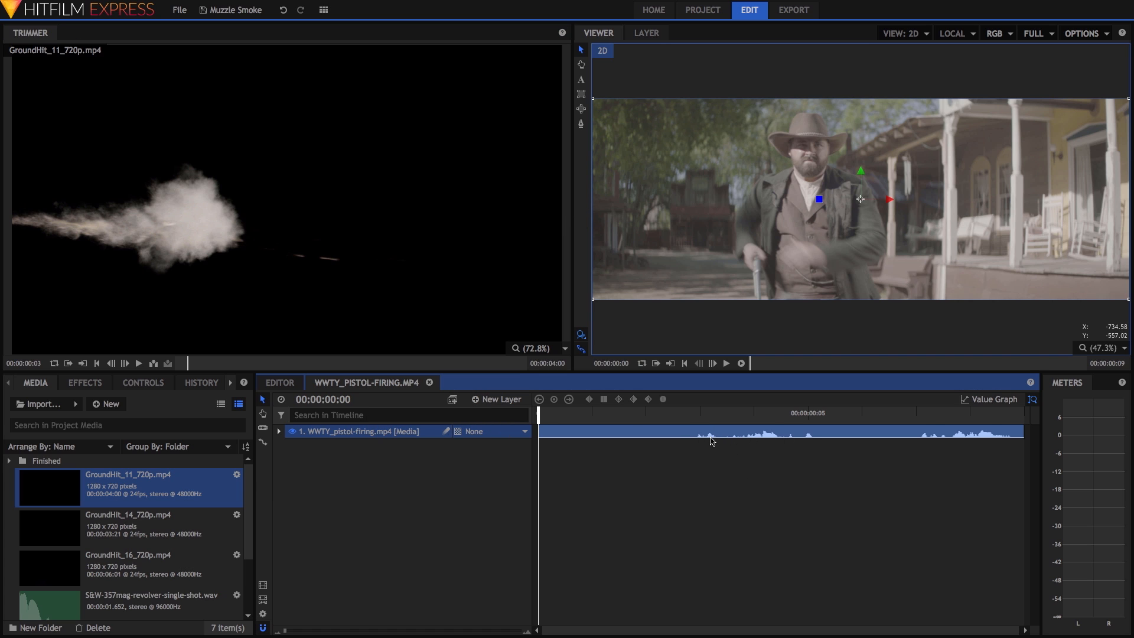
# Place the composite shot playhead at 00:00:00:03, where the audio waveform begins to rise.
pyautogui.click(699, 416)
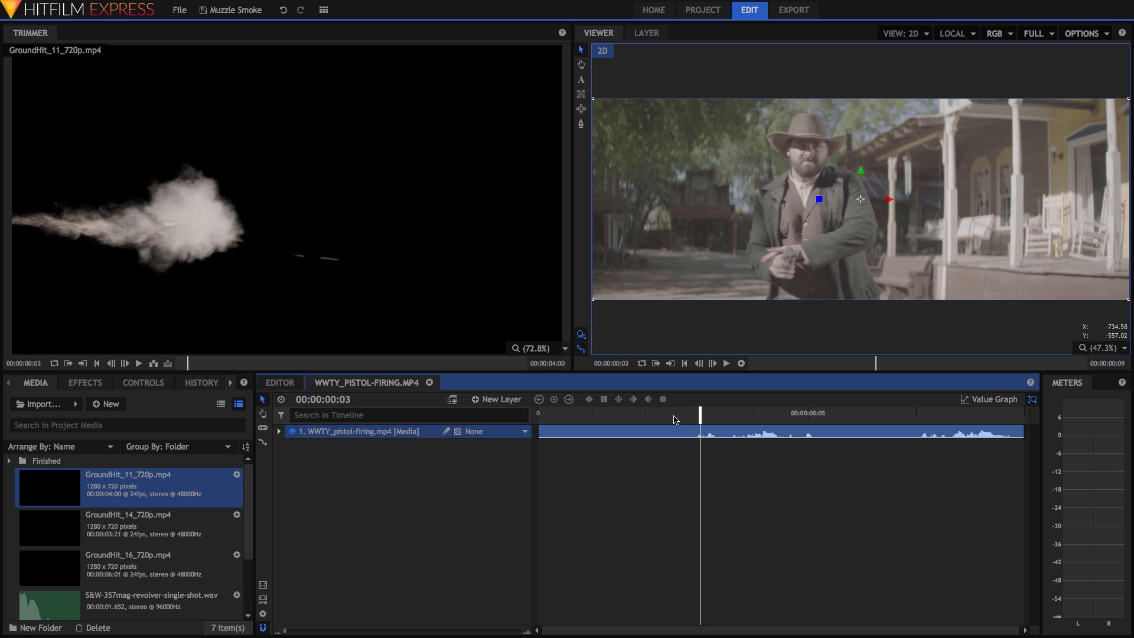
pyautogui.moveTo(697, 416)
pyautogui.mouseDown()
pyautogui.moveTo(583, 416)
pyautogui.moveTo(690, 420)
pyautogui.mouseUp()
pyautogui.click(354, 400)
pyautogui.click(669, 502)
pyautogui.press(',')
# Add GroundHit_11_720p.mp4 above the pistol clip at the playhead, and slide the layer one frame earlier.
pyautogui.moveTo(37, 478); pyautogui.dragTo(696, 433)
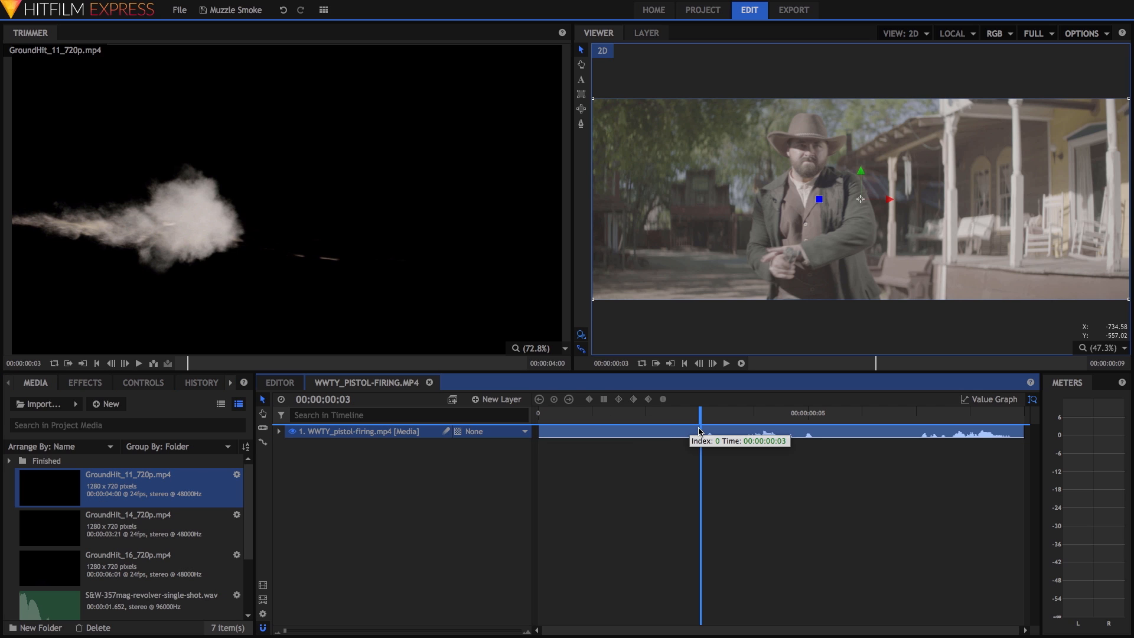
pyautogui.moveTo(700, 431); pyautogui.dragTo(700, 428)
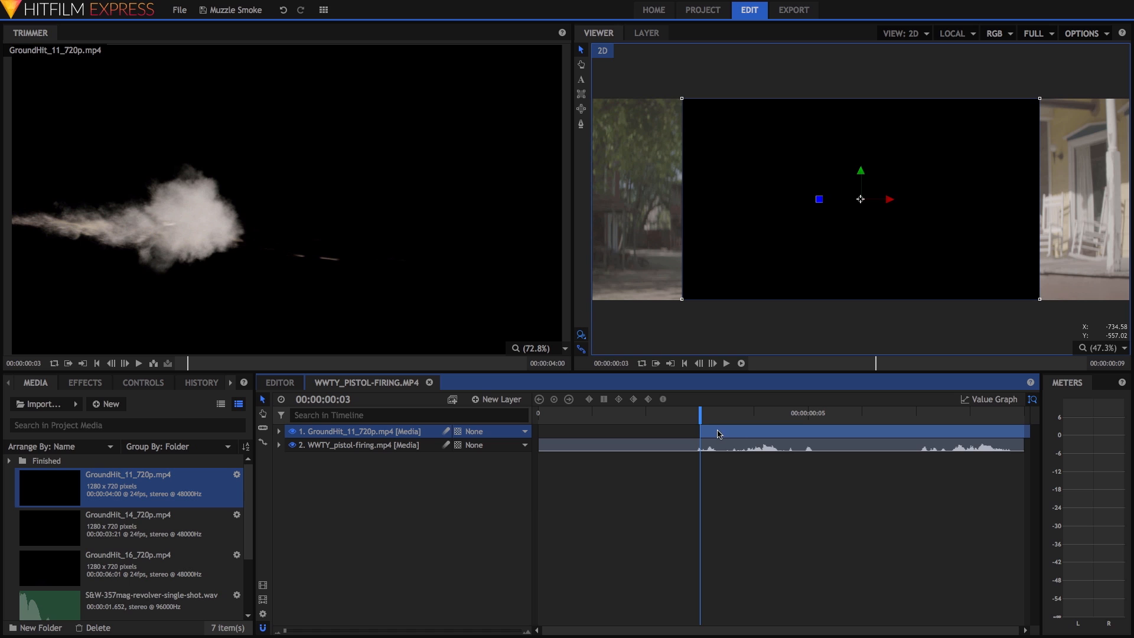
pyautogui.moveTo(720, 434); pyautogui.dragTo(697, 436)
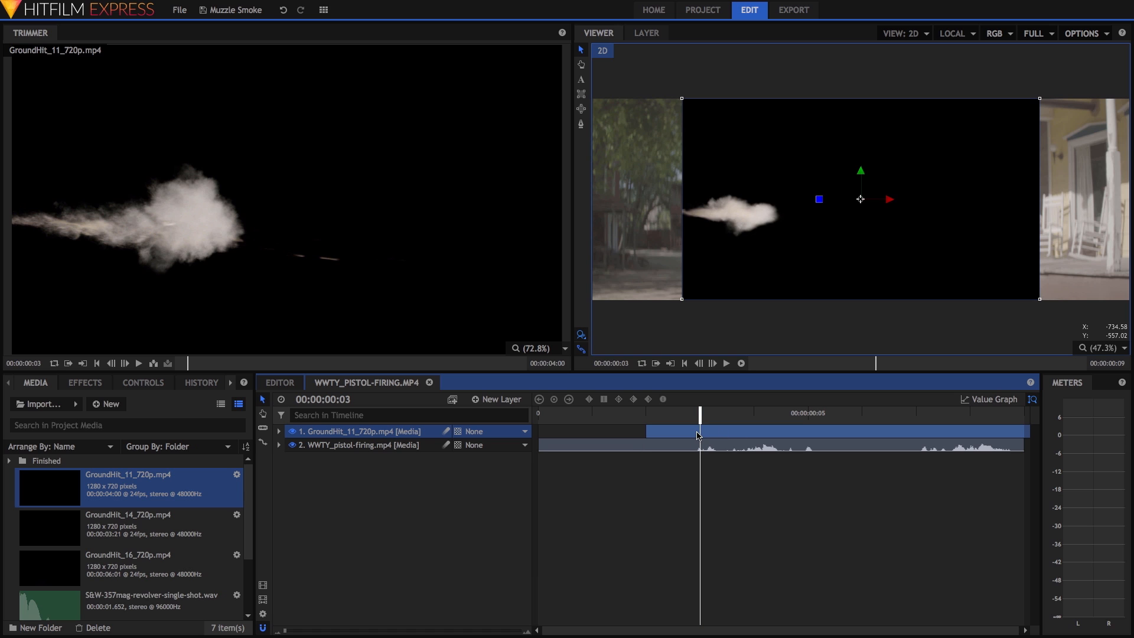
pyautogui.click(915, 298)
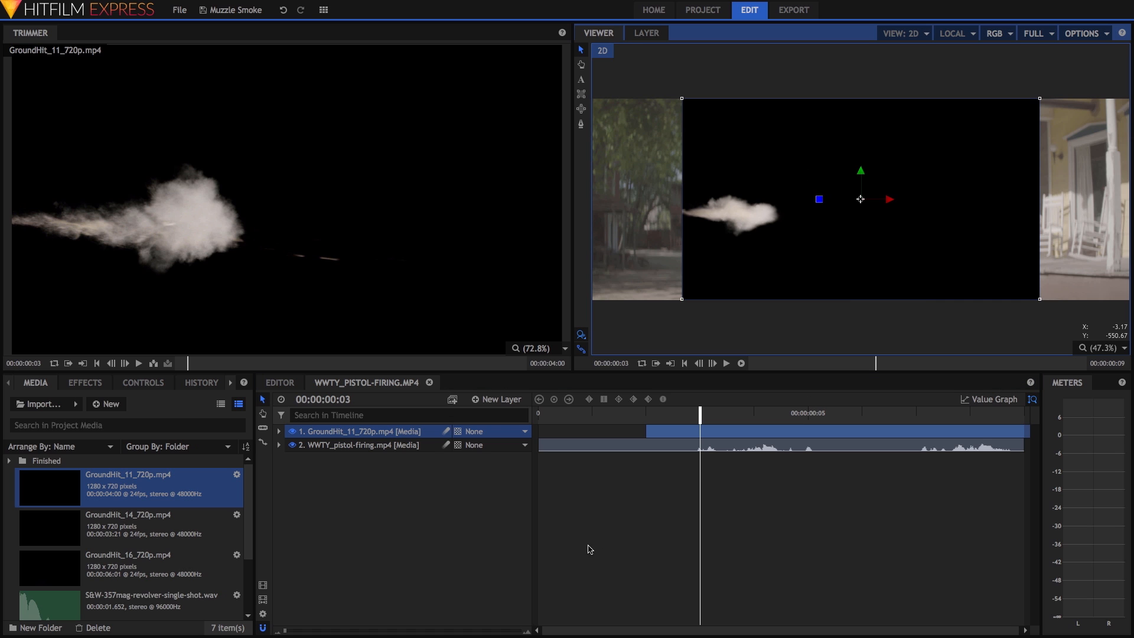
pyautogui.click(511, 546)
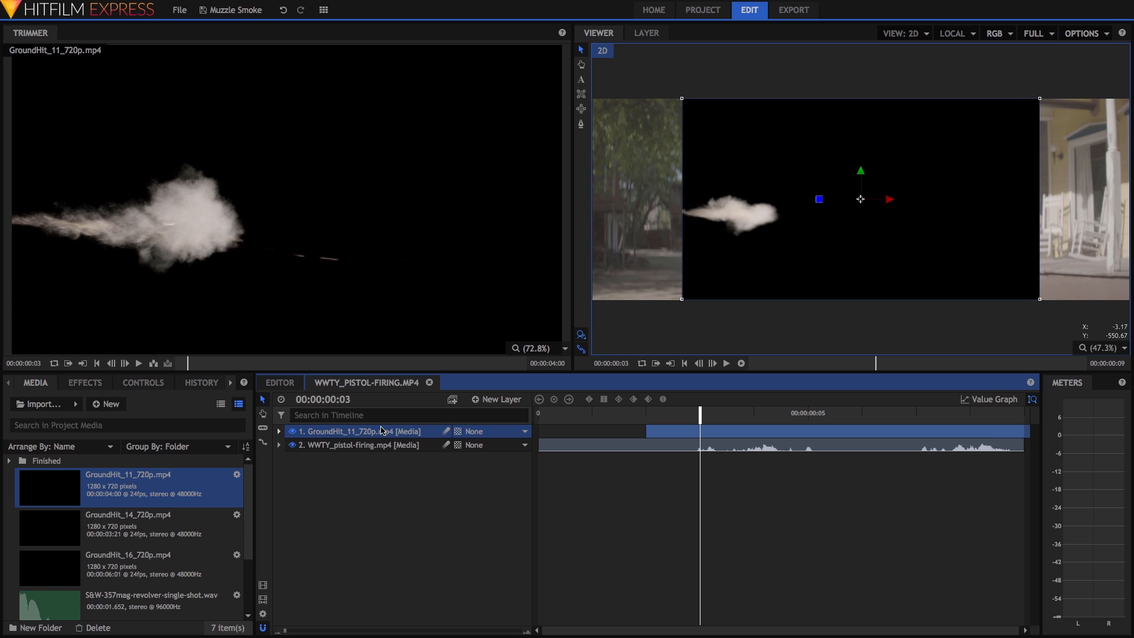
# Set the blend mode of the GroundHit_11_720p.mp4 layer to Screen.
pyautogui.rightClick(383, 430)
pyautogui.moveTo(499, 154)
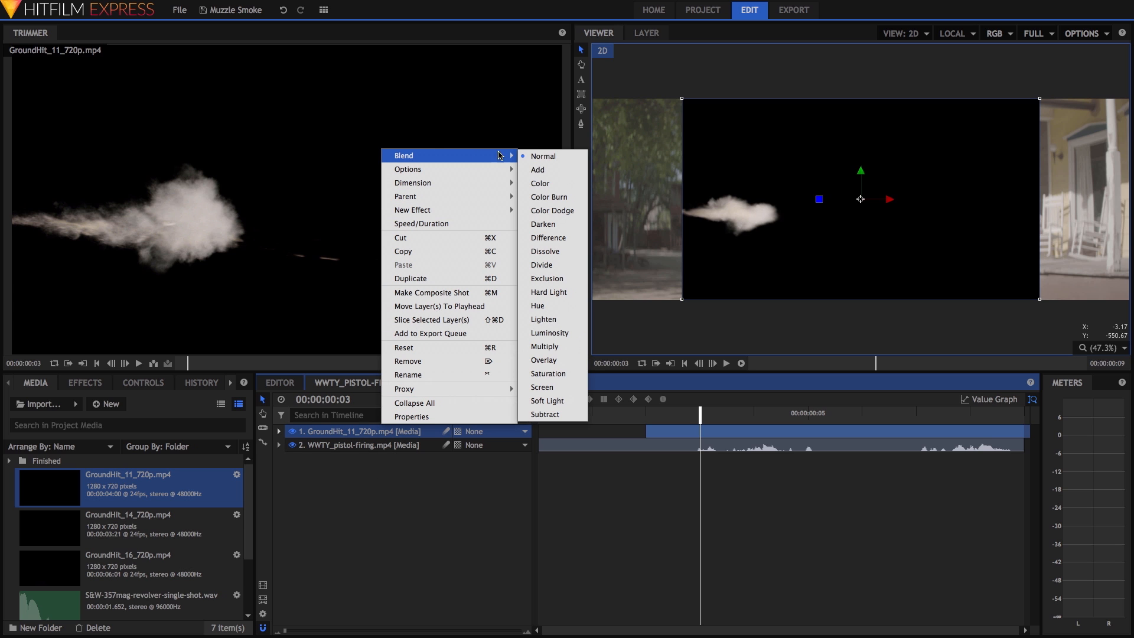
pyautogui.click(574, 390)
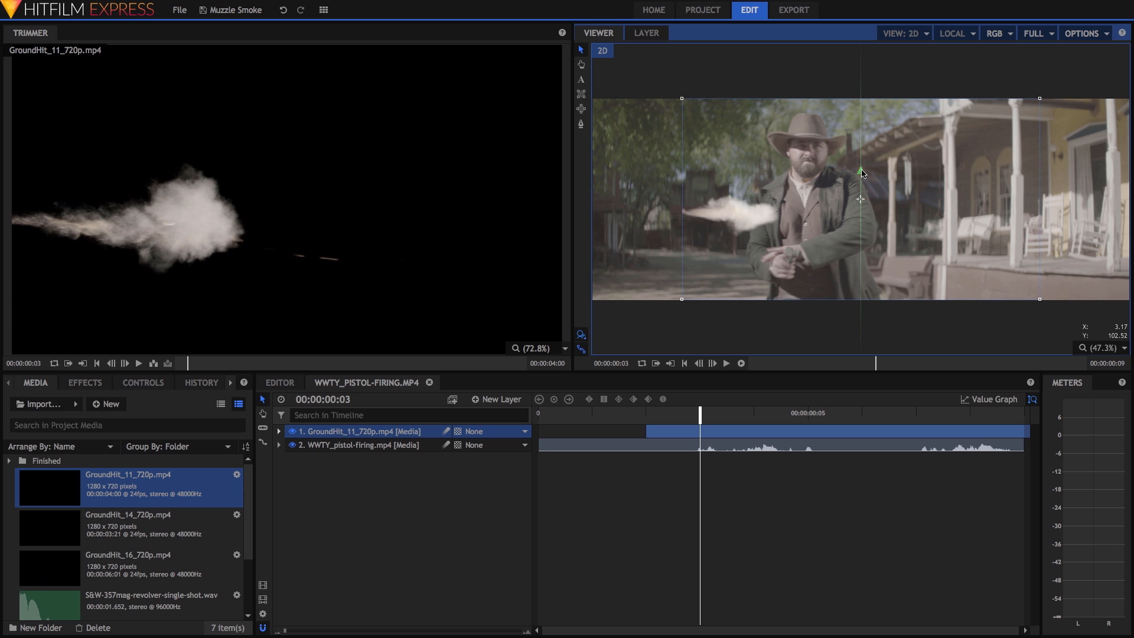
# Rotate the smoke layer about 46° and move it to about 237, -624 so the smoke leaves the pistol muzzle.
pyautogui.moveTo(862, 172); pyautogui.dragTo(900, 211)
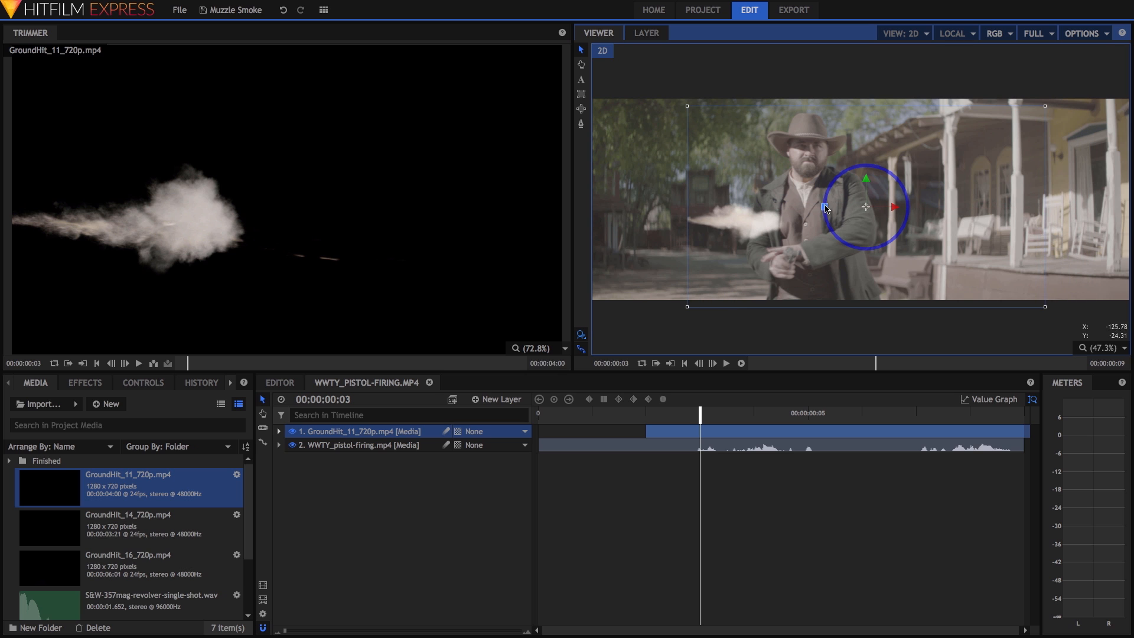
pyautogui.moveTo(825, 207)
pyautogui.mouseDown()
pyautogui.moveTo(836, 162)
pyautogui.moveTo(868, 201)
pyautogui.moveTo(840, 267)
pyautogui.moveTo(827, 224)
pyautogui.mouseUp()
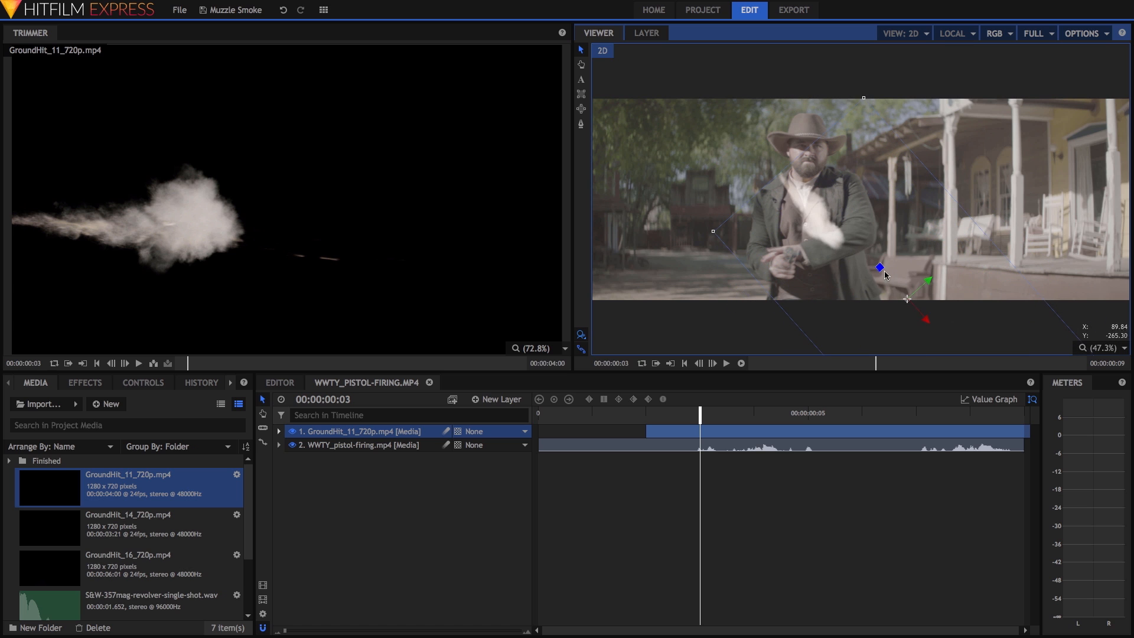
pyautogui.moveTo(886, 275); pyautogui.dragTo(881, 272)
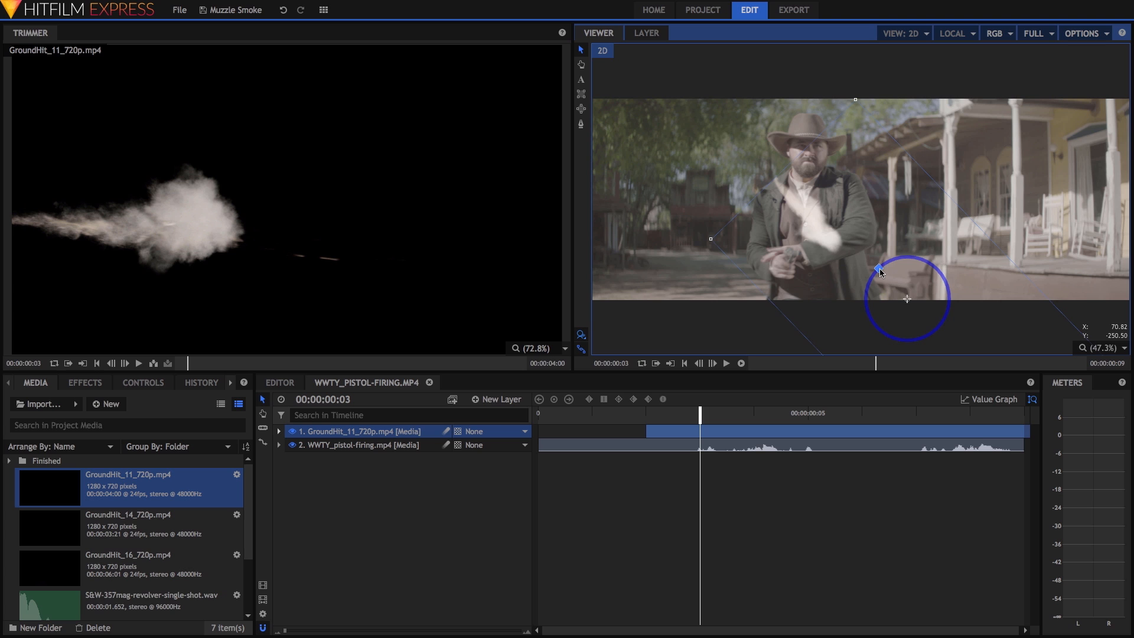
pyautogui.moveTo(811, 214); pyautogui.dragTo(832, 293)
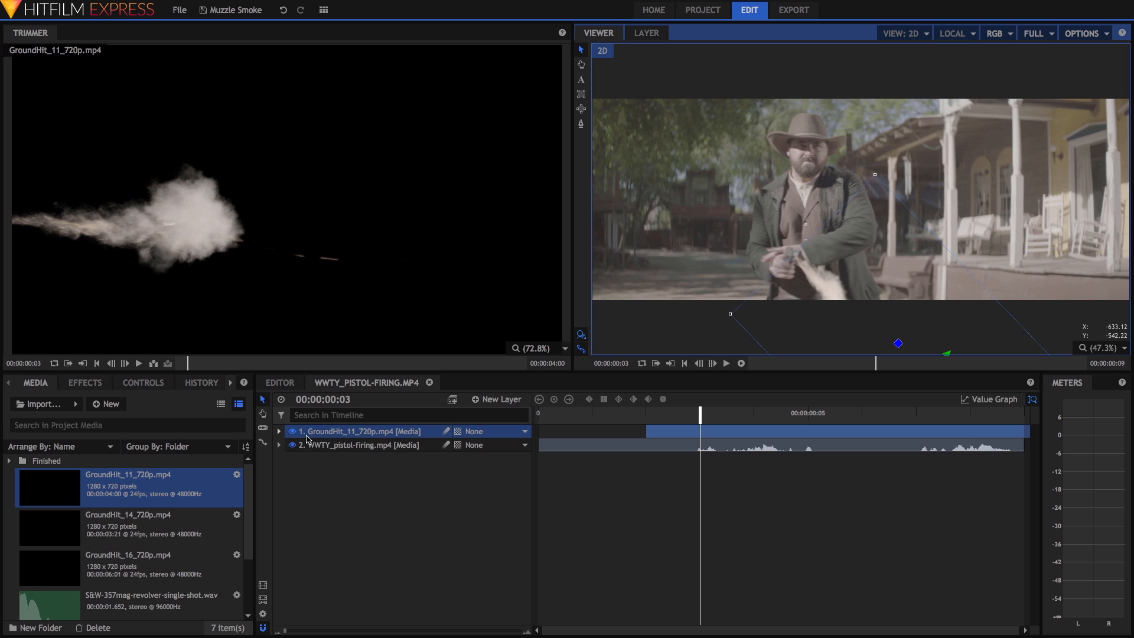
# Set the GroundHit_11_720p.mp4 layer's rotation to 43 degrees.
pyautogui.click(279, 432)
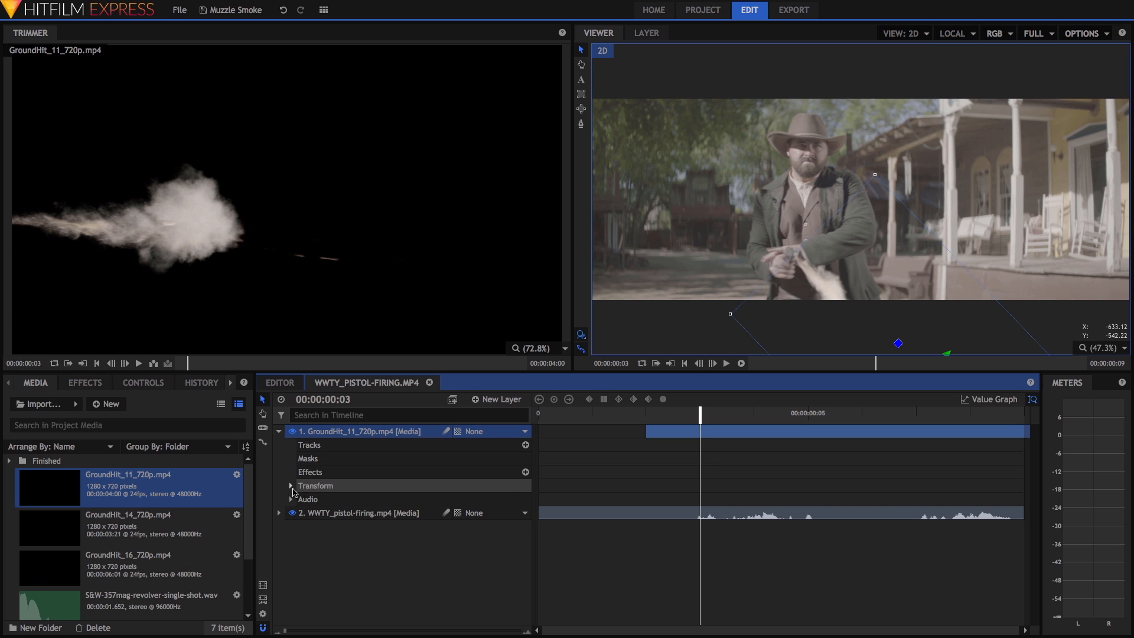
pyautogui.click(292, 487)
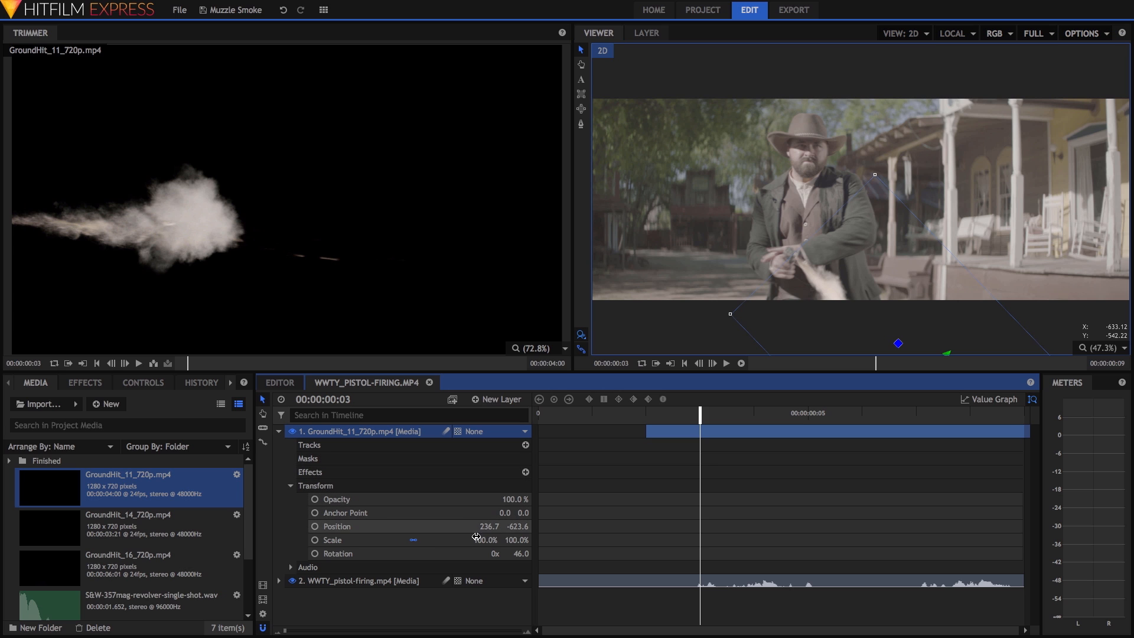
pyautogui.click(517, 553)
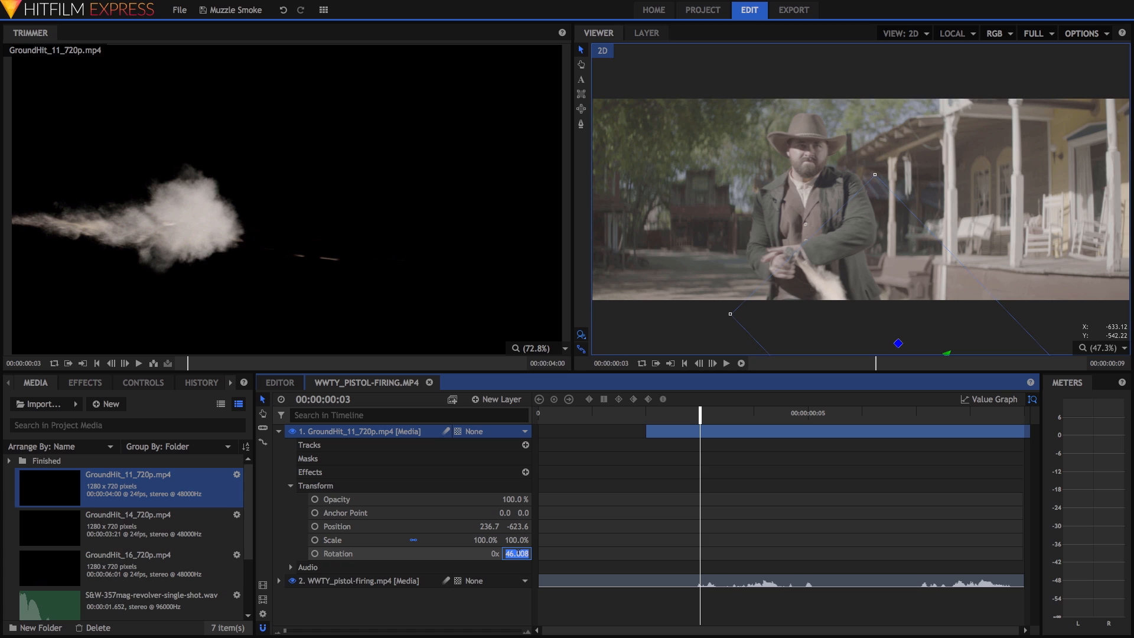
pyautogui.write('43')
pyautogui.press('Return')
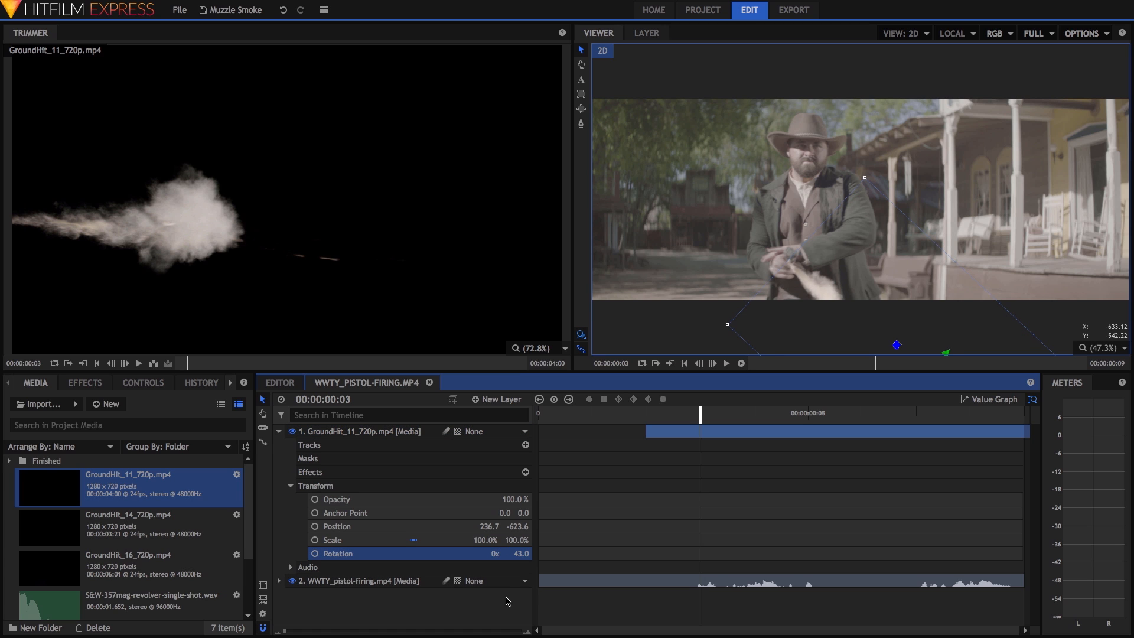
# Set the smoke layer's position to 257, -608, and collapse the layer's properties.
pyautogui.click(486, 527)
pyautogui.write('2')
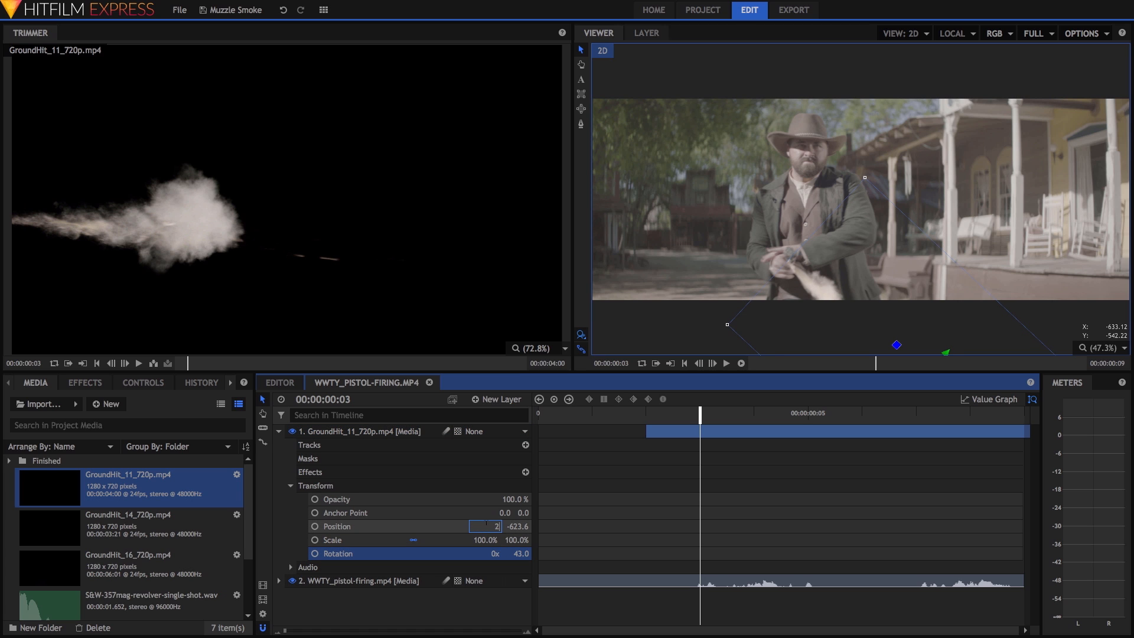
pyautogui.write('57')
pyautogui.press('Tab')
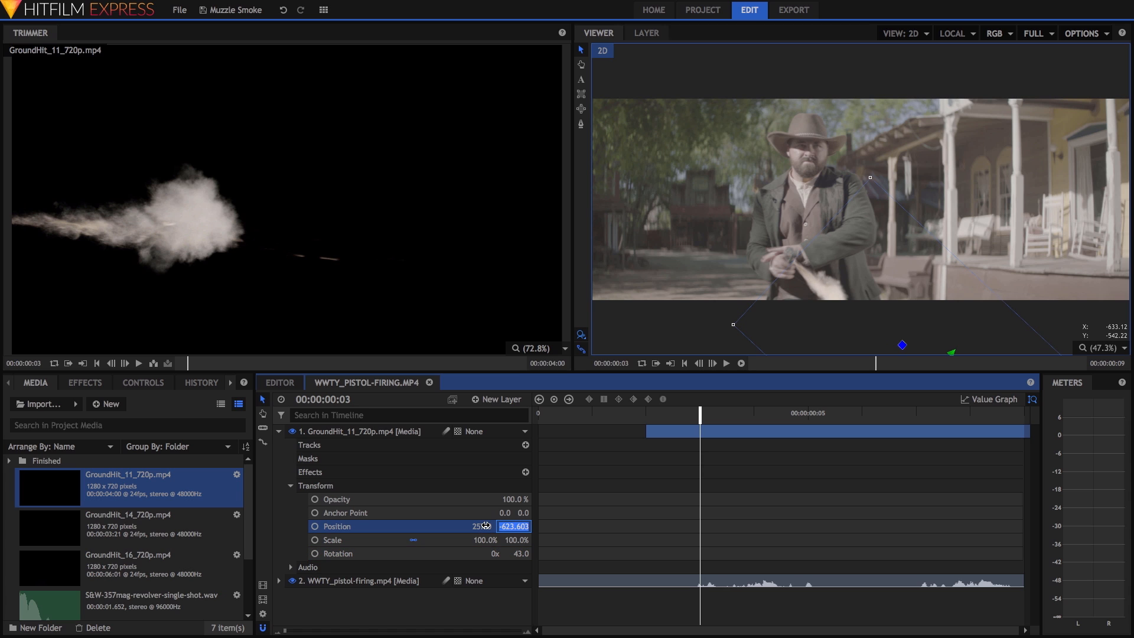
pyautogui.write('-608')
pyautogui.press('Return')
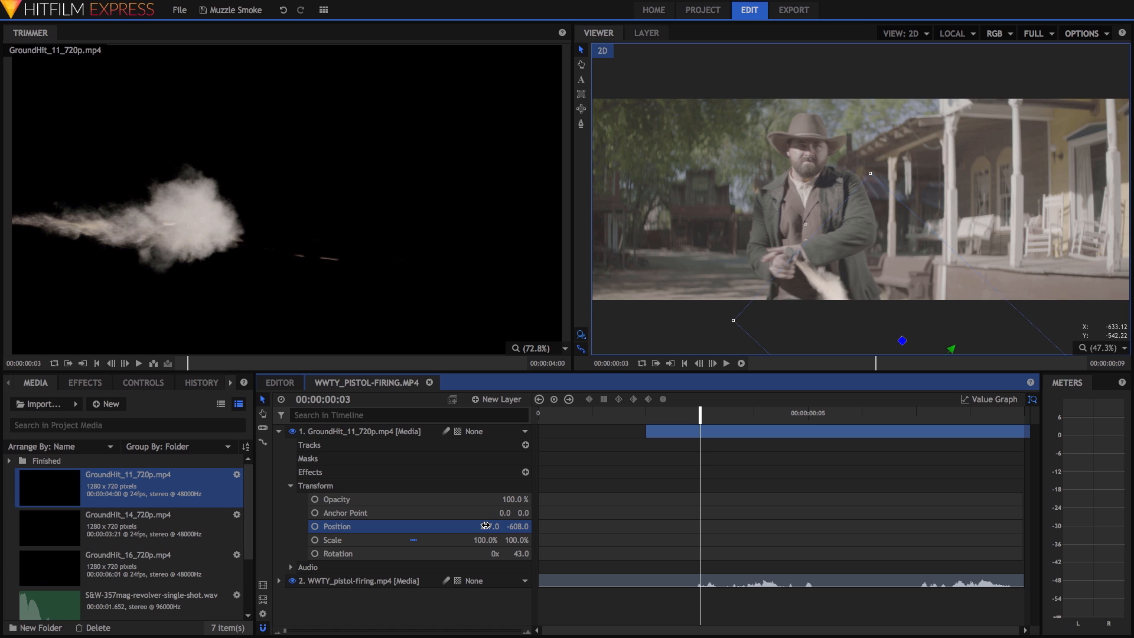
pyautogui.click(493, 600)
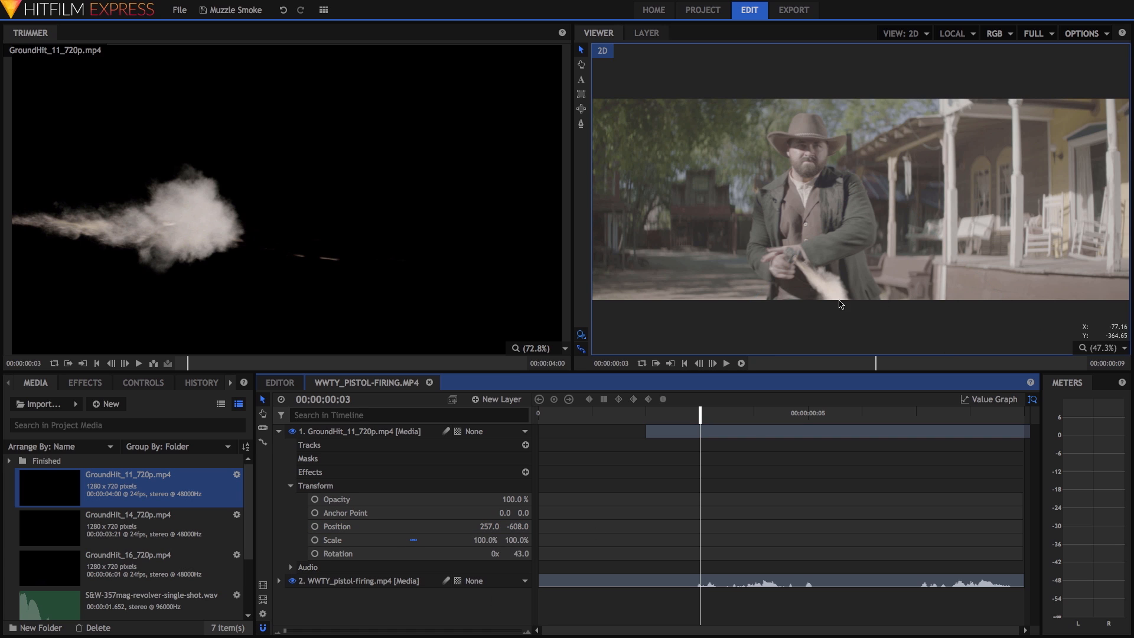
pyautogui.click(406, 432)
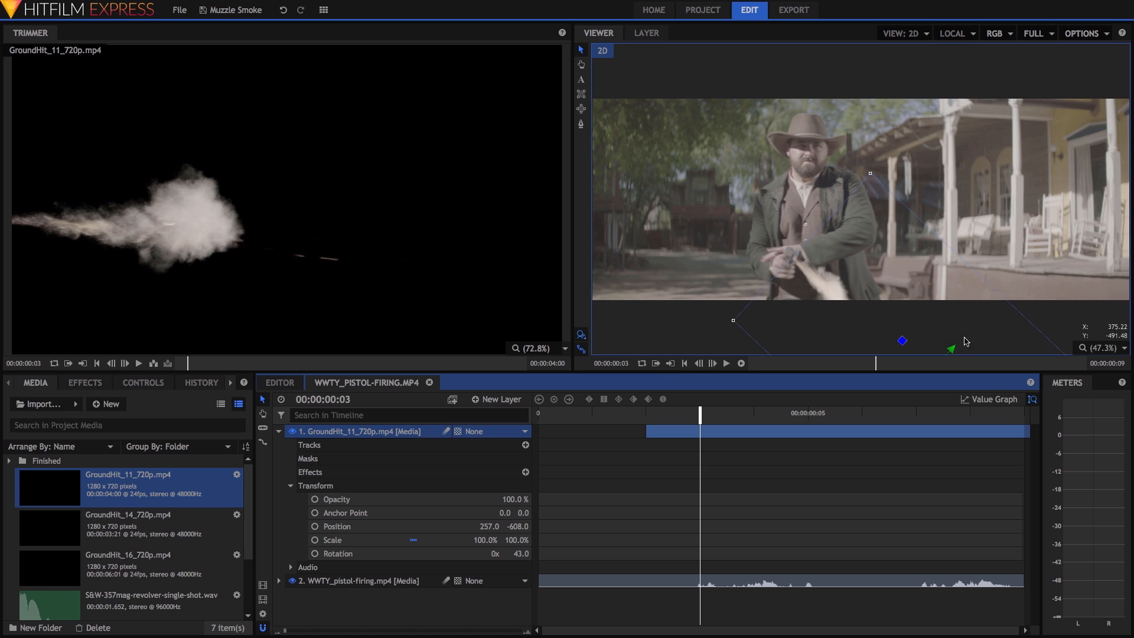
pyautogui.click(278, 431)
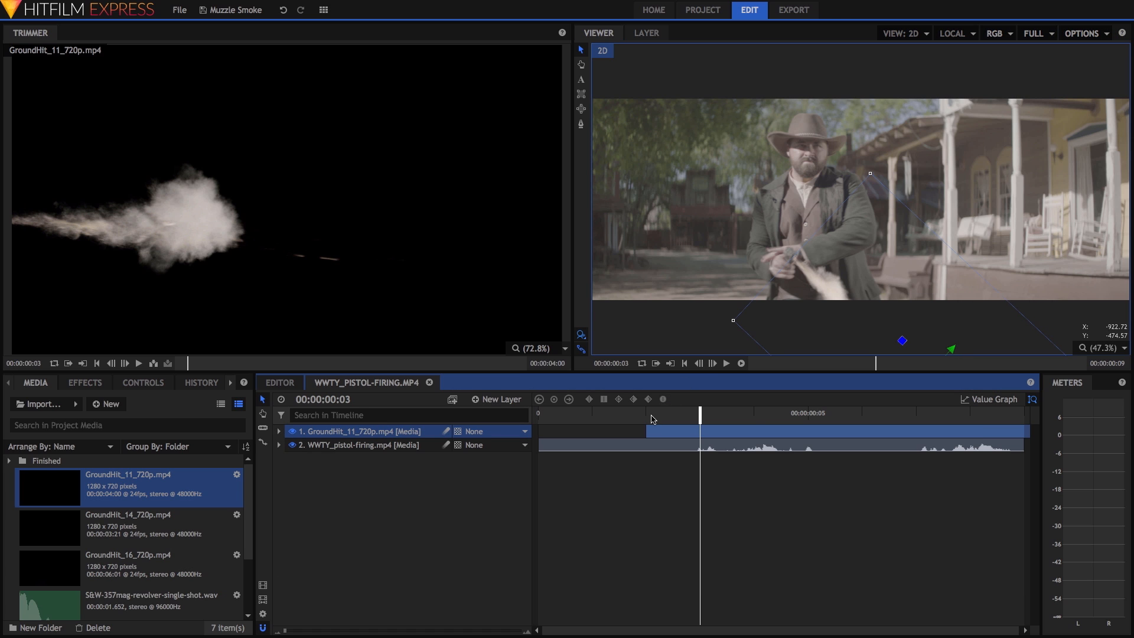
# Step through the frames from 00:00:00:03 to 00:00:00:08, checking how the smoke lines up with the moving pistol and hands.
pyautogui.press('Right')
pyautogui.press('Right')
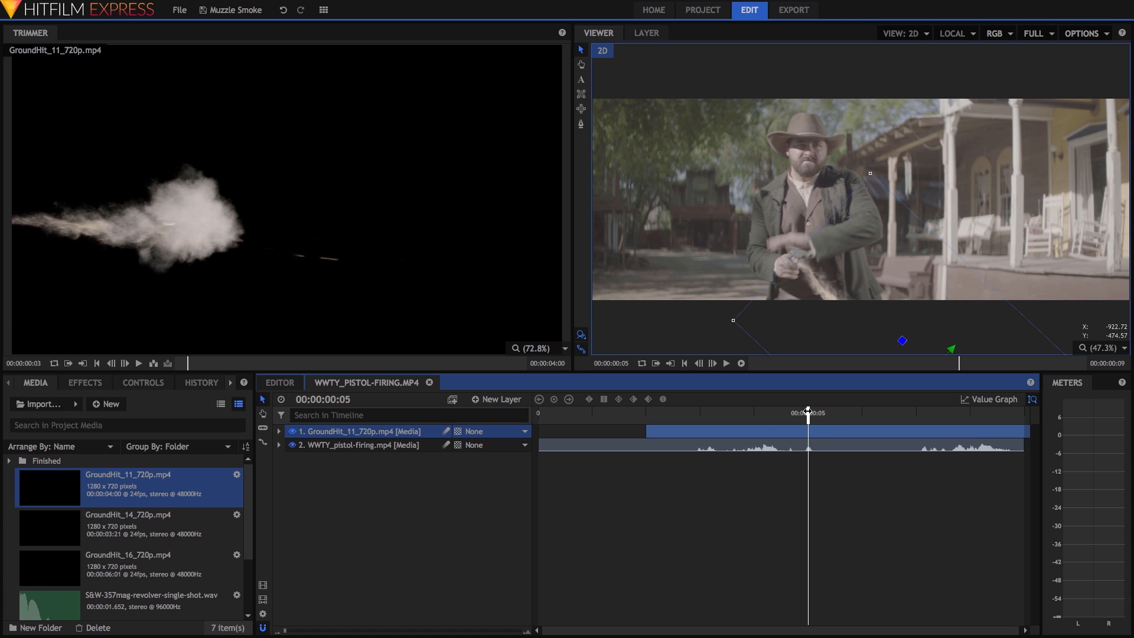
pyautogui.press('Right')
pyautogui.press('Right')
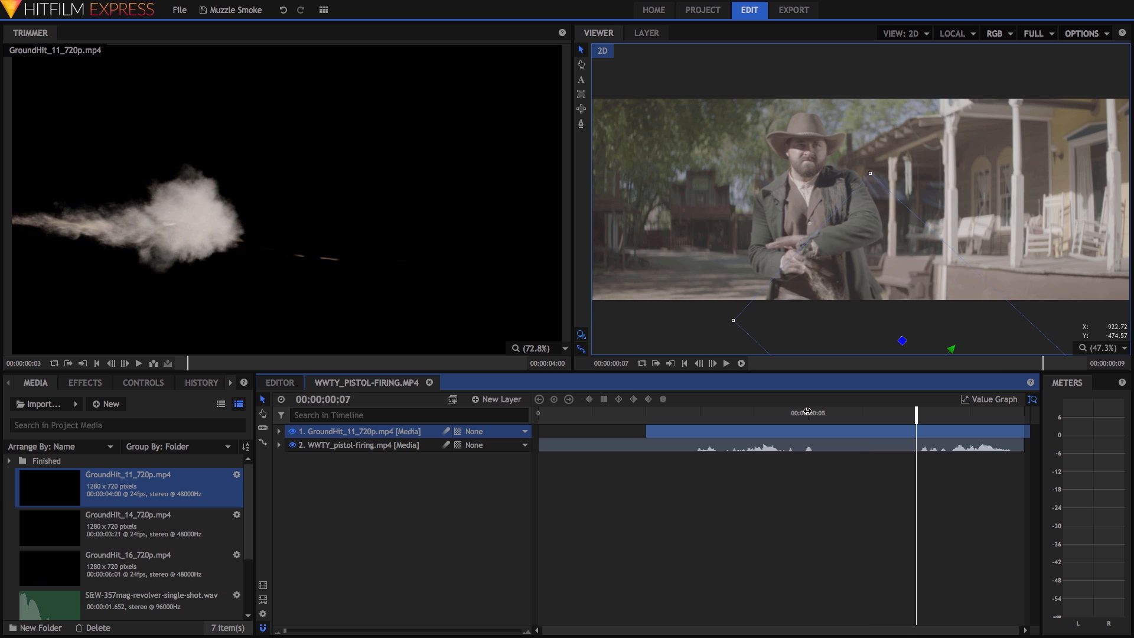
pyautogui.press('Left')
pyautogui.press('Left')
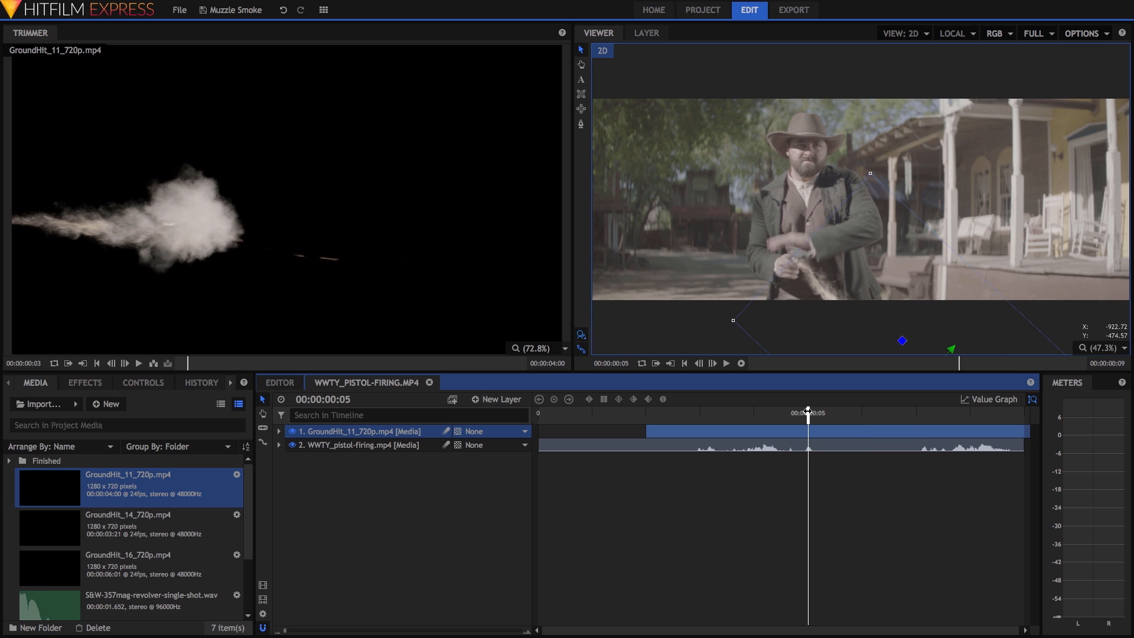
pyautogui.press('Left')
pyautogui.press('Right')
pyautogui.press('Right')
pyautogui.press('Right')
pyautogui.press('Right')
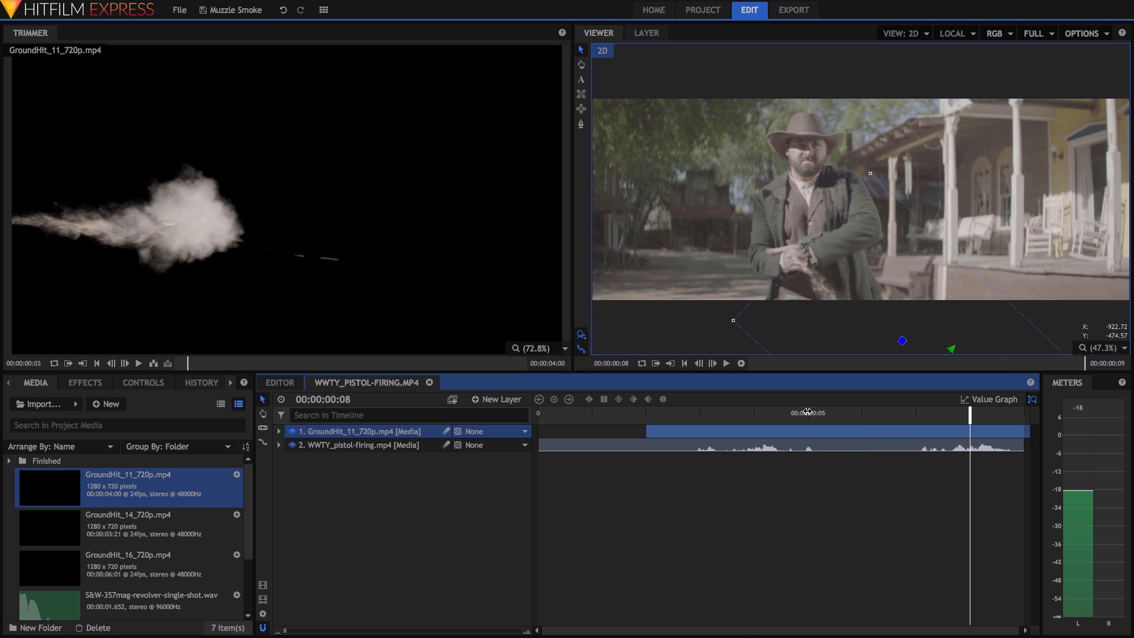
pyautogui.click(807, 411)
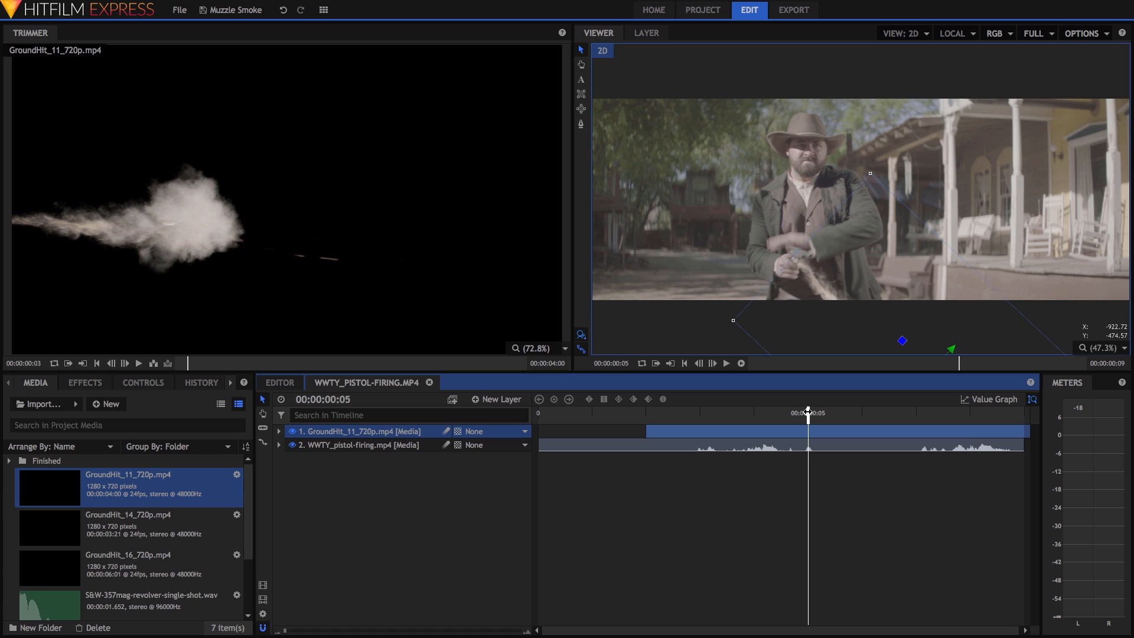
# At 00:00:00:03, draw an ellipse mask on the GroundHit_11_720p.mp4 layer around the smoke and the pistol hand.
pyautogui.moveTo(807, 412); pyautogui.dragTo(697, 417)
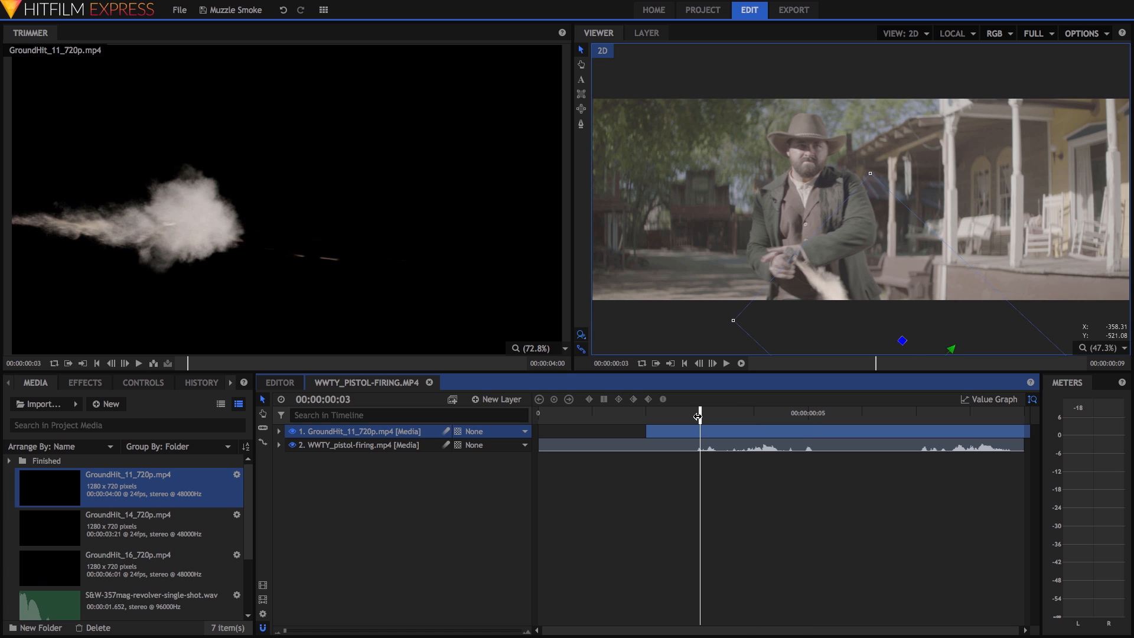
pyautogui.click(581, 114)
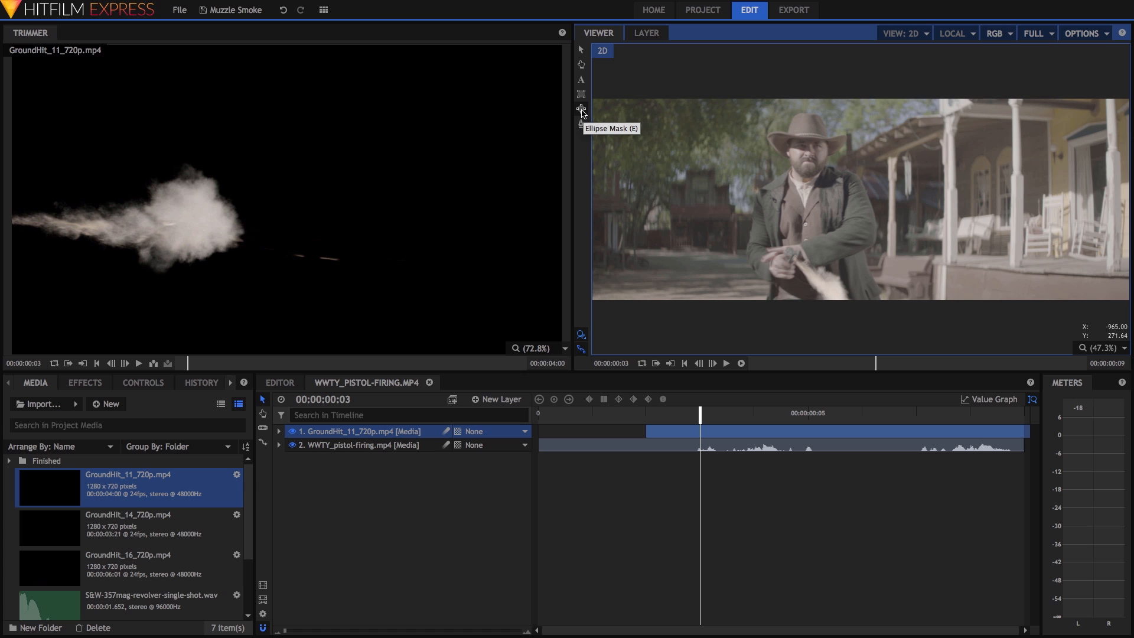
pyautogui.click(581, 112)
pyautogui.click(377, 435)
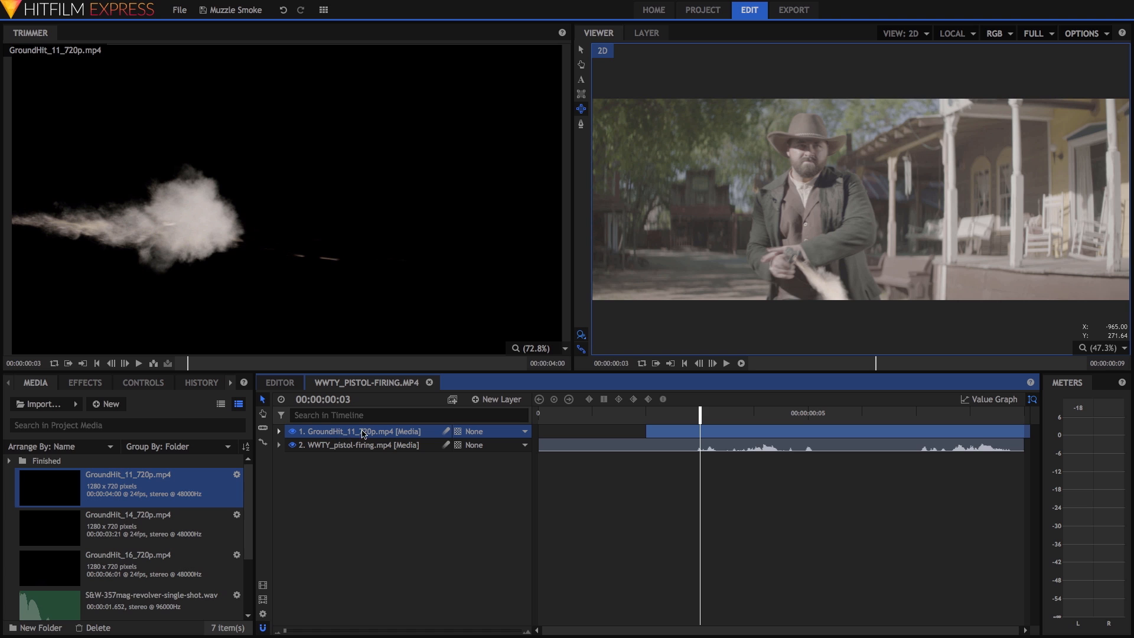
pyautogui.click(757, 235)
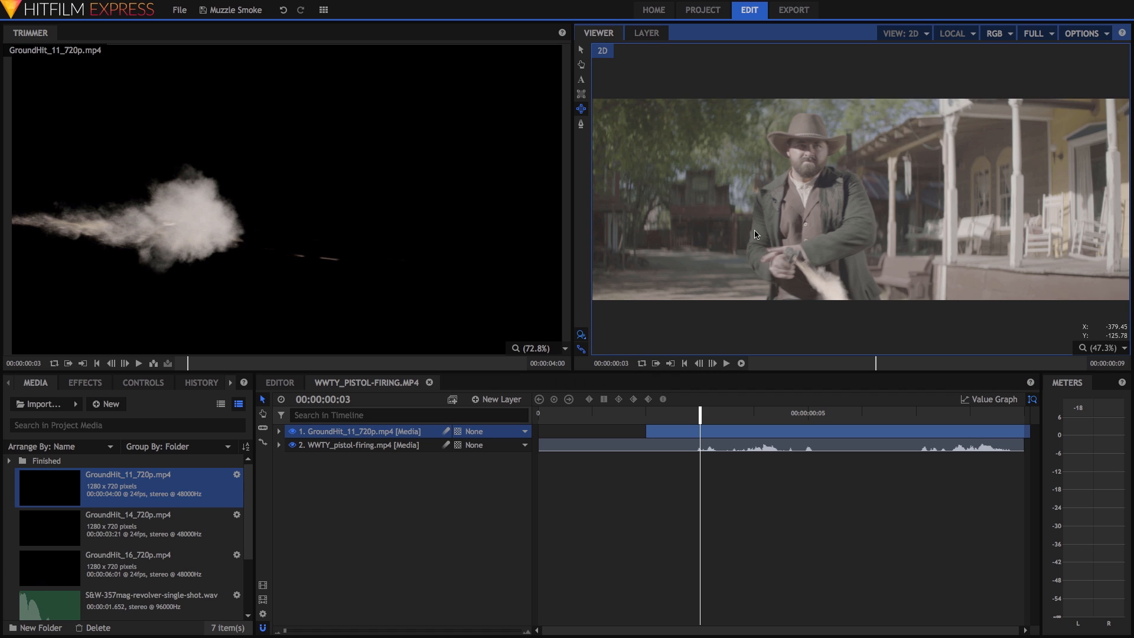
pyautogui.moveTo(762, 237); pyautogui.dragTo(876, 337)
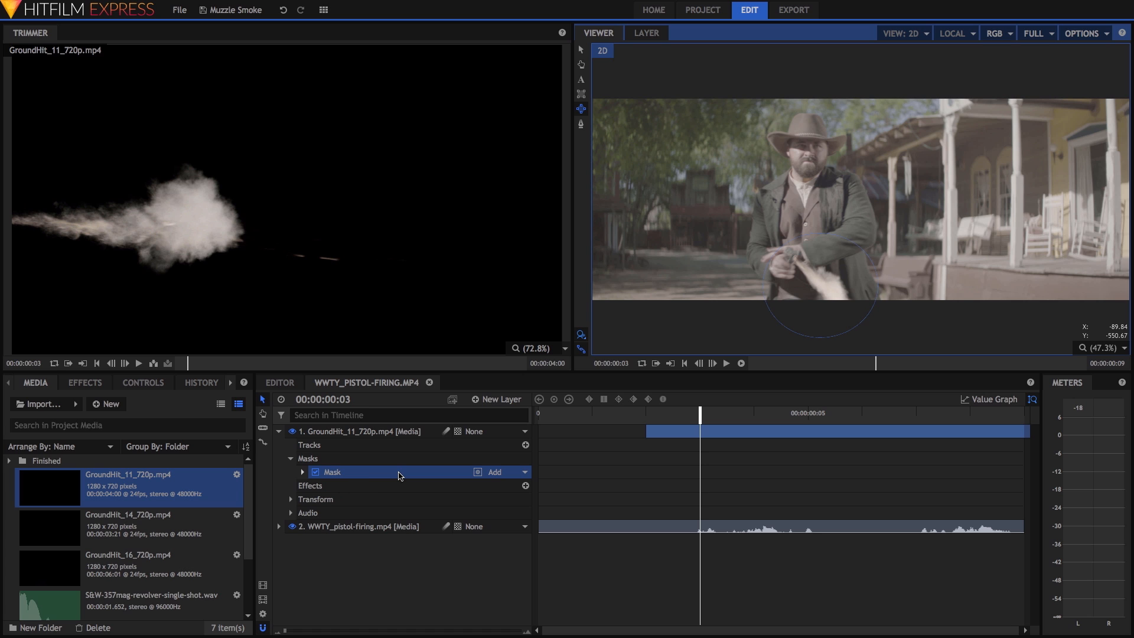
# Enable keyframing for the mask's Path, placing a keyframe at 00:00:00:03.
pyautogui.click(302, 473)
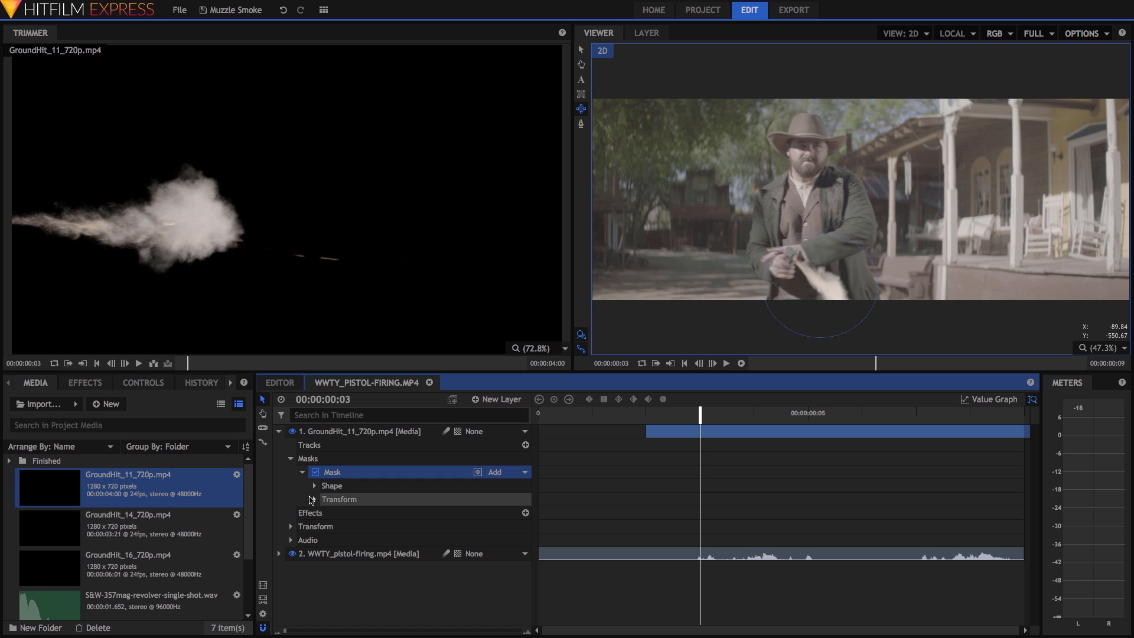
pyautogui.click(315, 500)
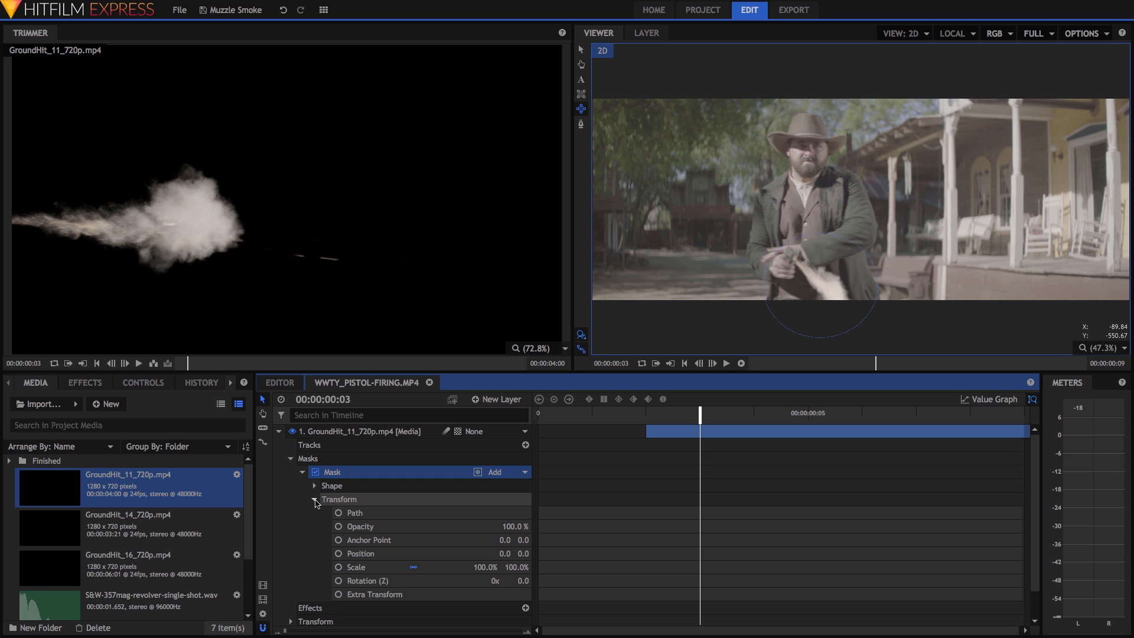
pyautogui.click(360, 516)
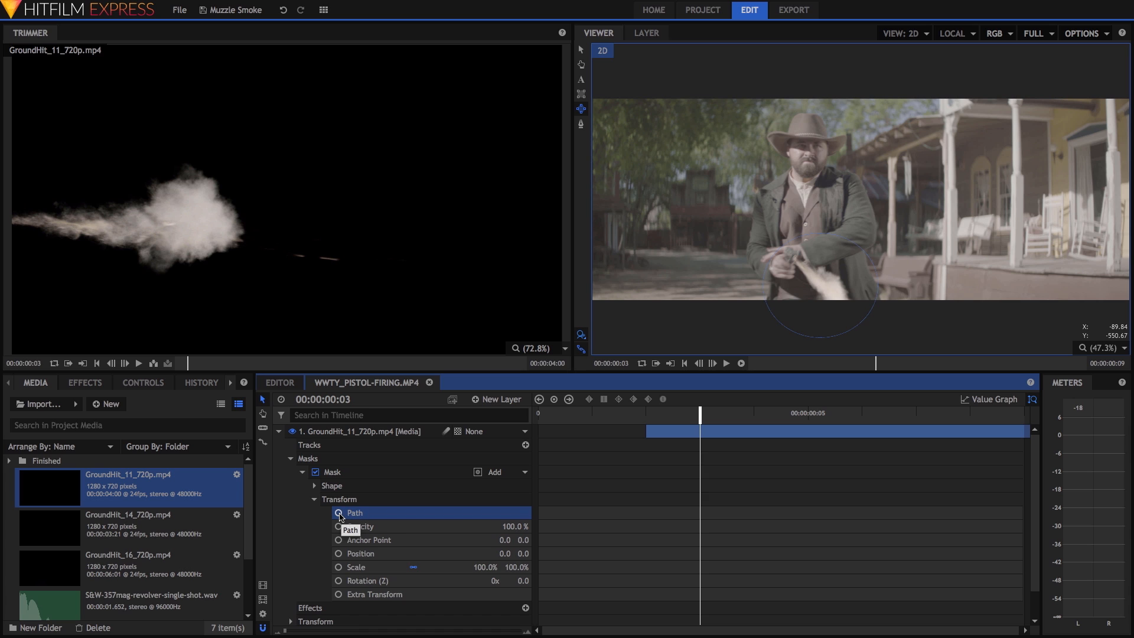
pyautogui.click(339, 513)
# At 00:00:00:05, keyframe the mask path by moving the mask down and to the right, away from the hands.
pyautogui.press('Right')
pyautogui.press('Right')
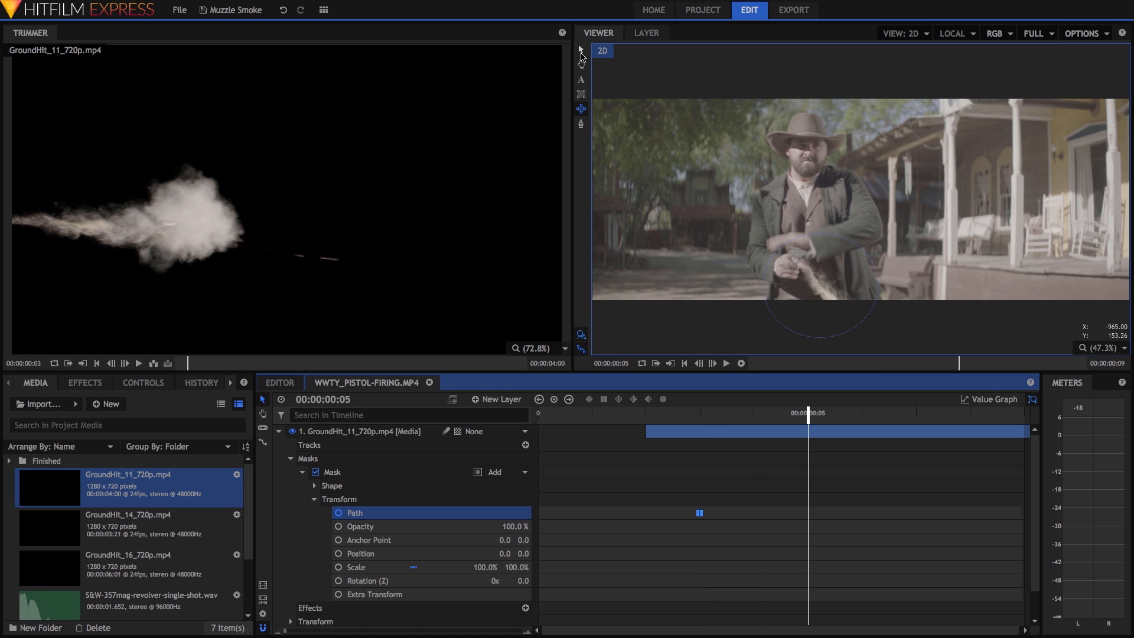
pyautogui.click(581, 55)
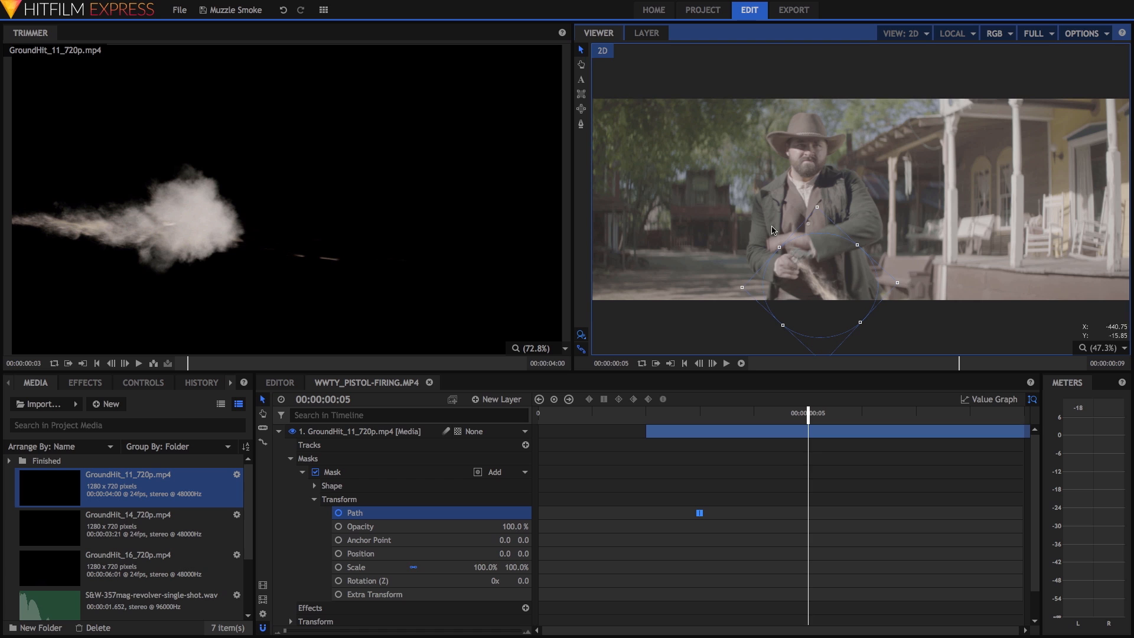
pyautogui.moveTo(815, 272); pyautogui.dragTo(851, 303)
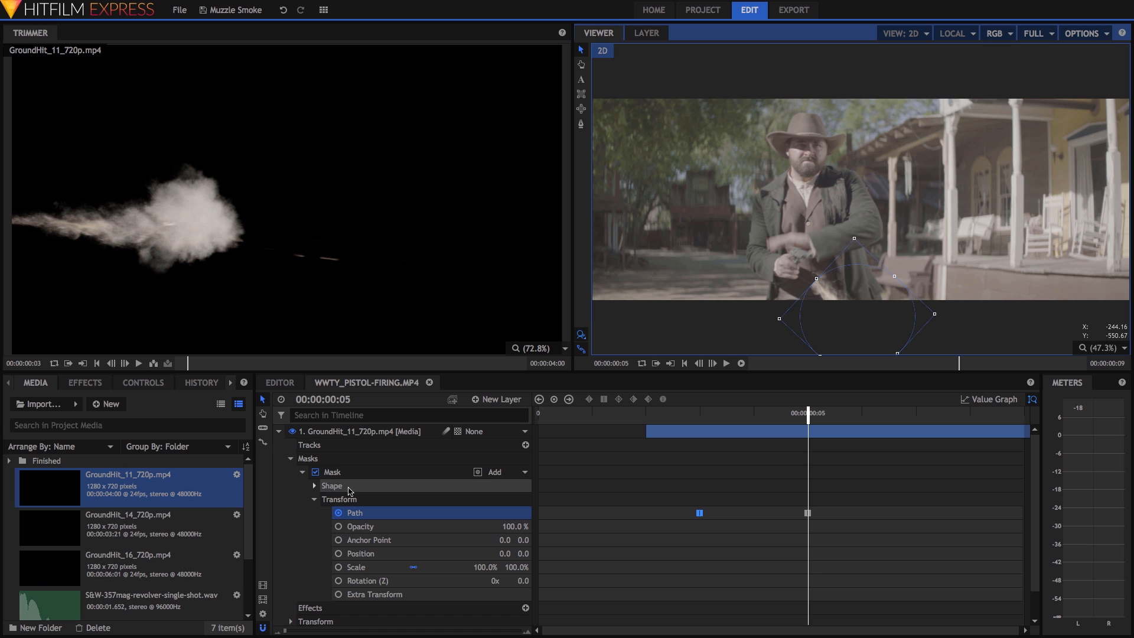
# Set the mask's feather strength to 114 px, and move the playhead to 00:00:00:07.
pyautogui.click(314, 485)
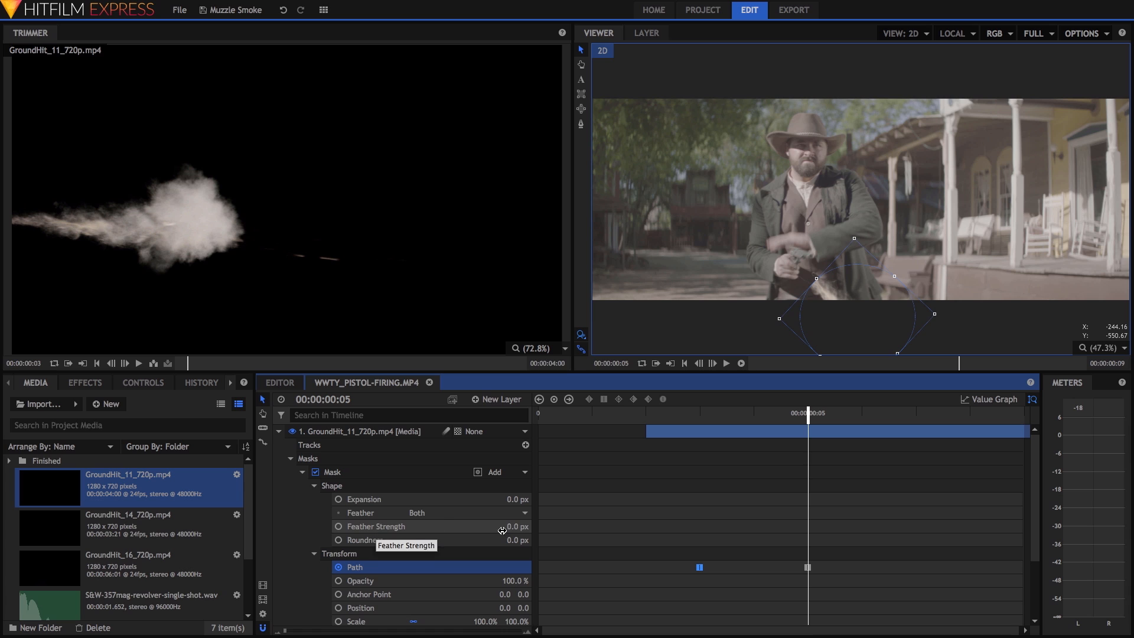
pyautogui.moveTo(508, 527); pyautogui.dragTo(509, 529)
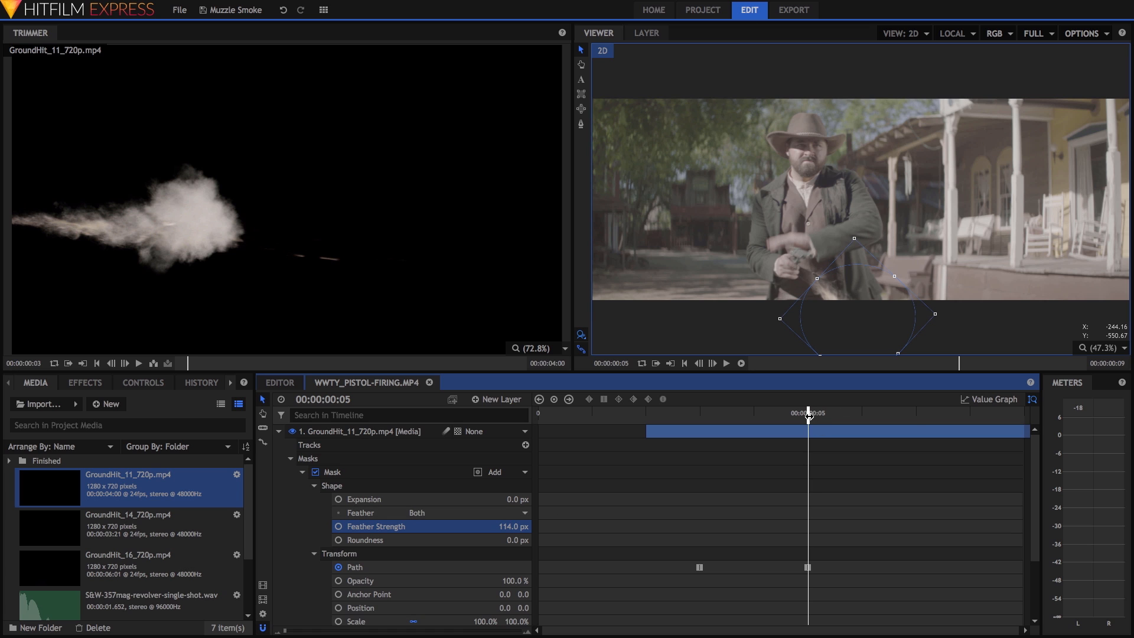
pyautogui.moveTo(814, 416); pyautogui.dragTo(918, 420)
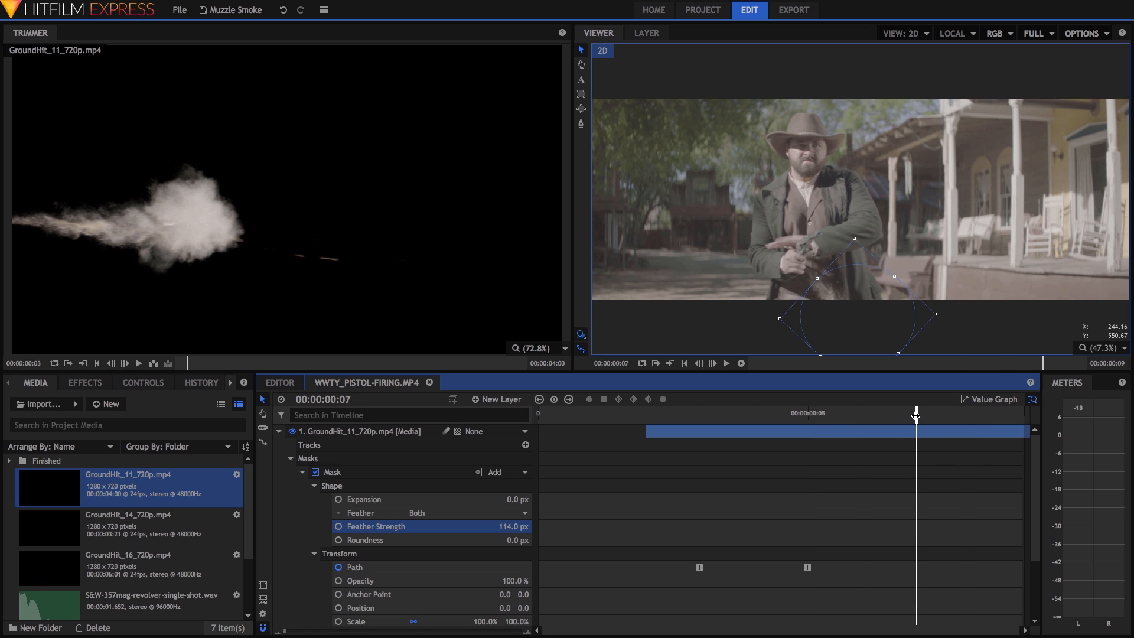
# At 00:00:00:07, keyframe the mask path by moving the mask further down and to the right, and collapse the layer.
pyautogui.click(853, 314)
pyautogui.moveTo(853, 313); pyautogui.dragTo(907, 356)
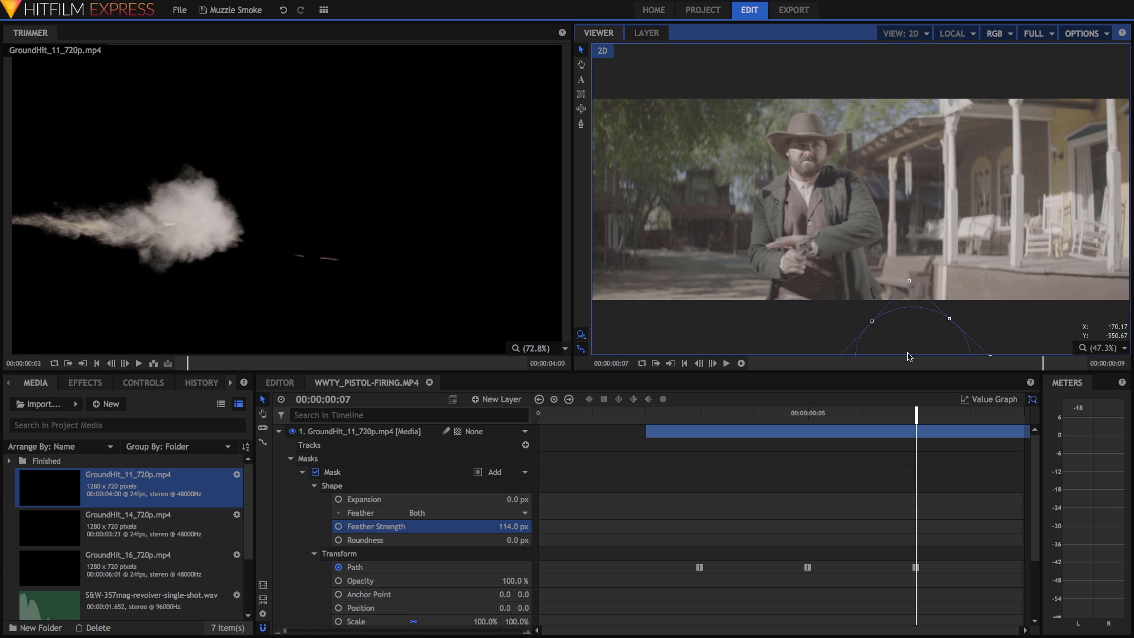
pyautogui.moveTo(916, 417); pyautogui.dragTo(892, 423)
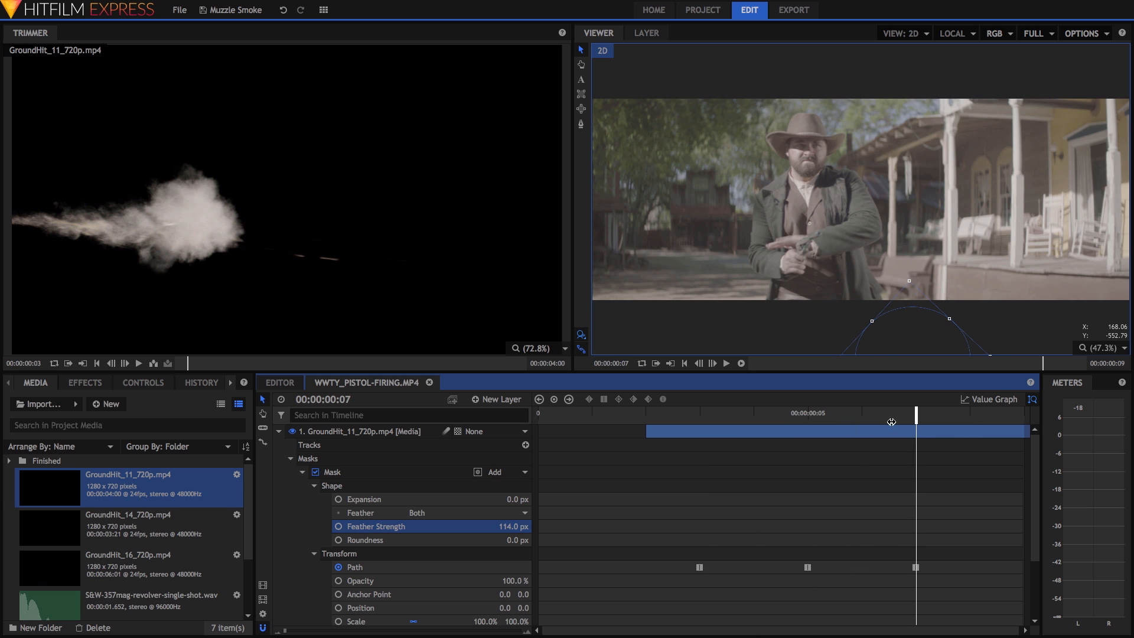
pyautogui.click(280, 432)
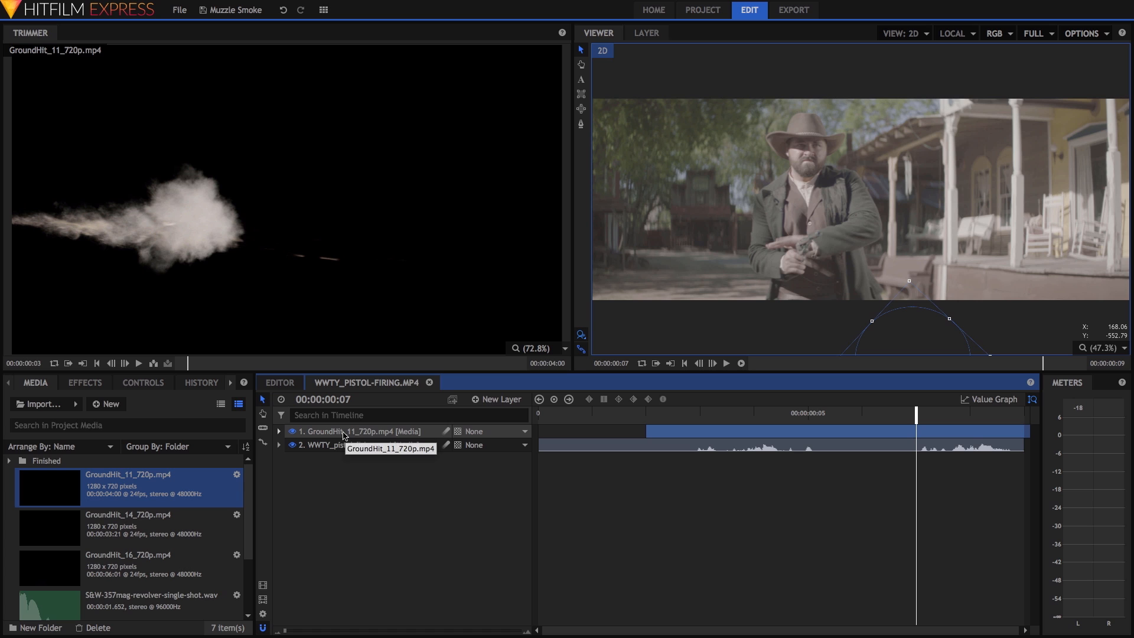
# Duplicate the GroundHit_11_720p.mp4 layer and shift the upper copy to start at 00:00:00:06 for the second shot.
pyautogui.click(345, 435)
pyautogui.click(344, 435)
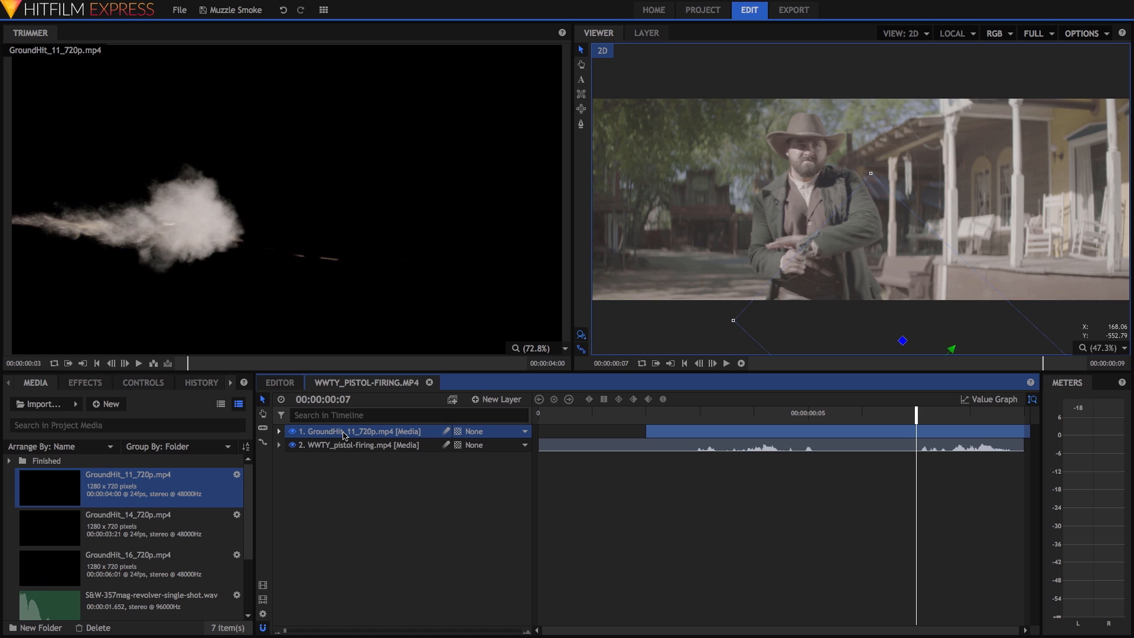
pyautogui.hotkey('ctrl', 'd')
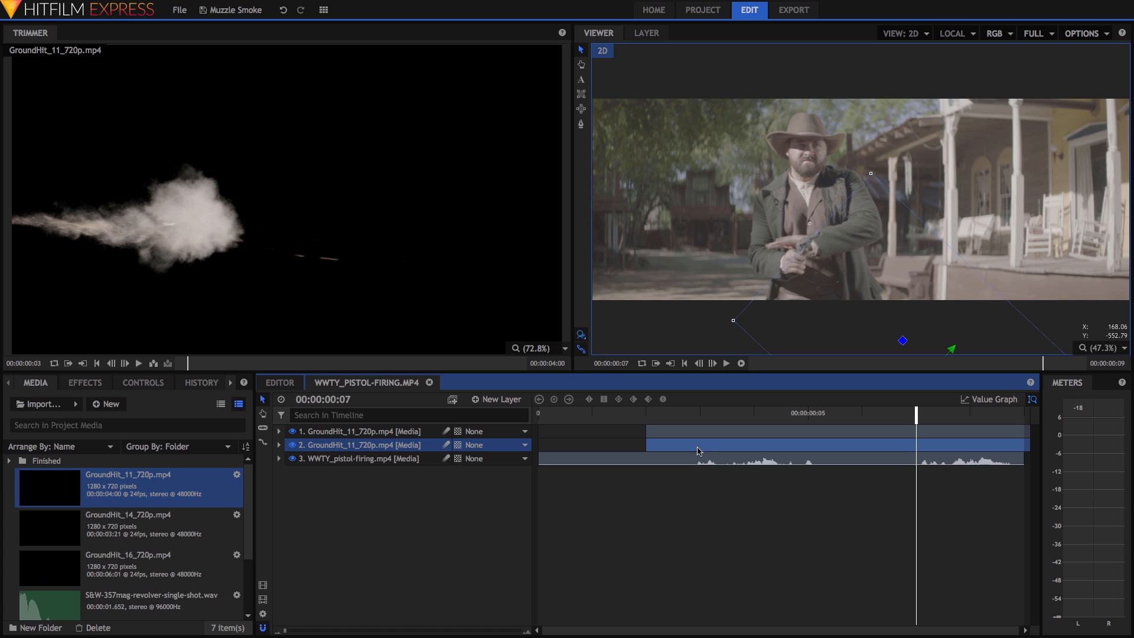
pyautogui.moveTo(672, 432); pyautogui.dragTo(905, 430)
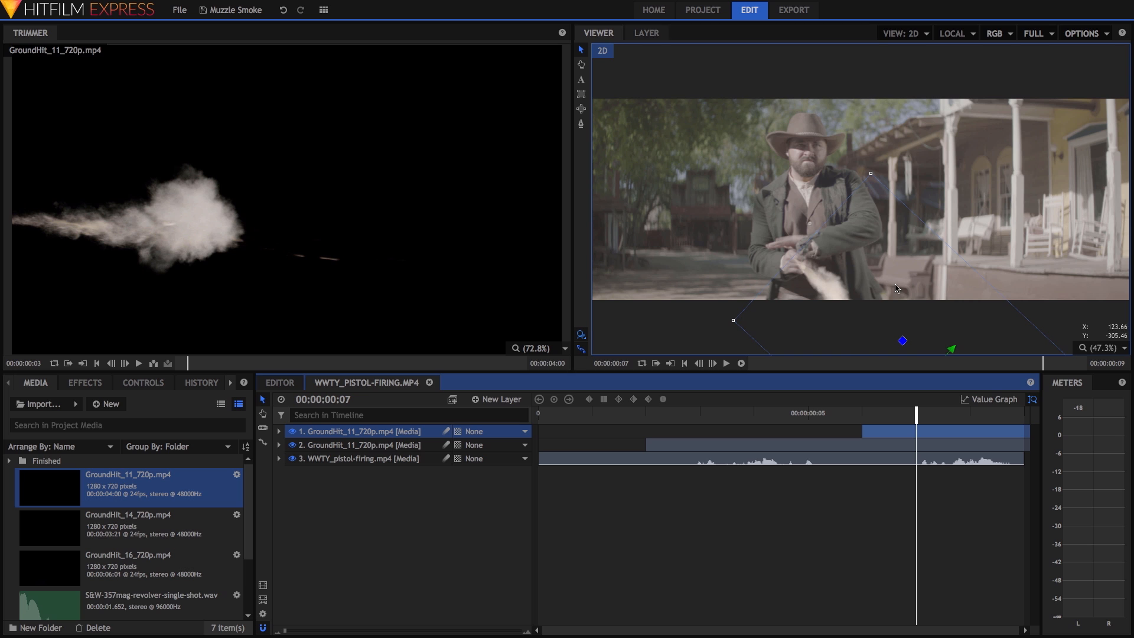
# Rotate and reposition the upper GroundHit_11_720p.mp4 copy so its smoke extends from the pistol muzzle up and to the right.
pyautogui.moveTo(926, 335); pyautogui.dragTo(980, 291)
pyautogui.moveTo(1007, 249); pyautogui.dragTo(968, 137)
pyautogui.moveTo(877, 218); pyautogui.dragTo(881, 215)
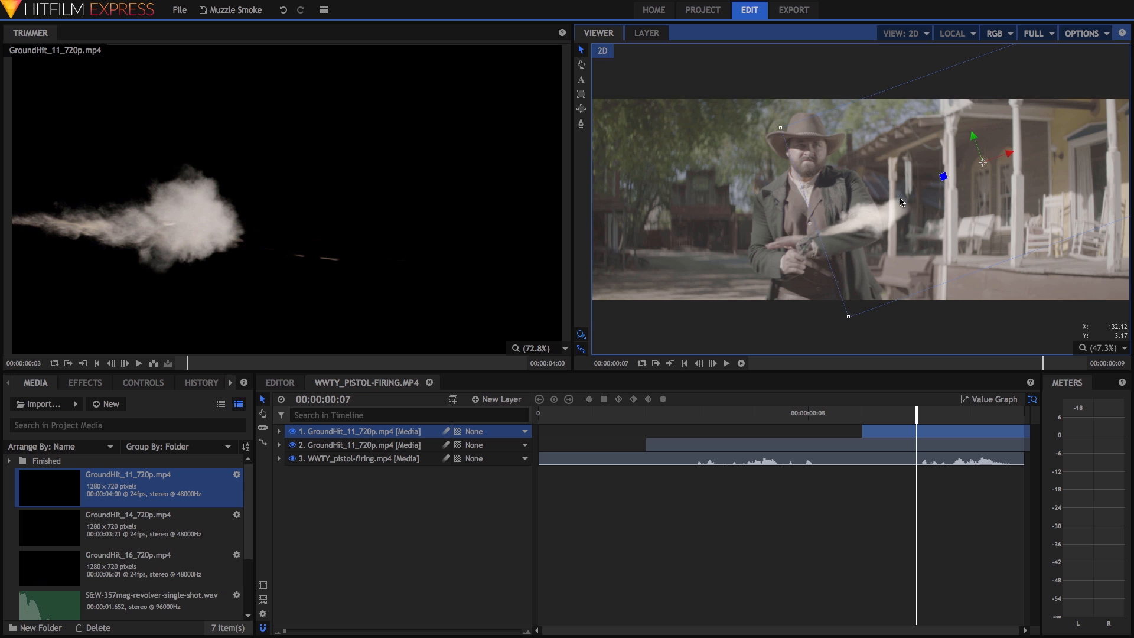
pyautogui.moveTo(944, 176); pyautogui.dragTo(941, 176)
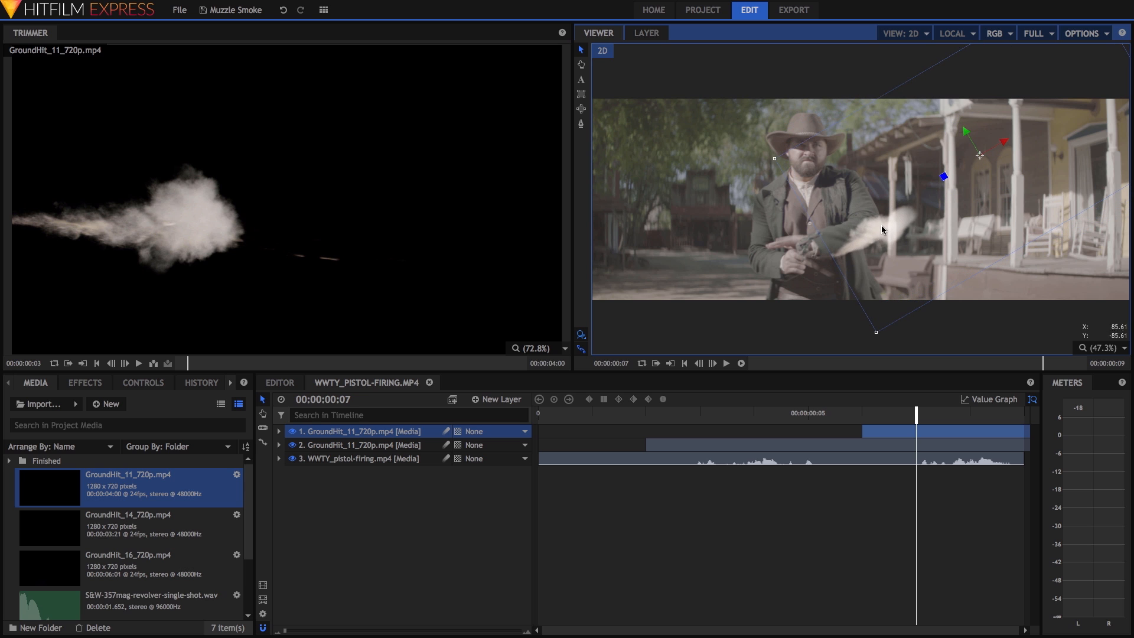
pyautogui.moveTo(881, 226); pyautogui.dragTo(867, 206)
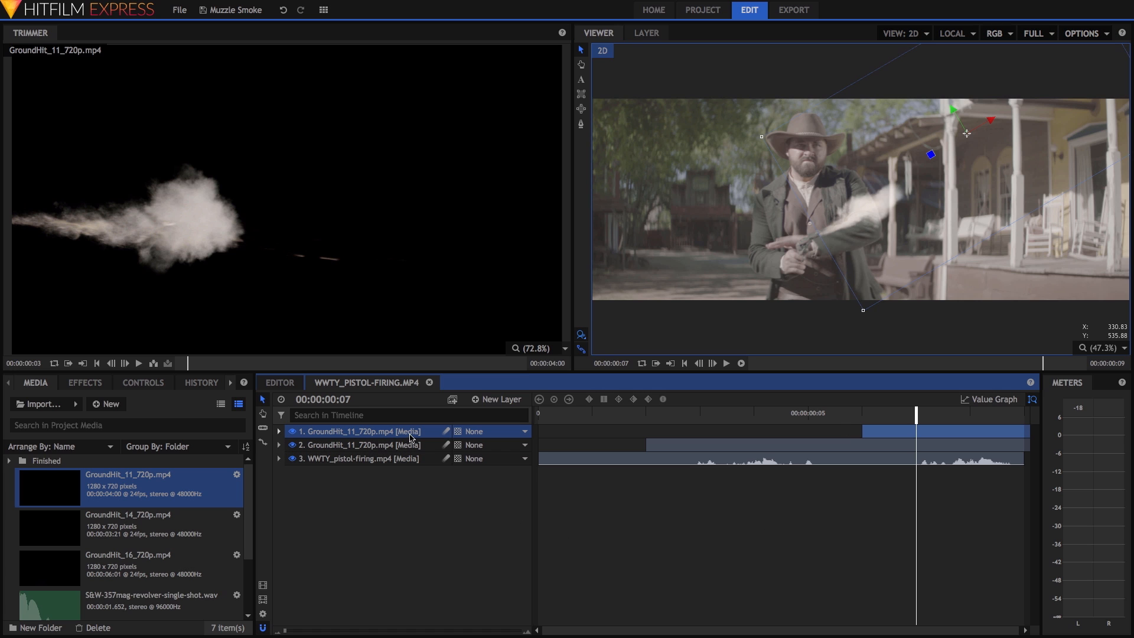
# Move the playhead to 00:00:00:06 and delete the mask from the upper GroundHit_11_720p.mp4 copy.
pyautogui.moveTo(916, 413); pyautogui.dragTo(861, 414)
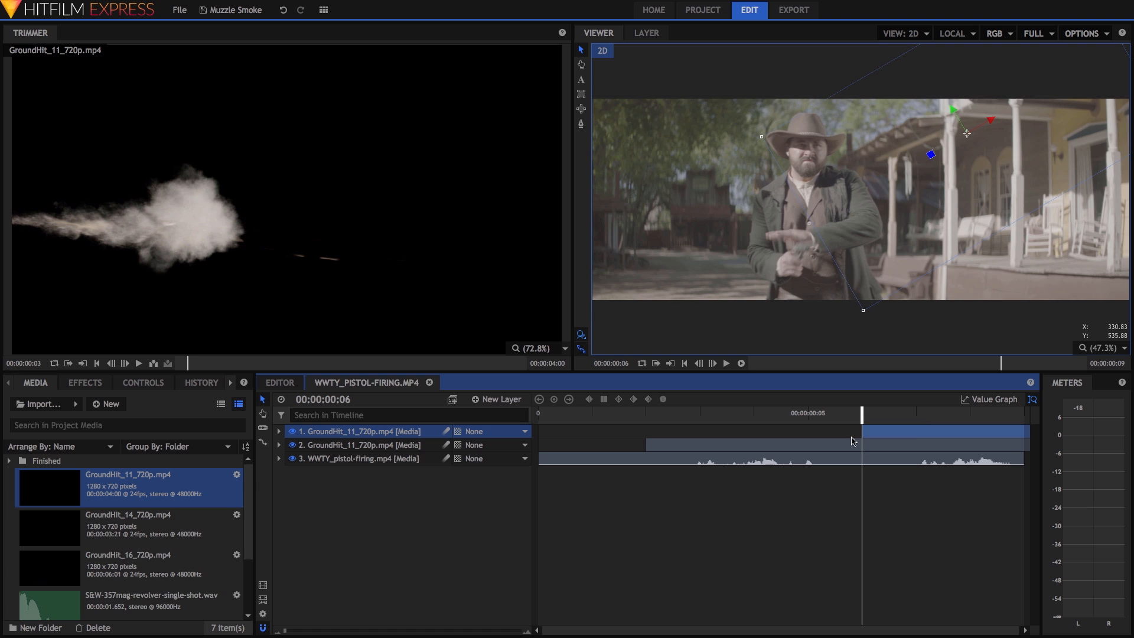
pyautogui.click(278, 431)
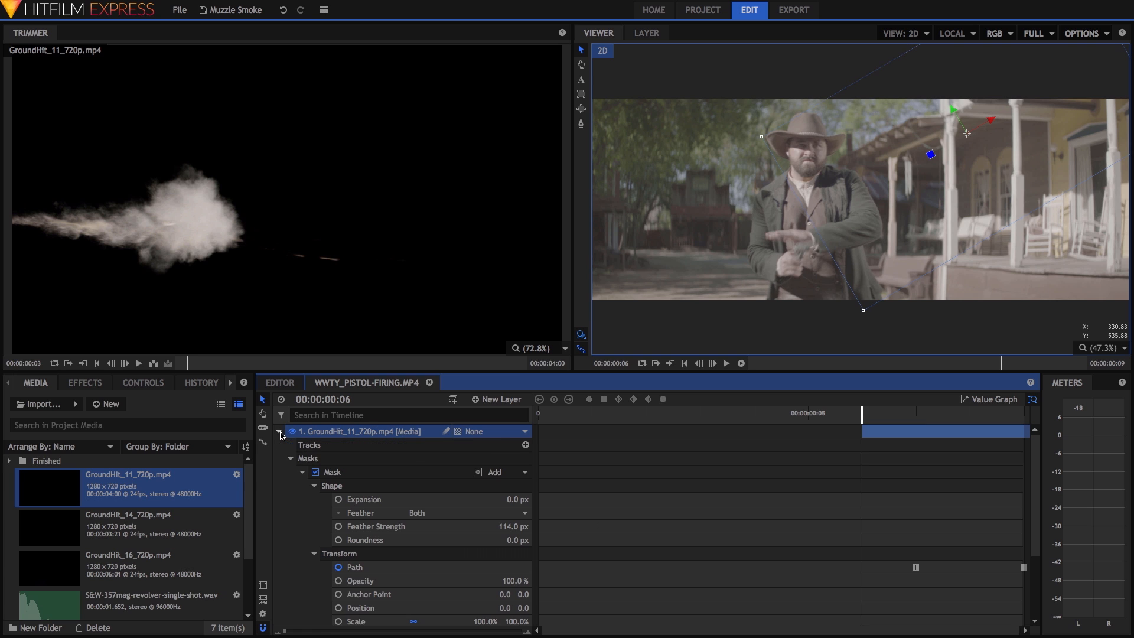
pyautogui.click(333, 473)
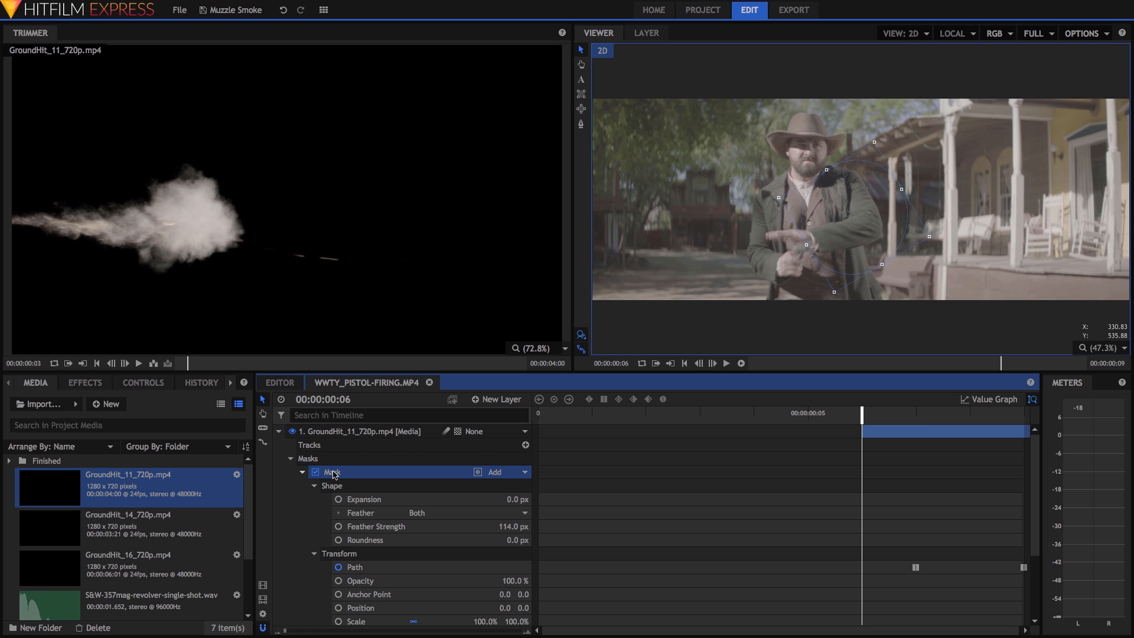
pyautogui.press('Delete')
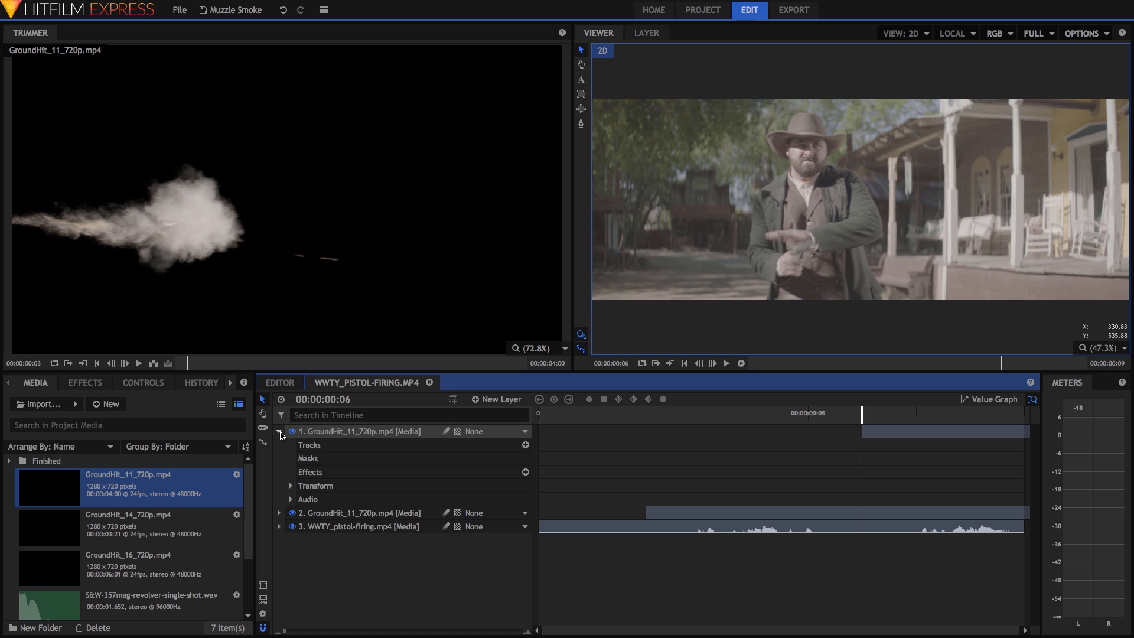
pyautogui.click(279, 431)
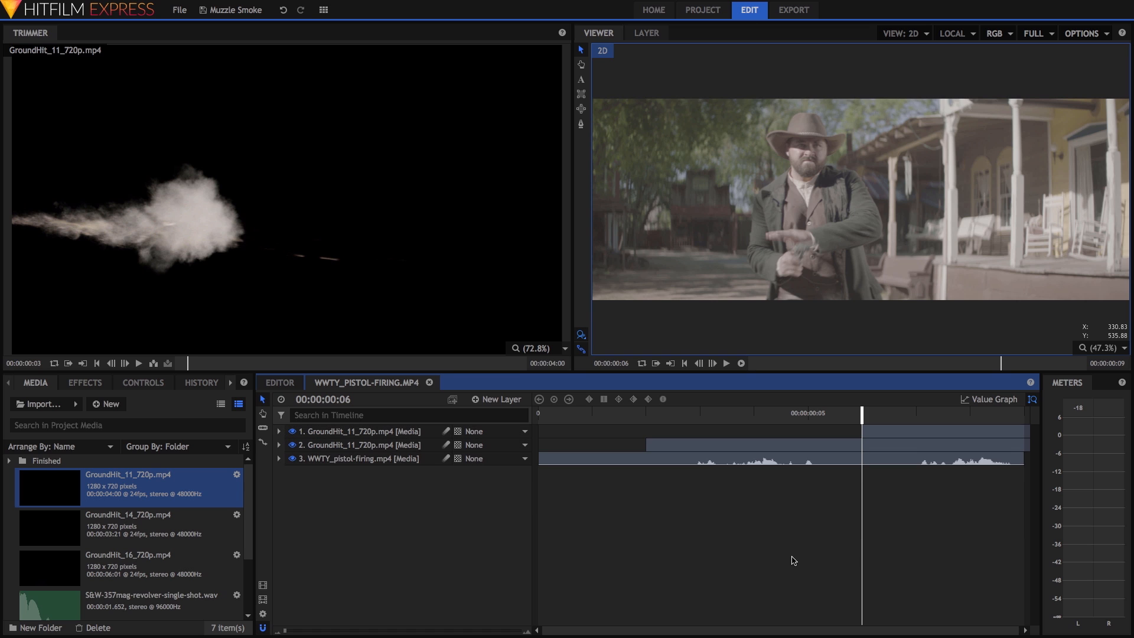
# Play the composite shot from near its start to review both smoke blasts.
pyautogui.click(725, 229)
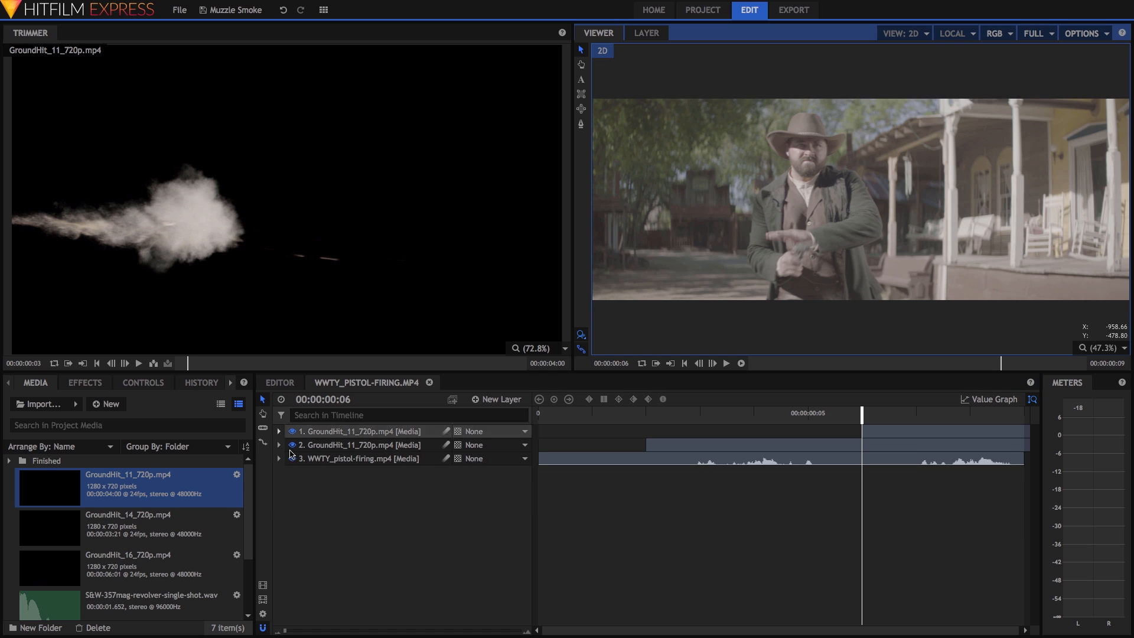
pyautogui.click(718, 487)
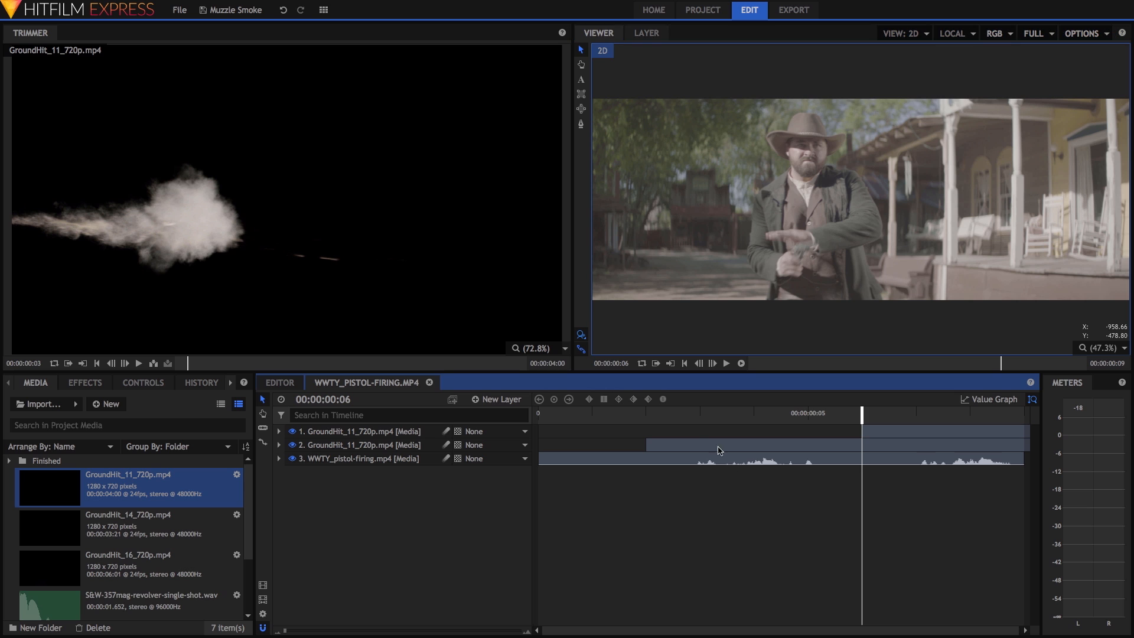
pyautogui.click(646, 415)
pyautogui.moveTo(663, 418); pyautogui.dragTo(555, 416)
pyautogui.click(726, 365)
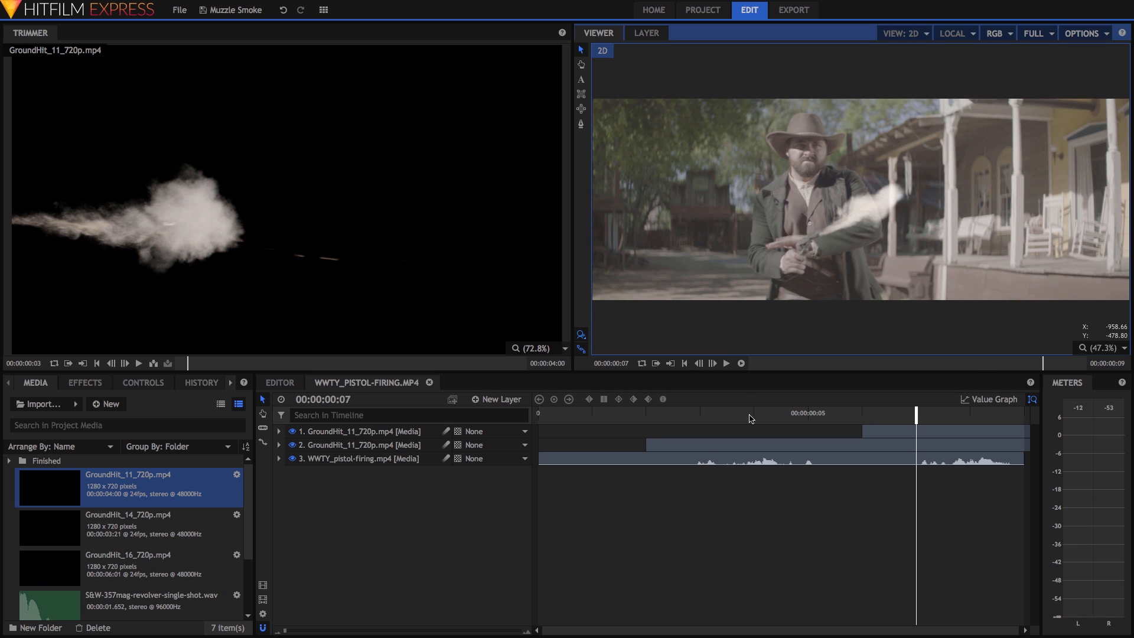
# Park the playhead at 00:00:00:03 and trim GroundHit_14_720p.mp4 to an in point of 00:00:00:09 and out point of 00:00:01:19.
pyautogui.click(701, 416)
pyautogui.click(121, 530)
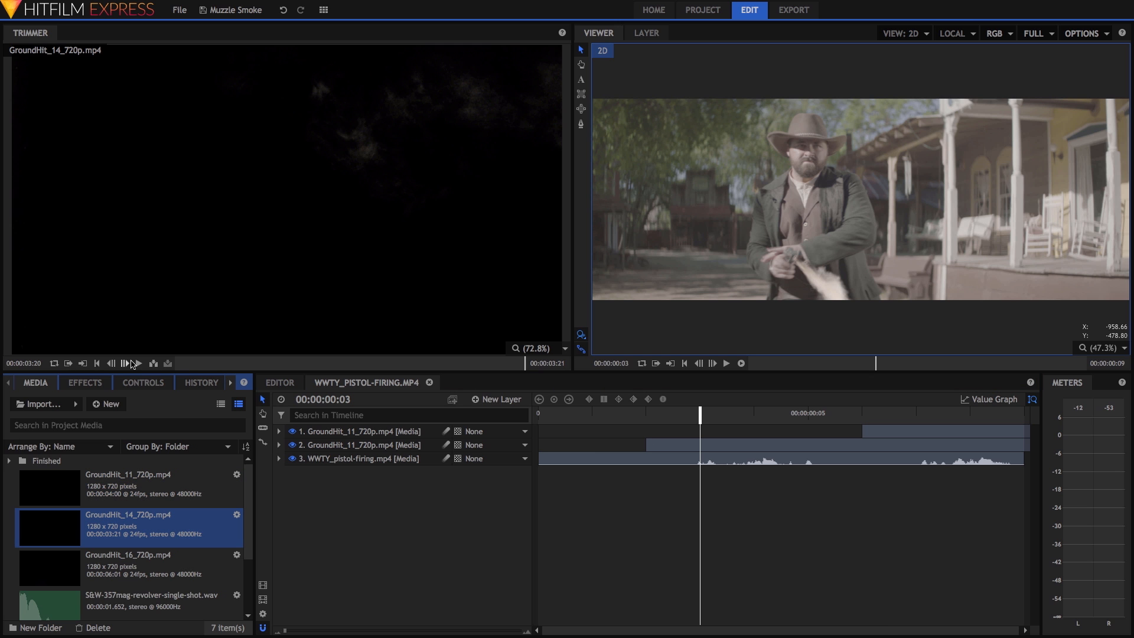
pyautogui.click(139, 363)
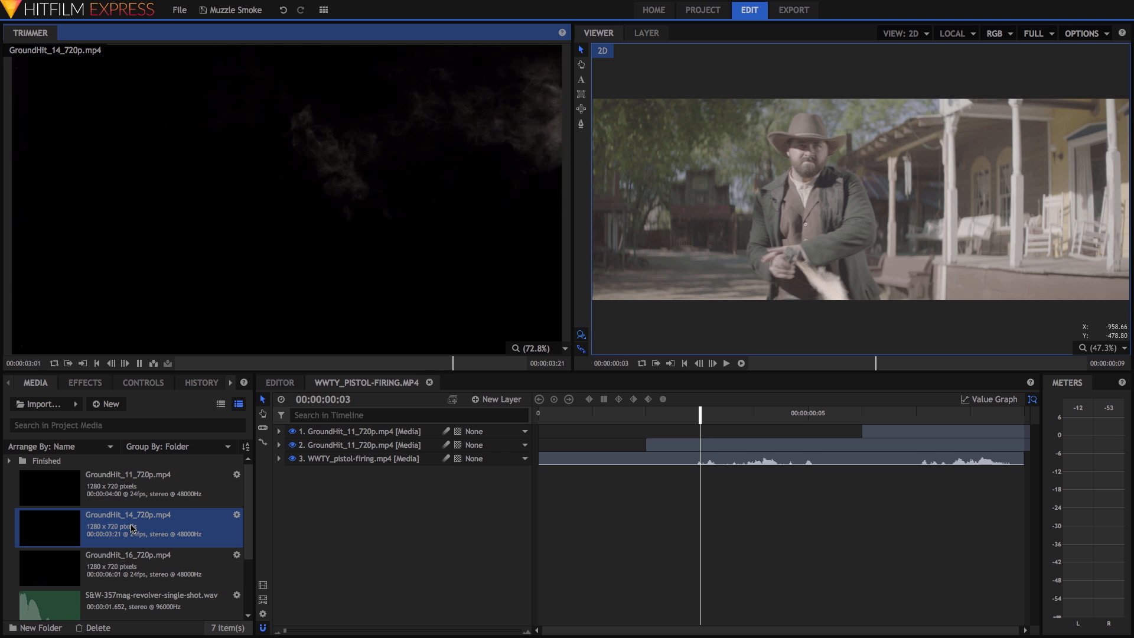
pyautogui.moveTo(198, 363)
pyautogui.mouseDown()
pyautogui.moveTo(173, 366)
pyautogui.moveTo(216, 363)
pyautogui.moveTo(166, 364)
pyautogui.moveTo(331, 365)
pyautogui.moveTo(211, 355)
pyautogui.mouseUp()
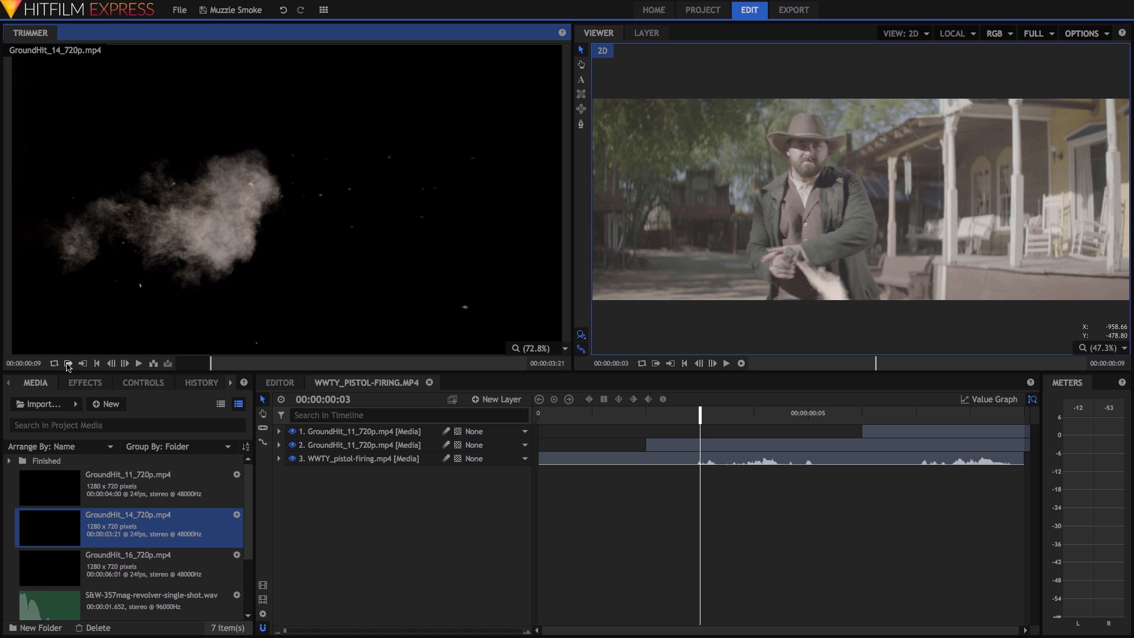
pyautogui.click(340, 364)
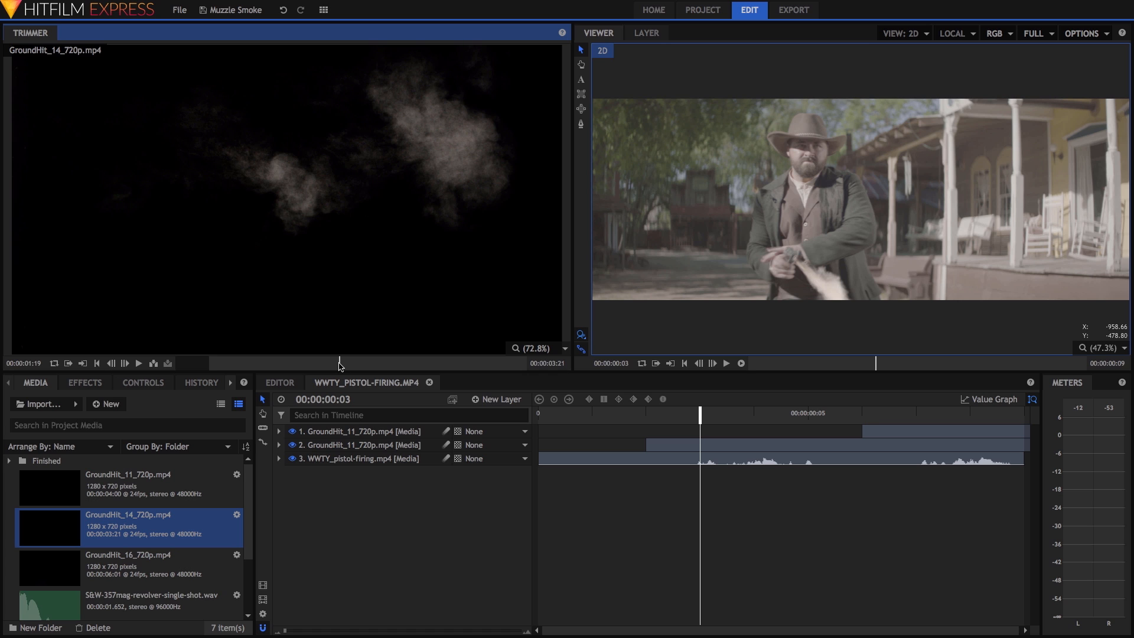
pyautogui.click(83, 363)
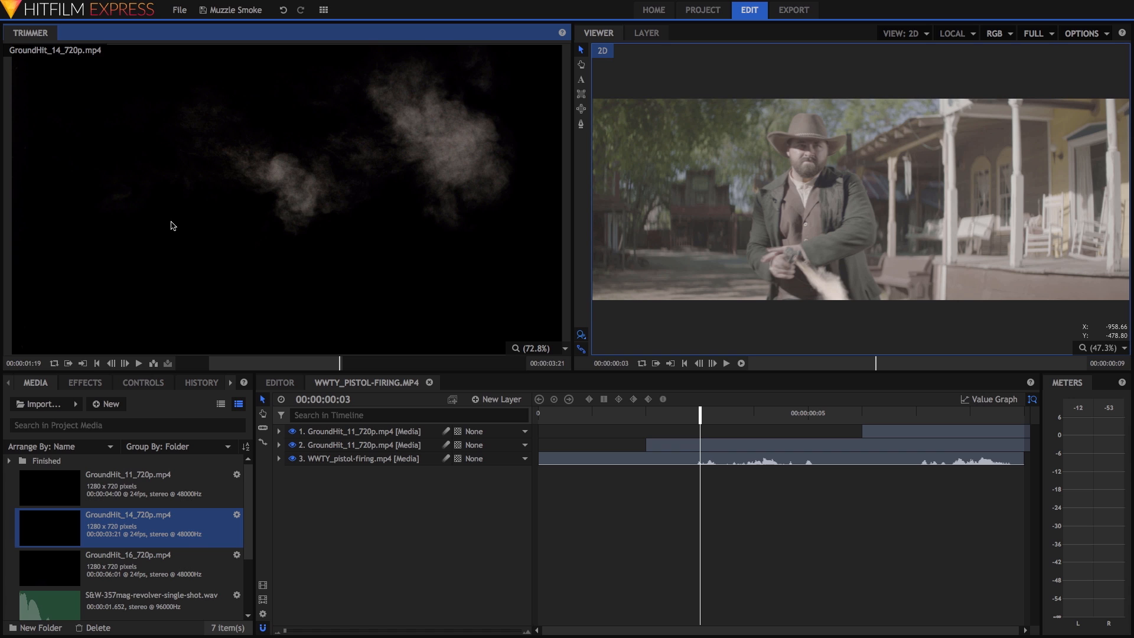
# Add the trimmed GroundHit_14_720p.mp4 clip to the composite as the top layer, starting at 00:00:00:03.
pyautogui.moveTo(343, 283); pyautogui.dragTo(700, 430)
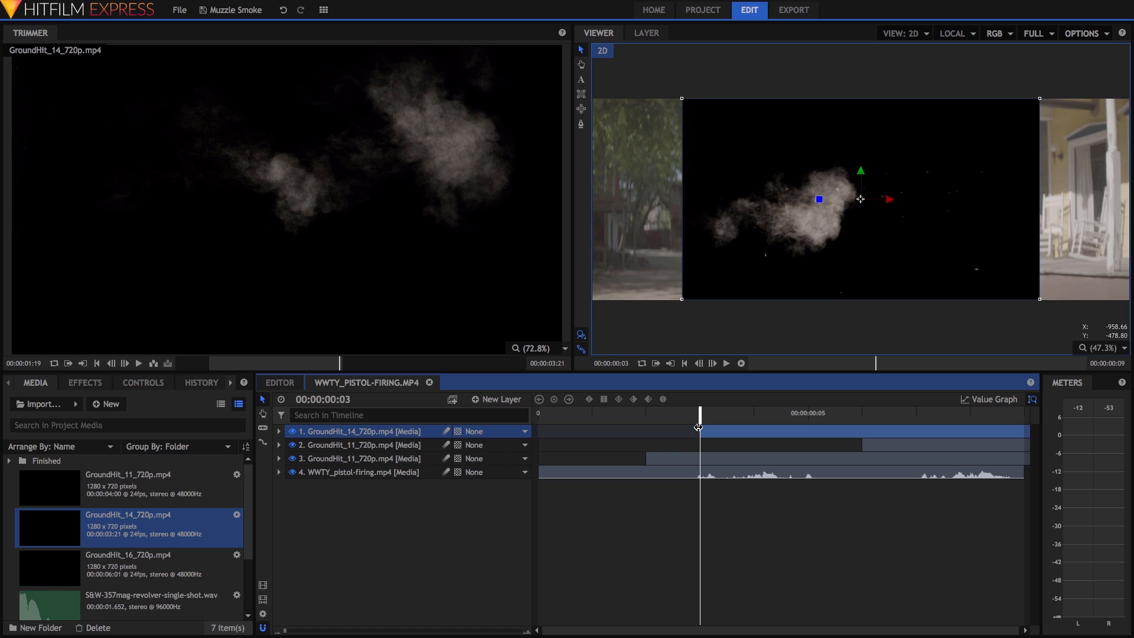
pyautogui.click(237, 243)
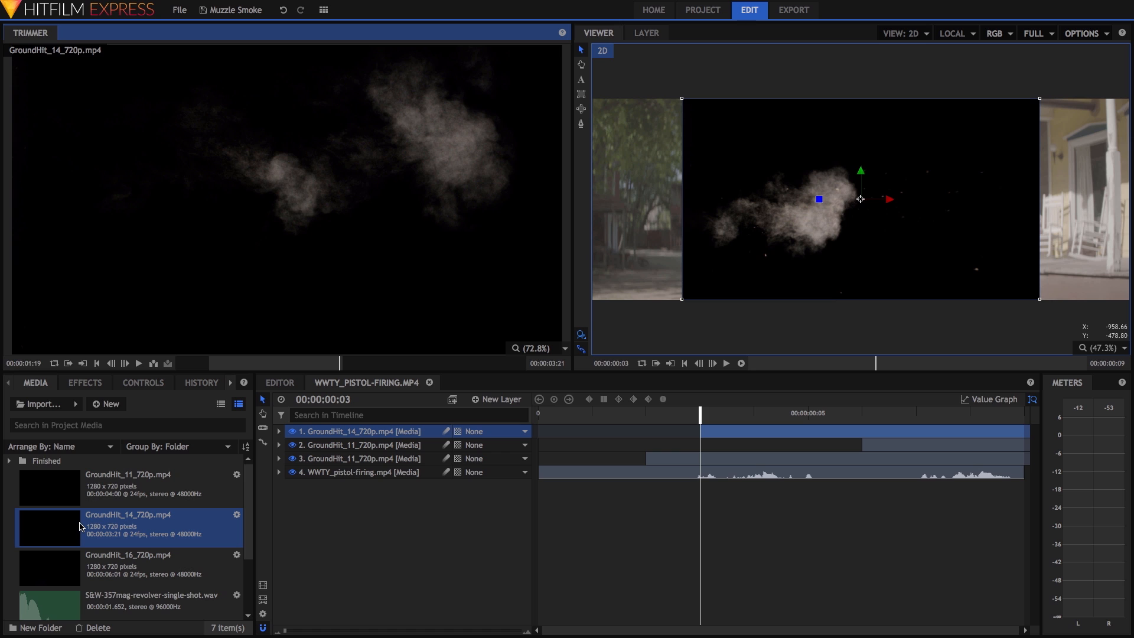
pyautogui.click(848, 303)
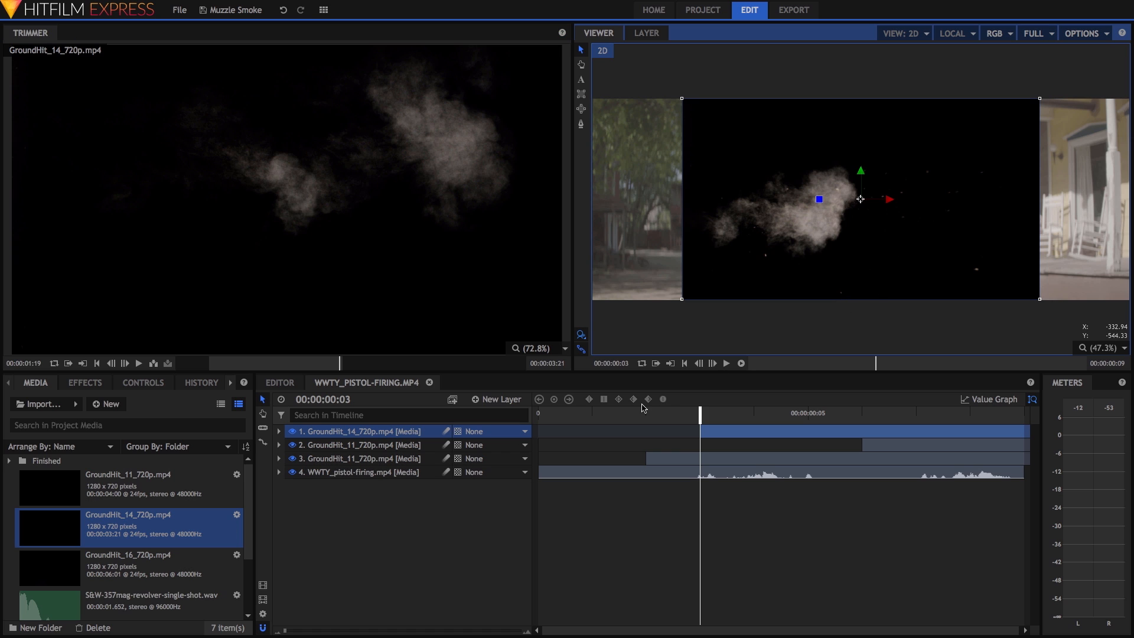
# Apply the Demult keying effect to the GroundHit_14_720p.mp4 layer to remove its black background.
pyautogui.click(86, 384)
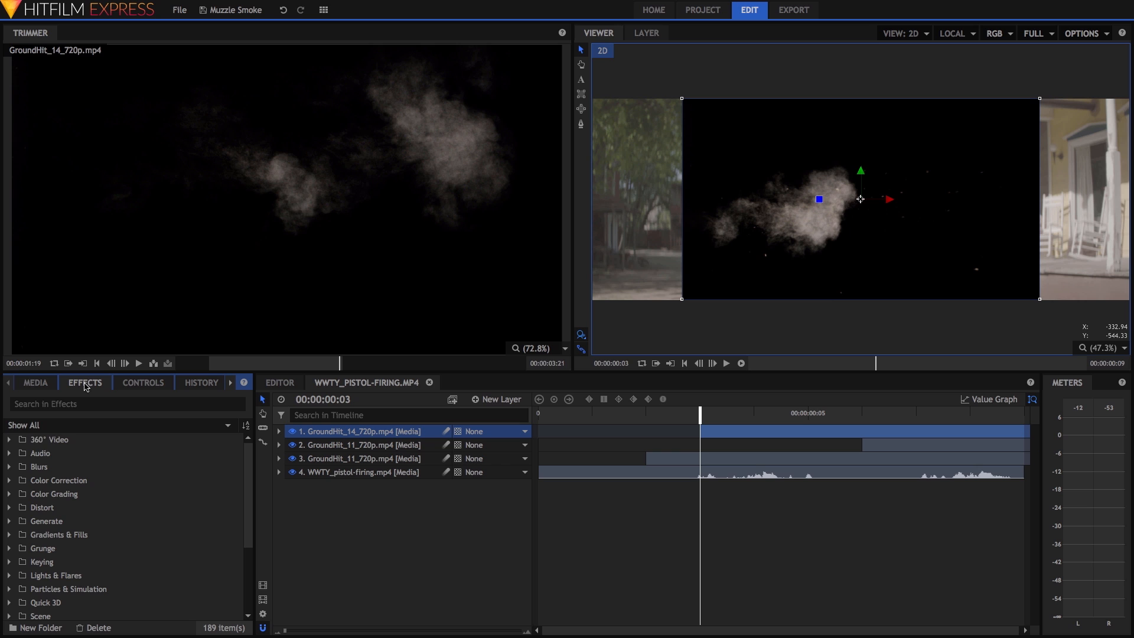
pyautogui.click(16, 564)
pyautogui.scroll(-2, 103, 525)
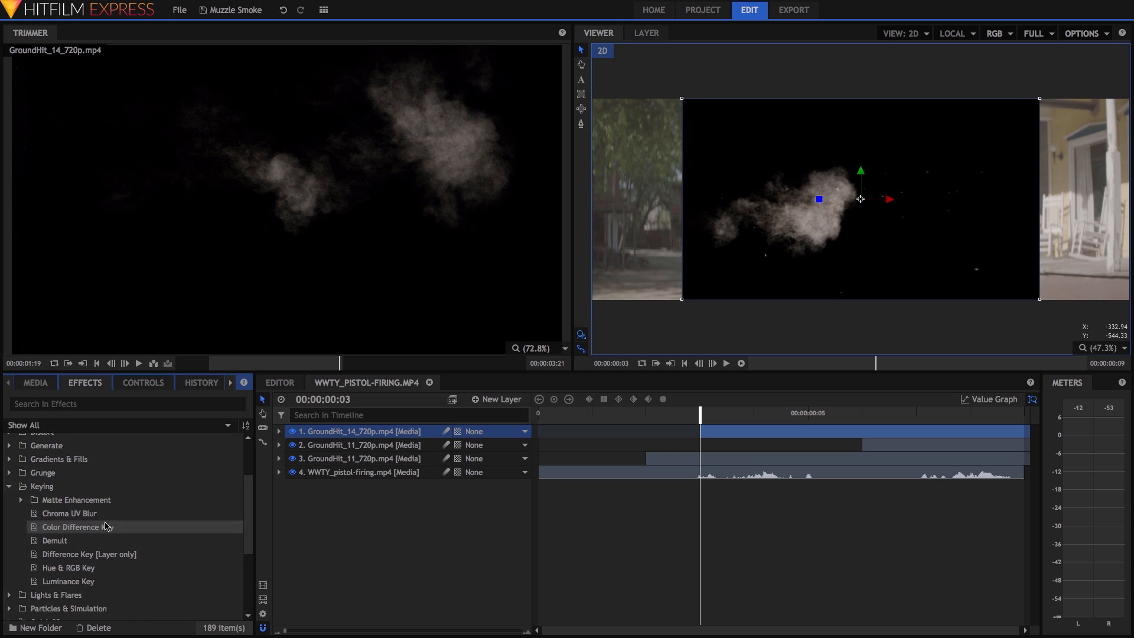
pyautogui.click(56, 532)
pyautogui.moveTo(56, 531); pyautogui.dragTo(361, 435)
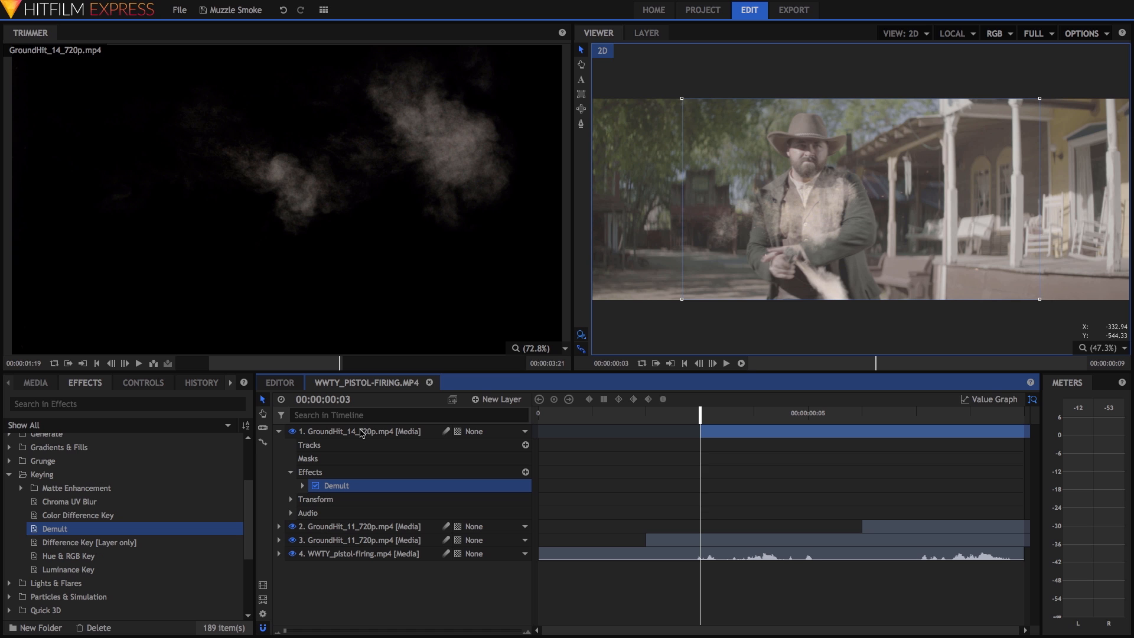
pyautogui.click(792, 186)
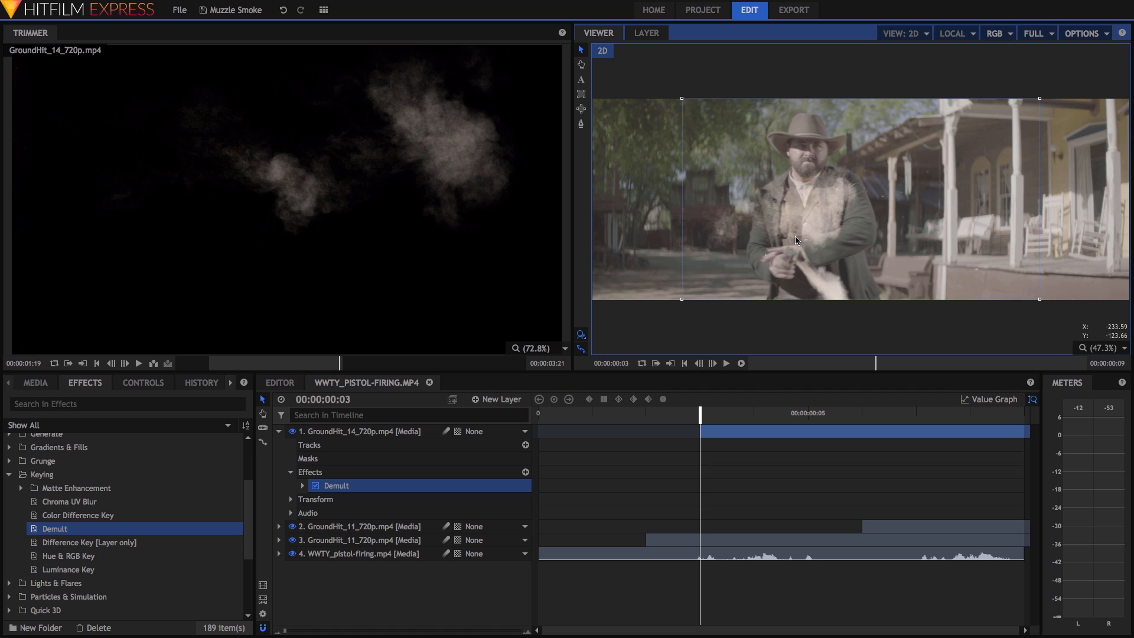
# Scale the GroundHit_14_720p.mp4 layer to 50% and move it over the pistol hand, at about -156, -171.
pyautogui.click(290, 499)
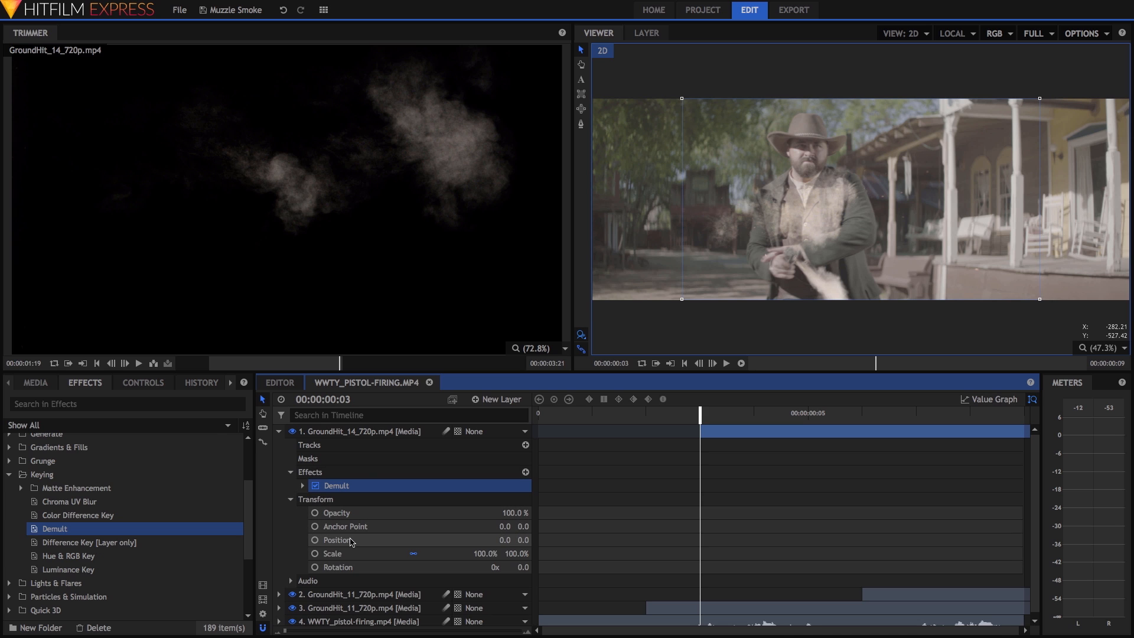
pyautogui.click(483, 553)
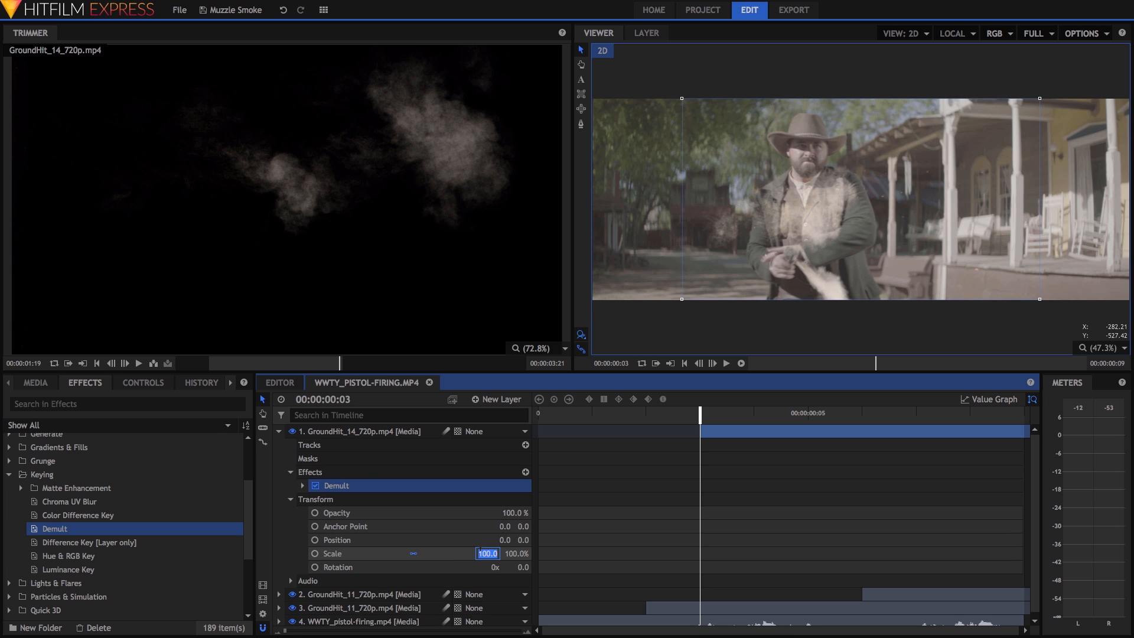
pyautogui.write('50')
pyautogui.press('Return')
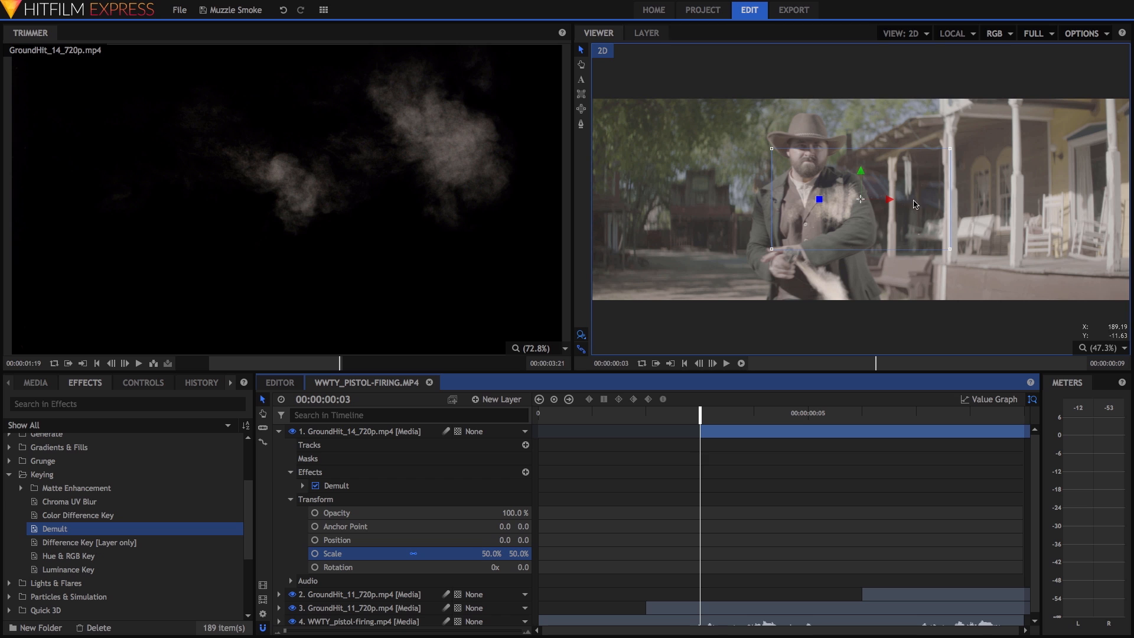
pyautogui.moveTo(841, 207); pyautogui.dragTo(796, 253)
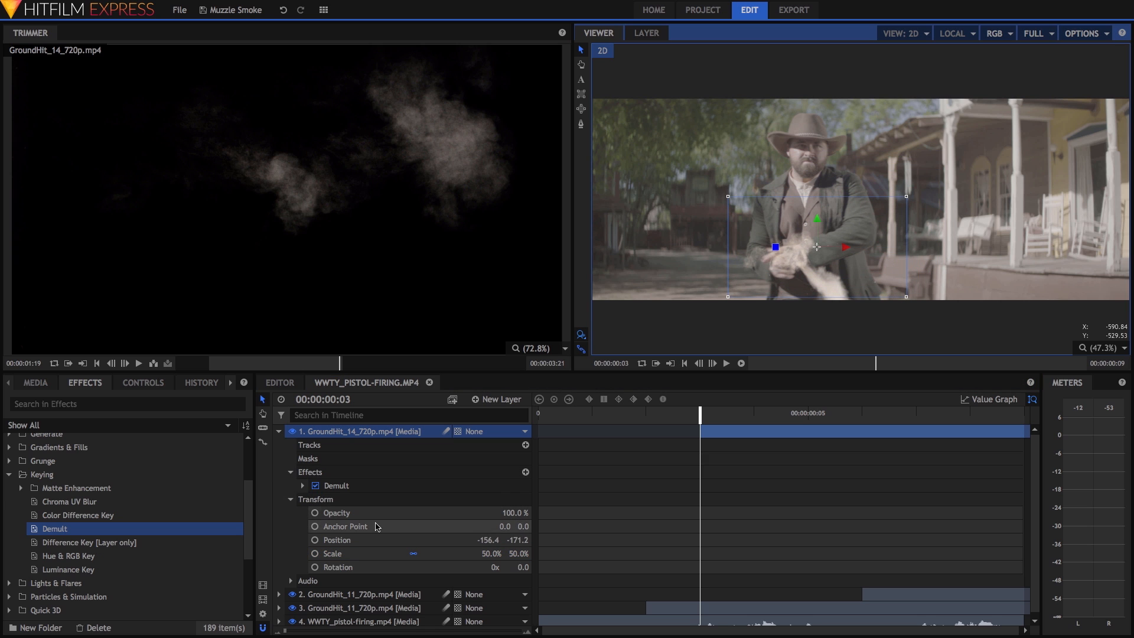
# Enable keyframing for the layer's Scale and Position at 00:00:00:03, and advance the playhead to 00:00:00:04.
pyautogui.click(315, 553)
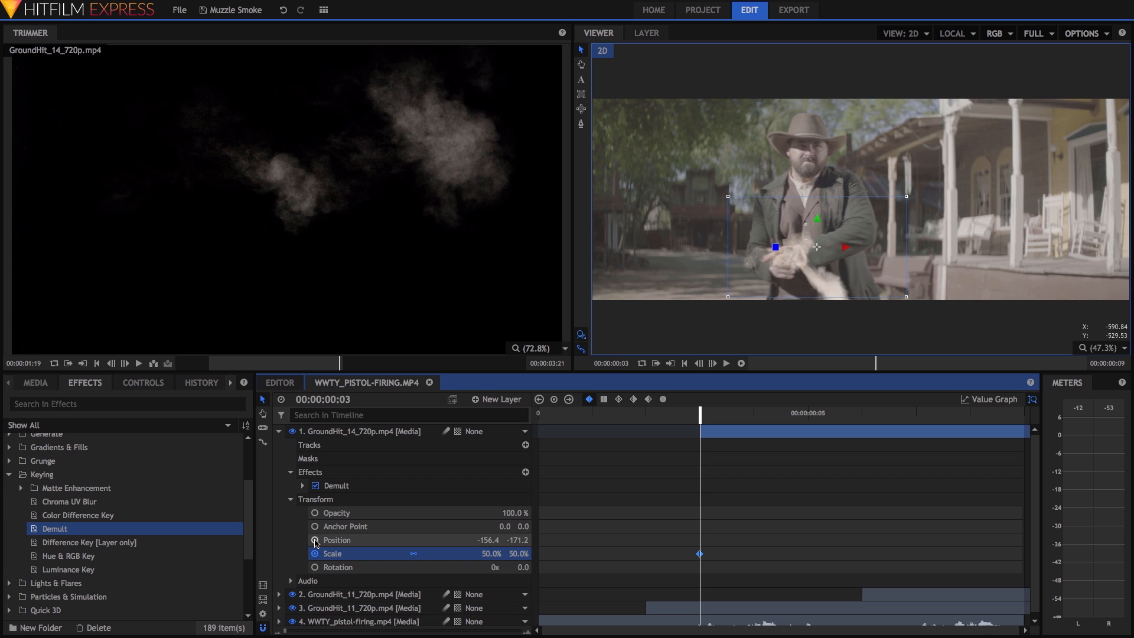
pyautogui.click(316, 539)
pyautogui.press('Right')
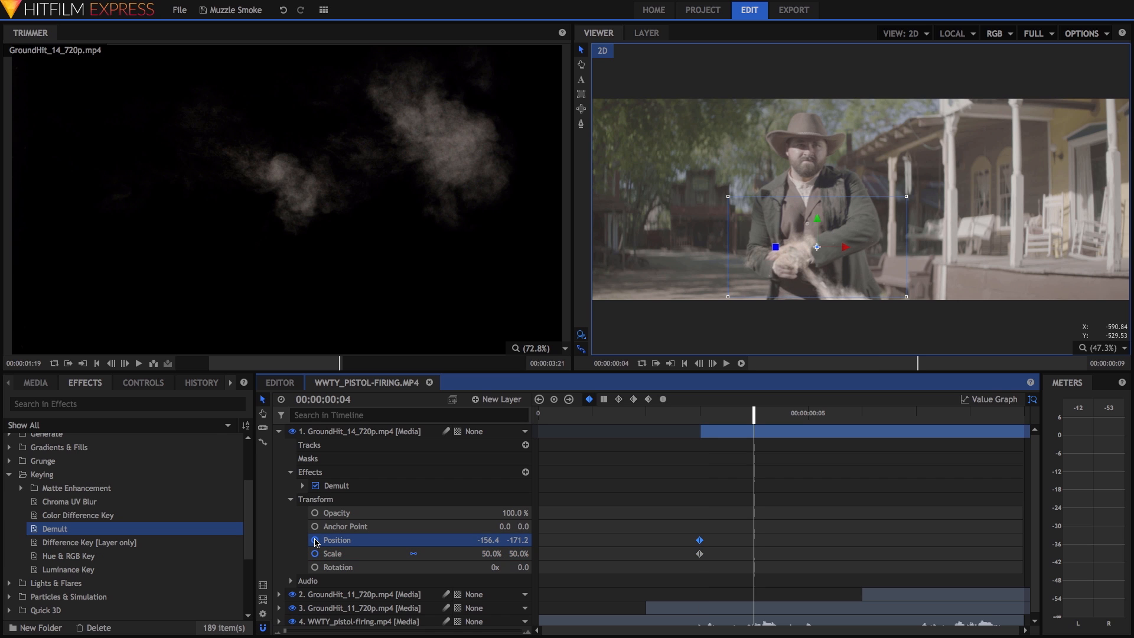
# Keyframe the GroundHit_14_720p.mp4 layer at 00:00:00:04 to 100% scale and a position of about -19, -144, and preview the smoke.
pyautogui.click(493, 553)
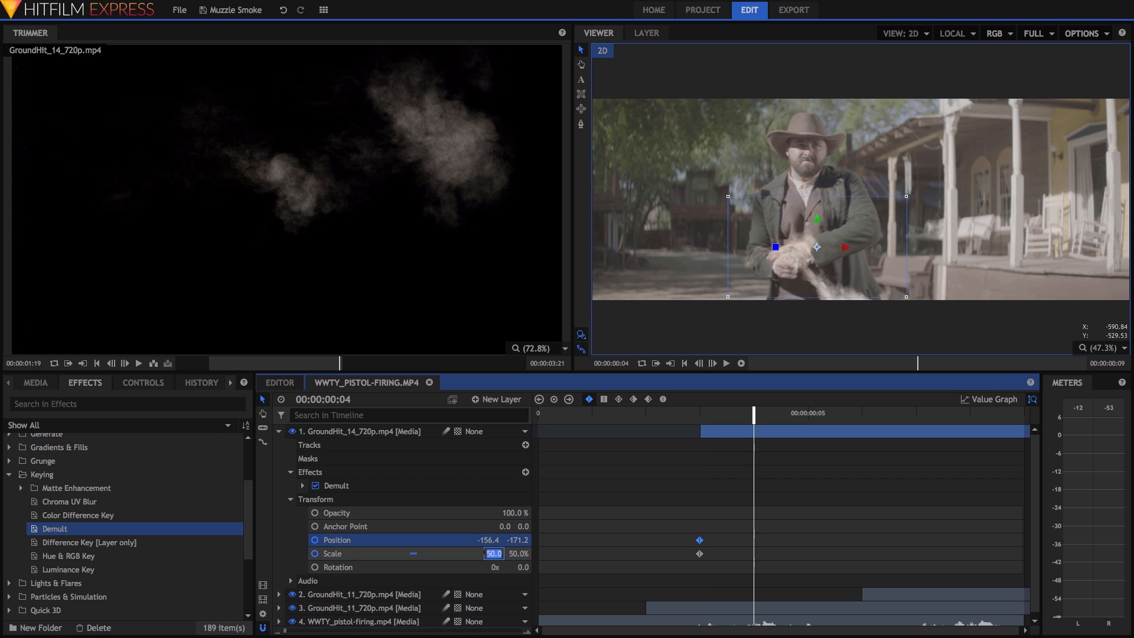
pyautogui.write('100')
pyautogui.press('Return')
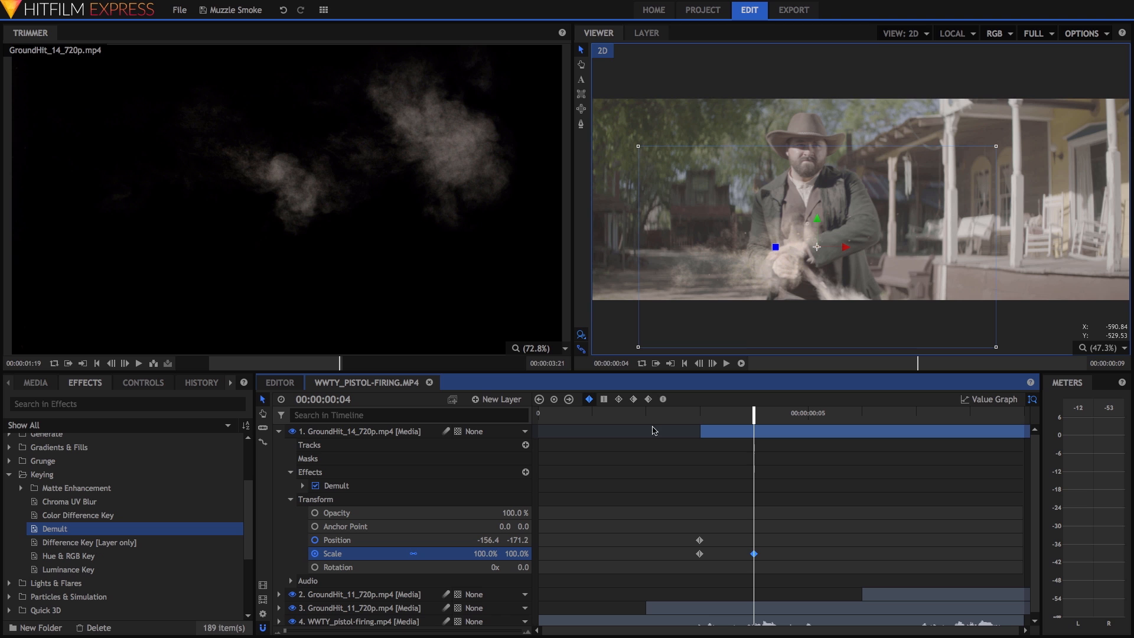
pyautogui.moveTo(778, 267); pyautogui.dragTo(817, 264)
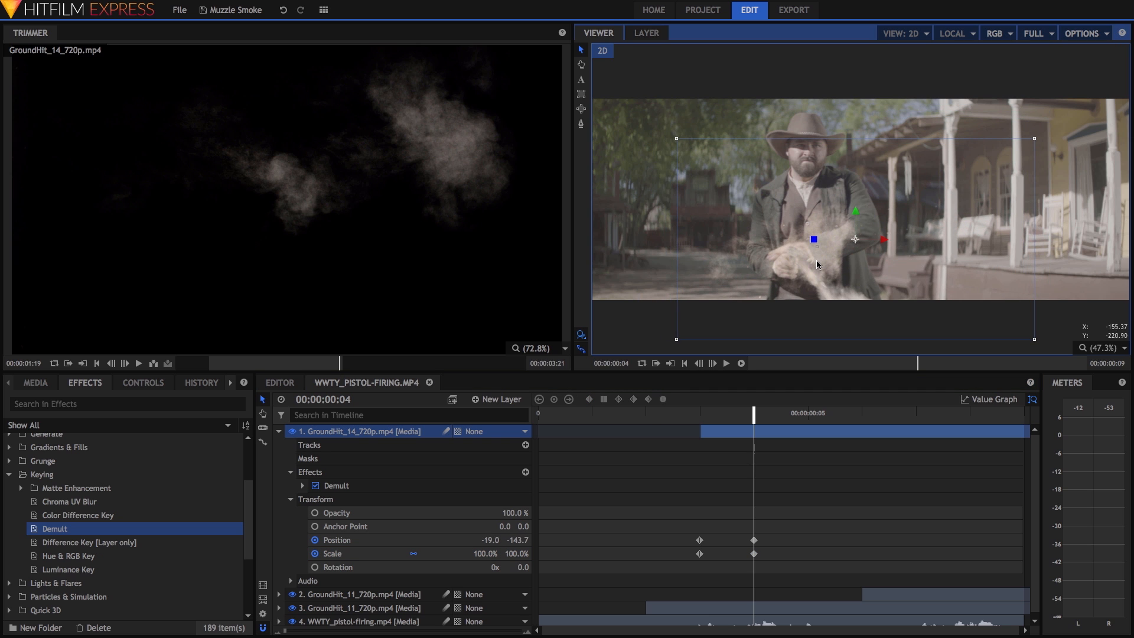
pyautogui.click(647, 416)
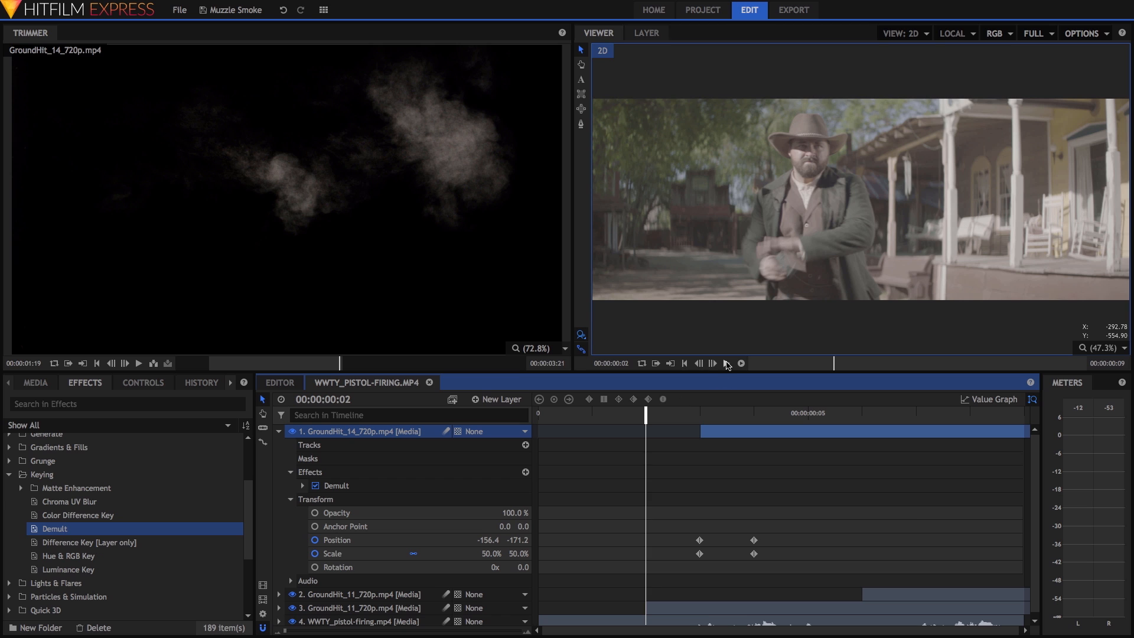
pyautogui.click(726, 363)
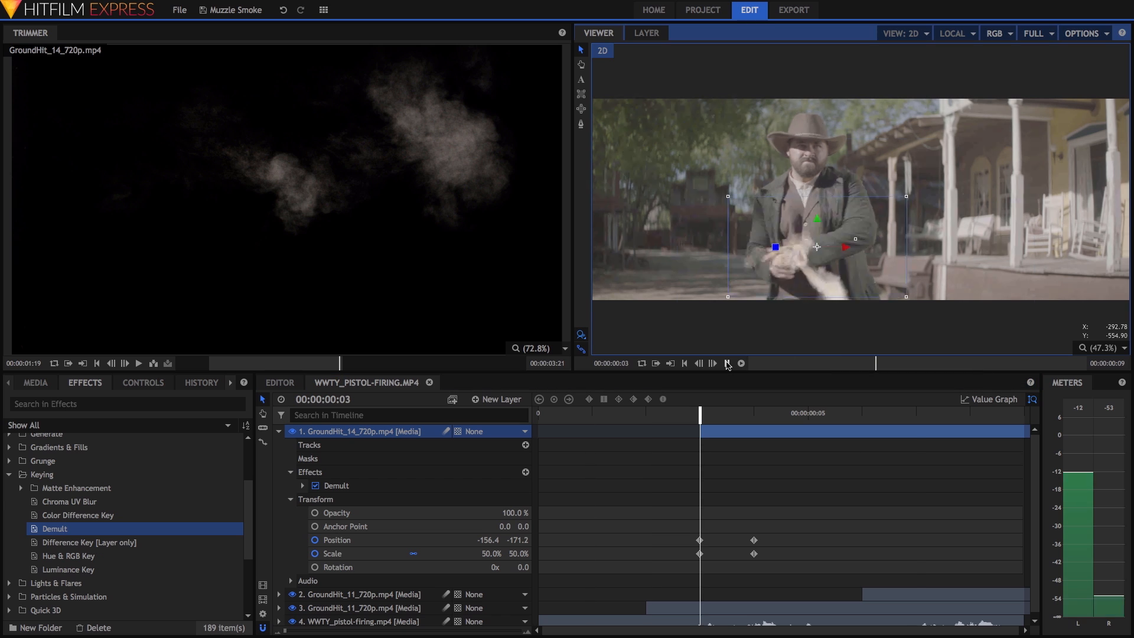
# Open the GroundHit_16_720p.mp4 clip for trimming, review its smoke, and set its in point at 00:00:01:13.
pyautogui.click(701, 415)
pyautogui.click(278, 433)
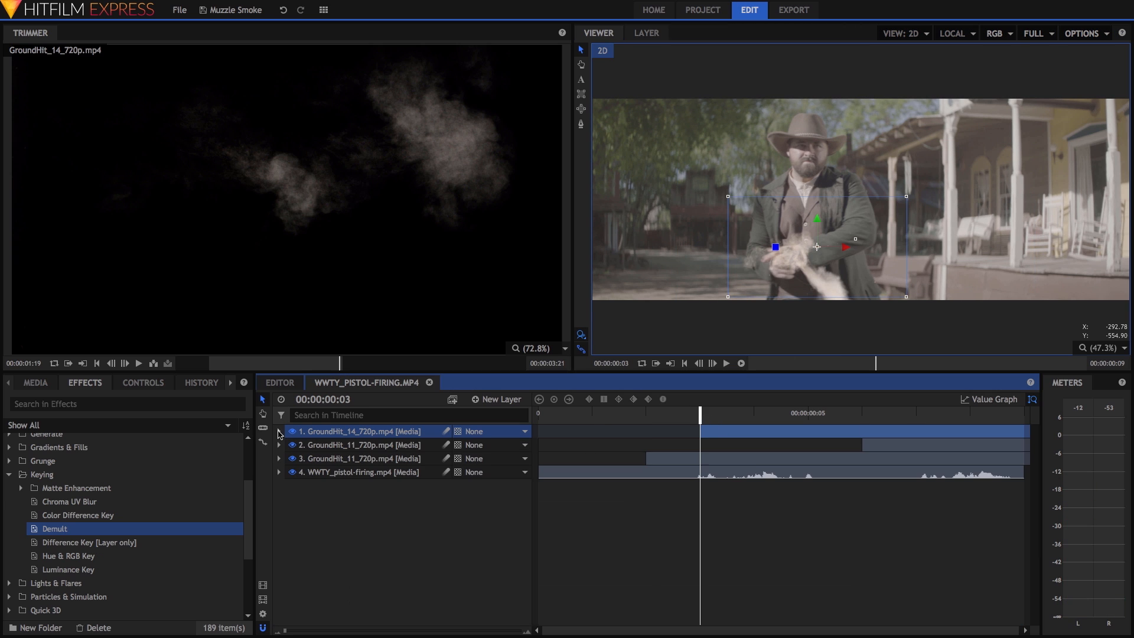
pyautogui.click(36, 384)
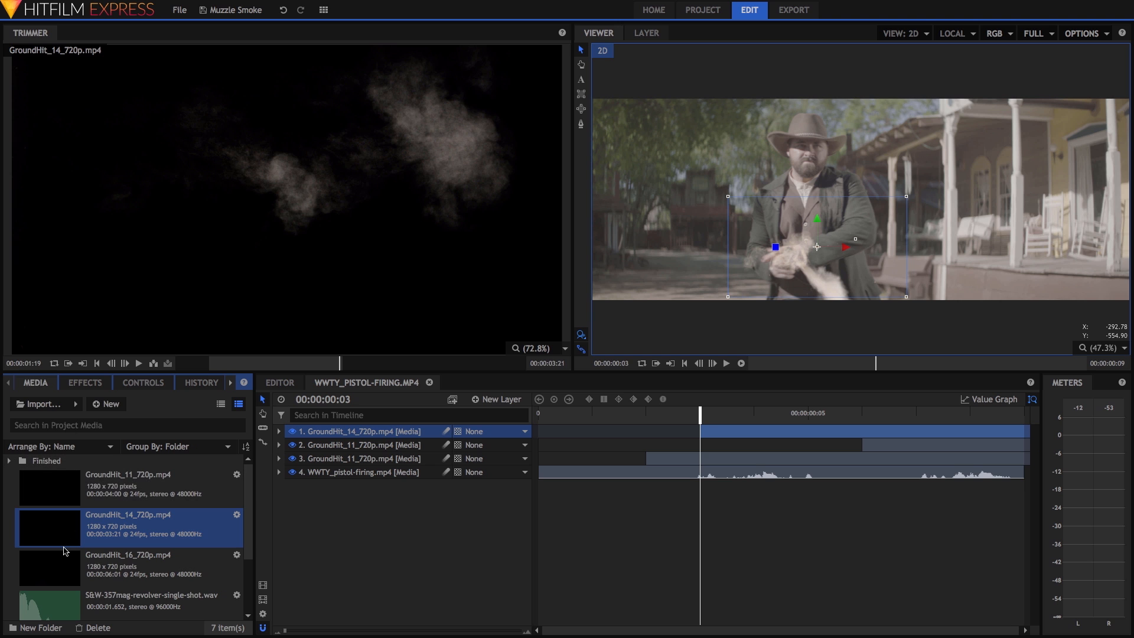
pyautogui.click(57, 569)
pyautogui.click(138, 363)
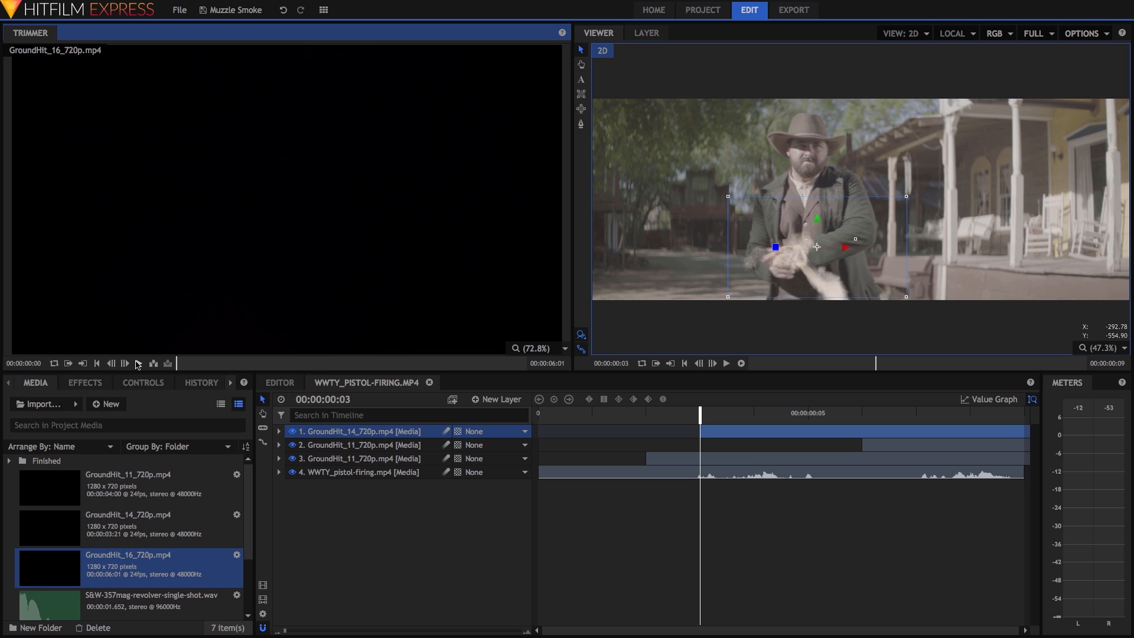
pyautogui.click(138, 363)
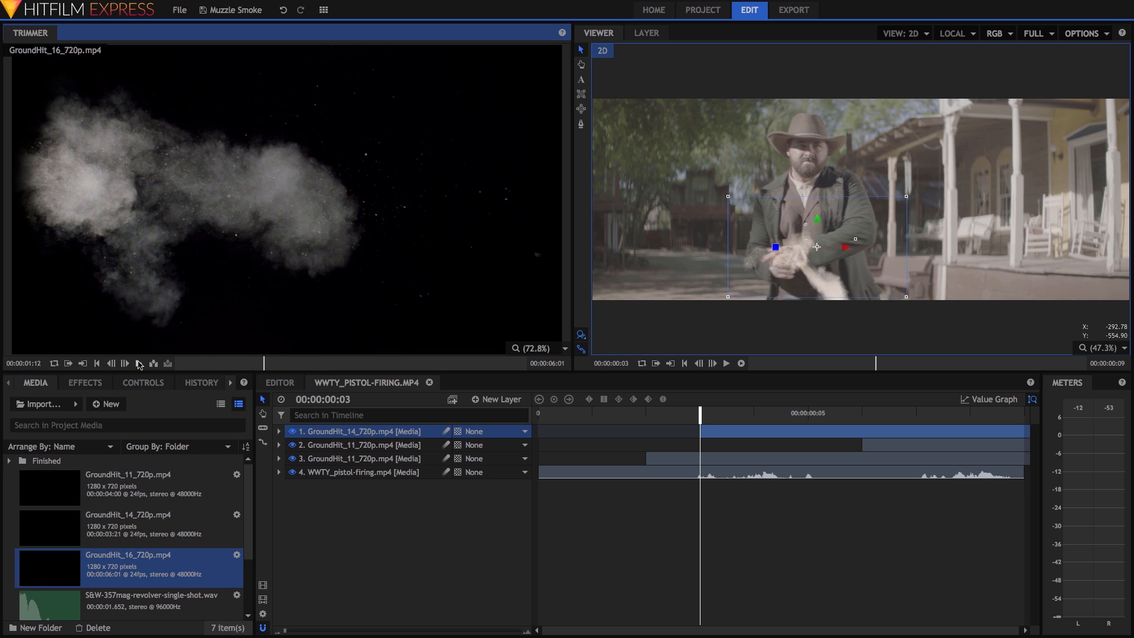
pyautogui.moveTo(263, 365); pyautogui.dragTo(267, 365)
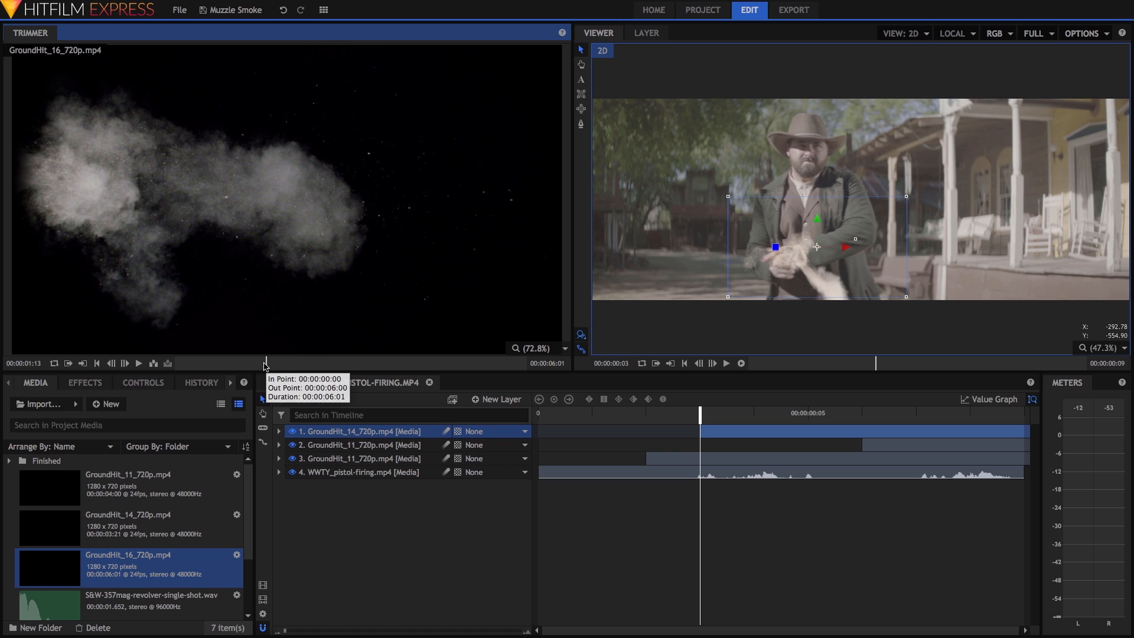
pyautogui.click(67, 364)
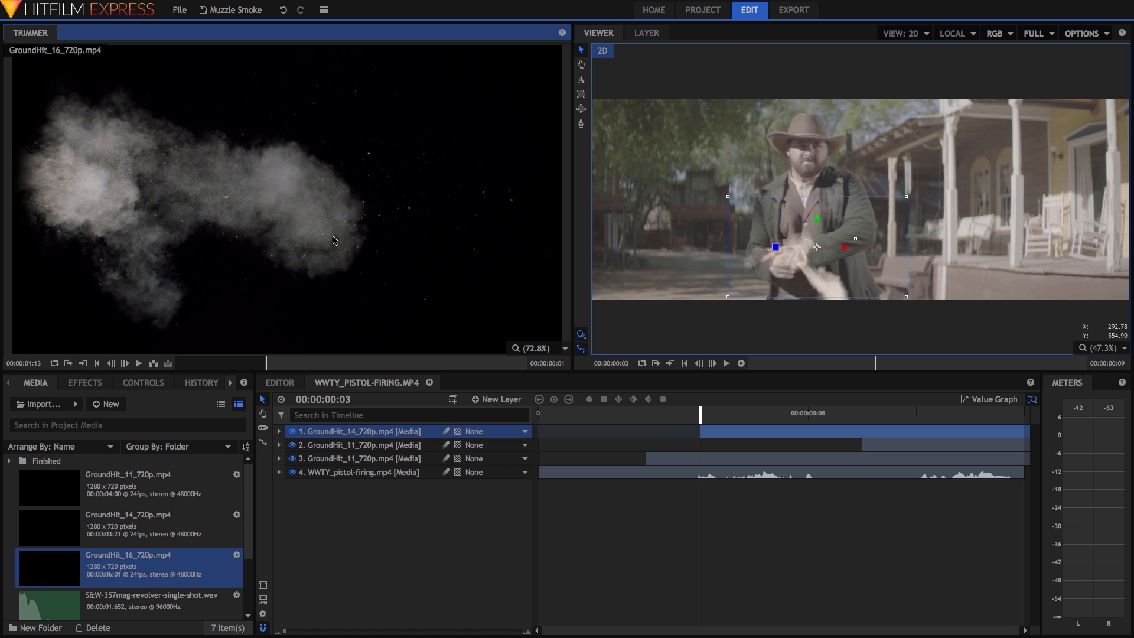
# Add the trimmed GroundHit_16_720p.mp4 clip as the top layer starting at 00:00:00:03, and apply the Demult effect to it.
pyautogui.moveTo(385, 268); pyautogui.dragTo(700, 430)
pyautogui.click(82, 385)
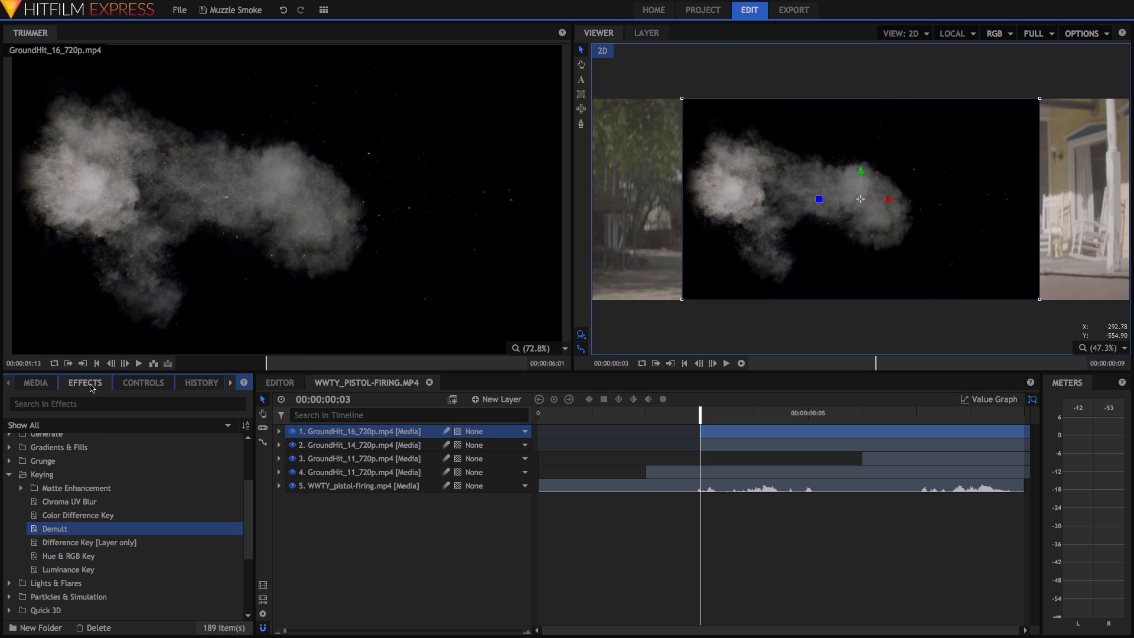
pyautogui.moveTo(57, 532); pyautogui.dragTo(339, 436)
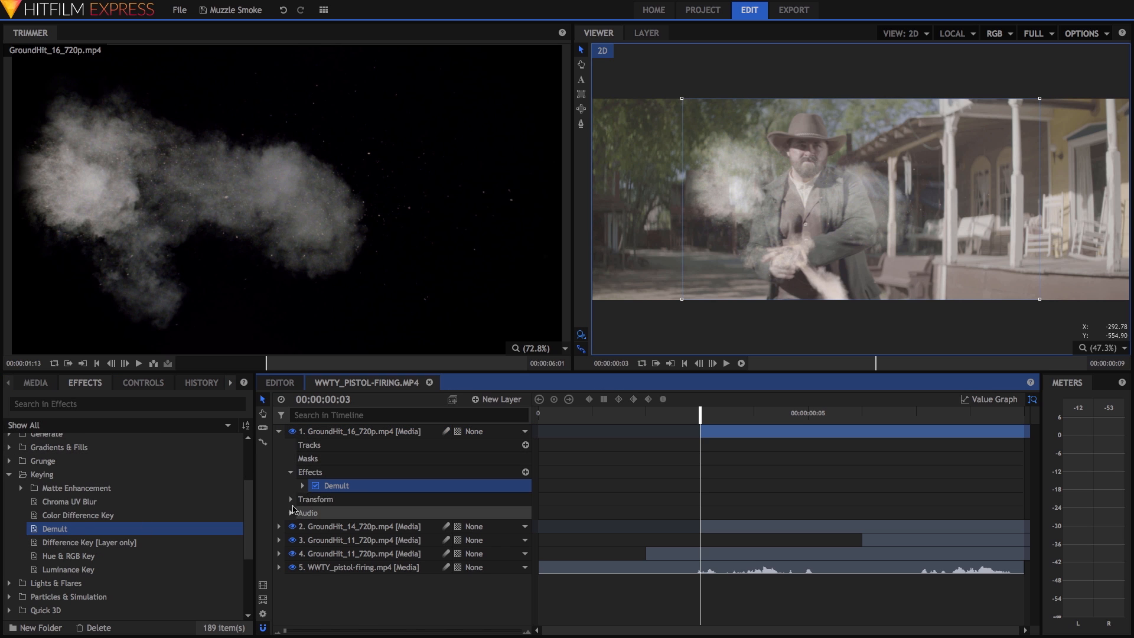
# Keyframe the GroundHit_16_720p.mp4 layer at 00:00:00:03 with 30% scale and a position over the pistol hand, about -144, -207.
pyautogui.click(291, 499)
pyautogui.click(481, 553)
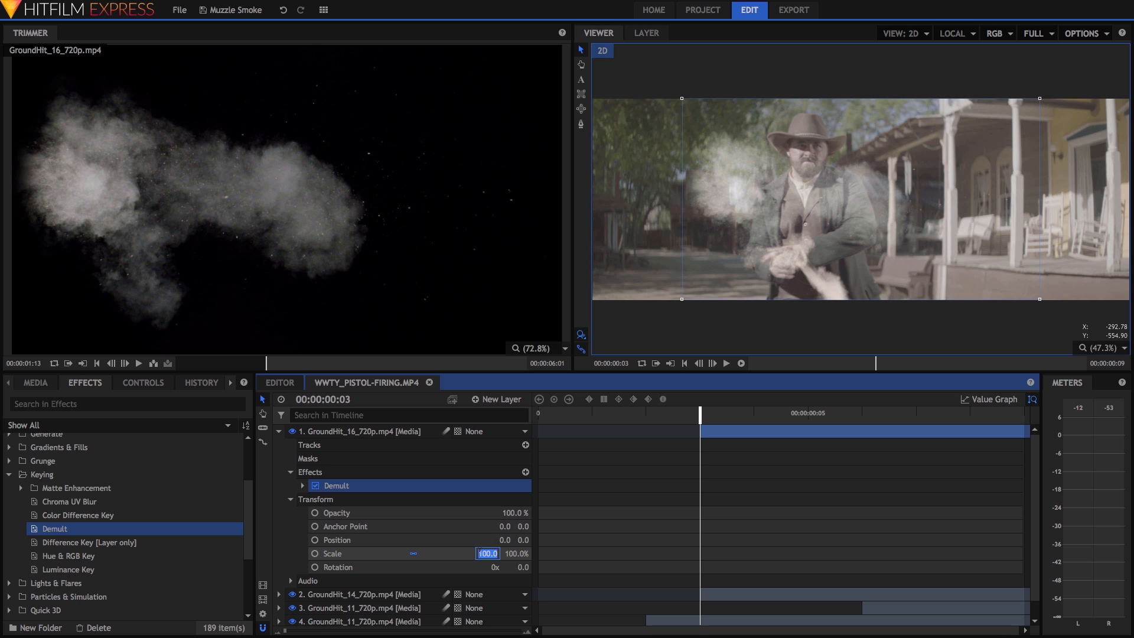
pyautogui.write('30')
pyautogui.press('Return')
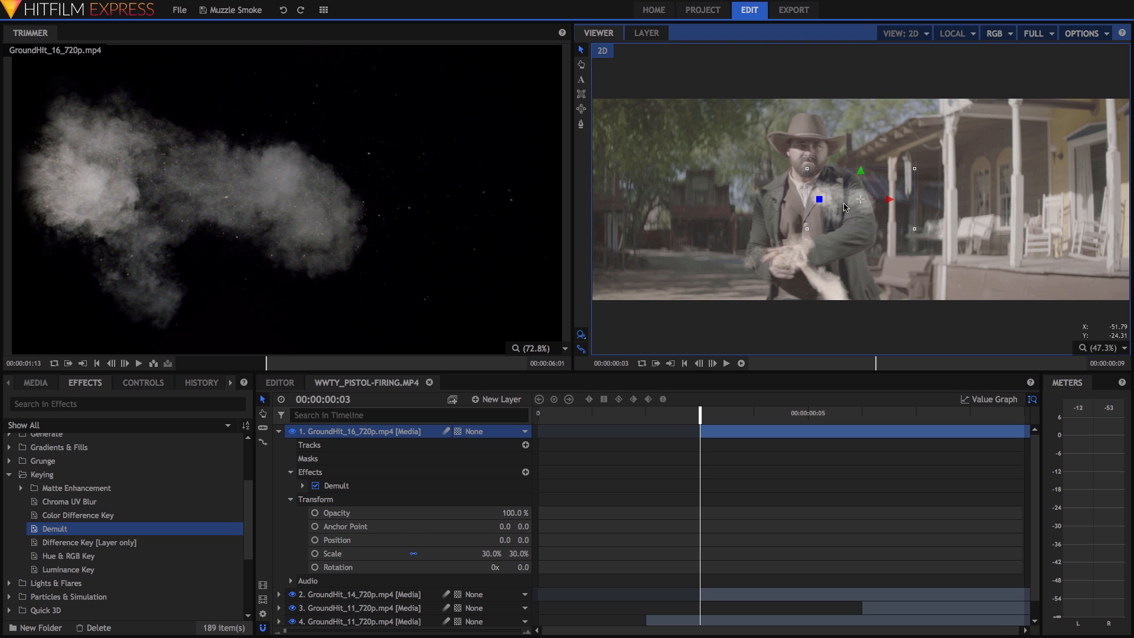
pyautogui.moveTo(834, 201); pyautogui.dragTo(794, 262)
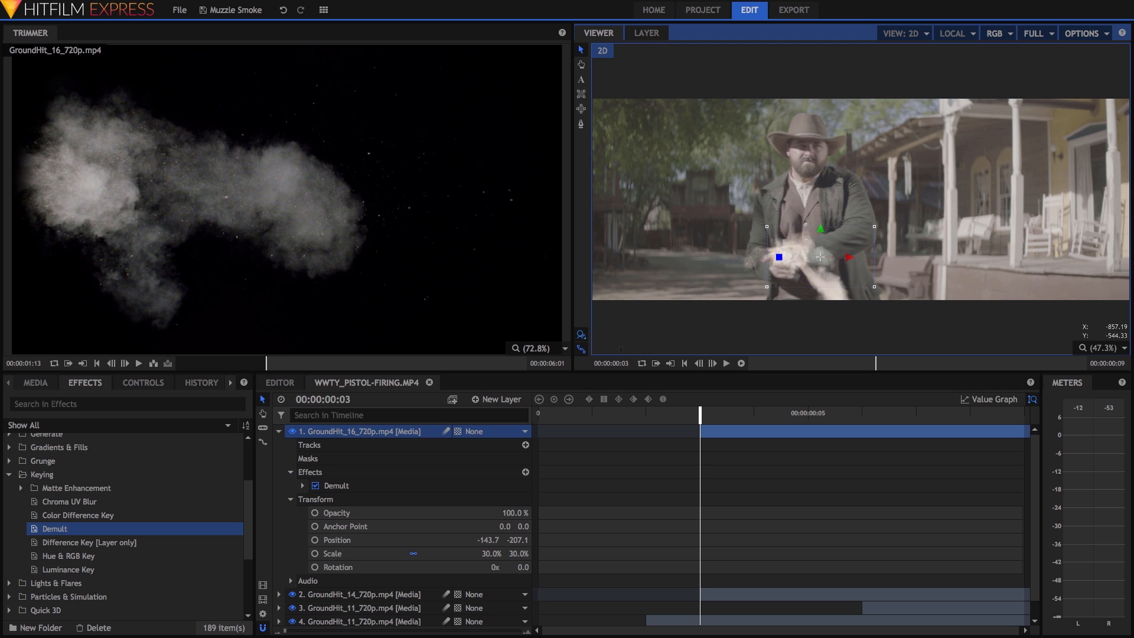
pyautogui.click(314, 553)
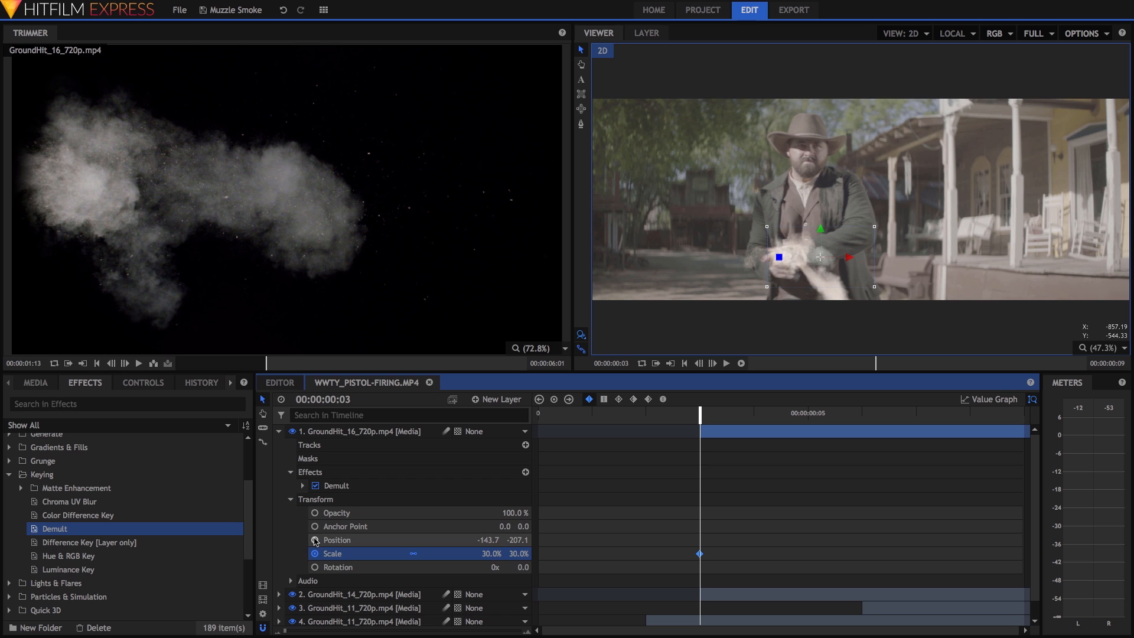
pyautogui.click(315, 539)
# Keyframe the GroundHit_16_720p.mp4 layer at 00:00:00:05 to 100% scale and a position of about 142, -218, and preview the shot.
pyautogui.press('Right')
pyautogui.press('Right')
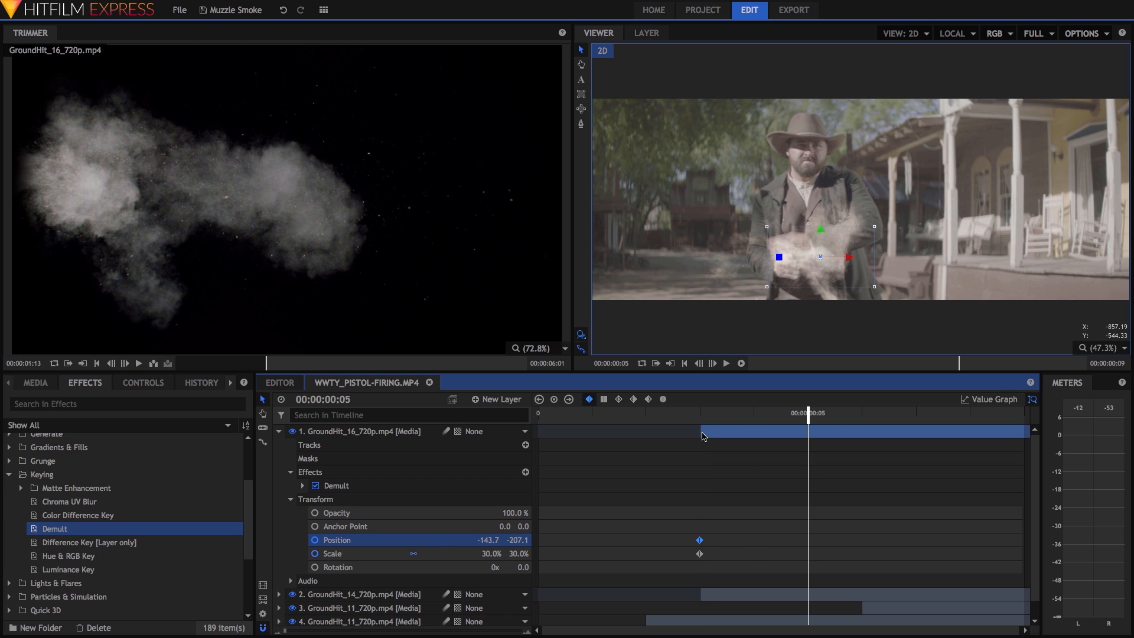
pyautogui.click(482, 555)
pyautogui.write('100')
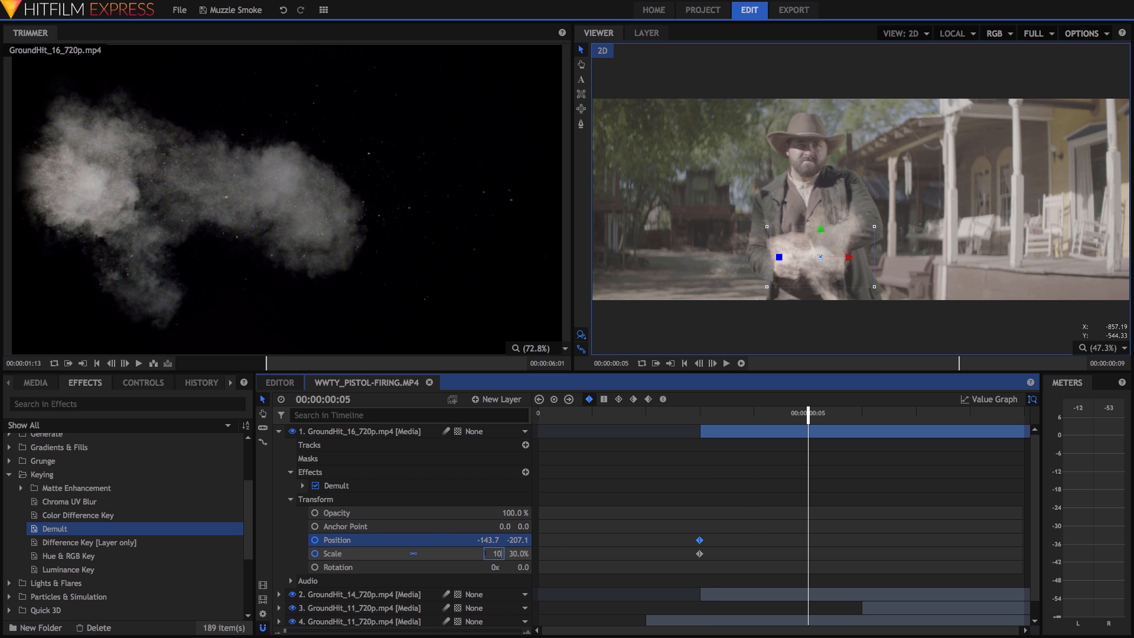
pyautogui.press('Return')
pyautogui.moveTo(702, 243); pyautogui.dragTo(782, 244)
pyautogui.moveTo(650, 420); pyautogui.dragTo(537, 410)
pyautogui.click(726, 363)
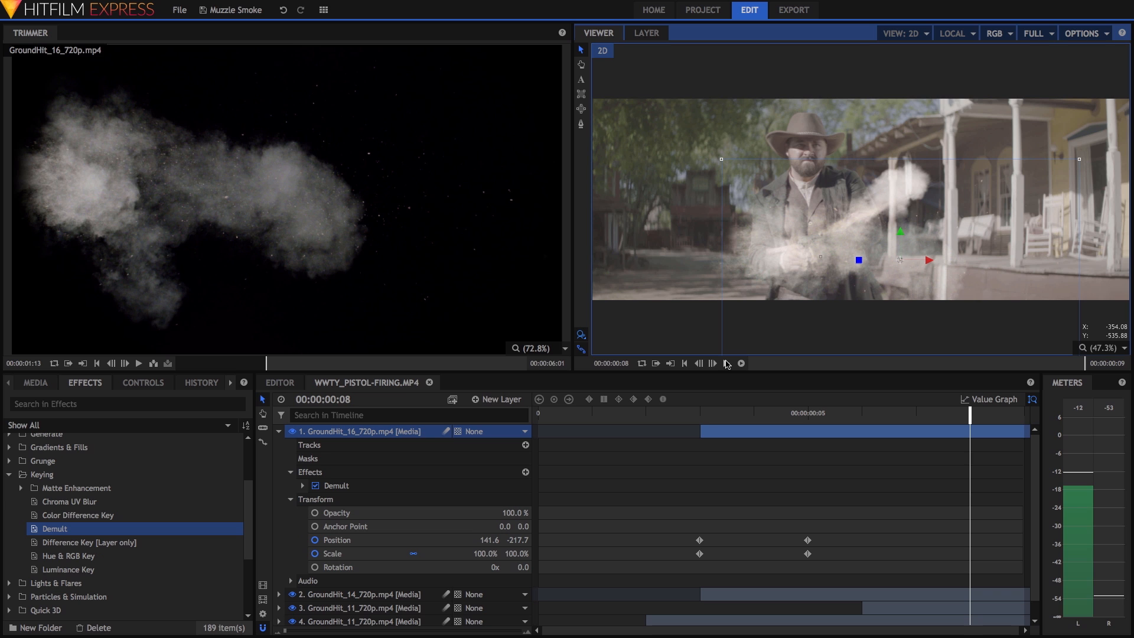
pyautogui.moveTo(685, 414); pyautogui.dragTo(534, 428)
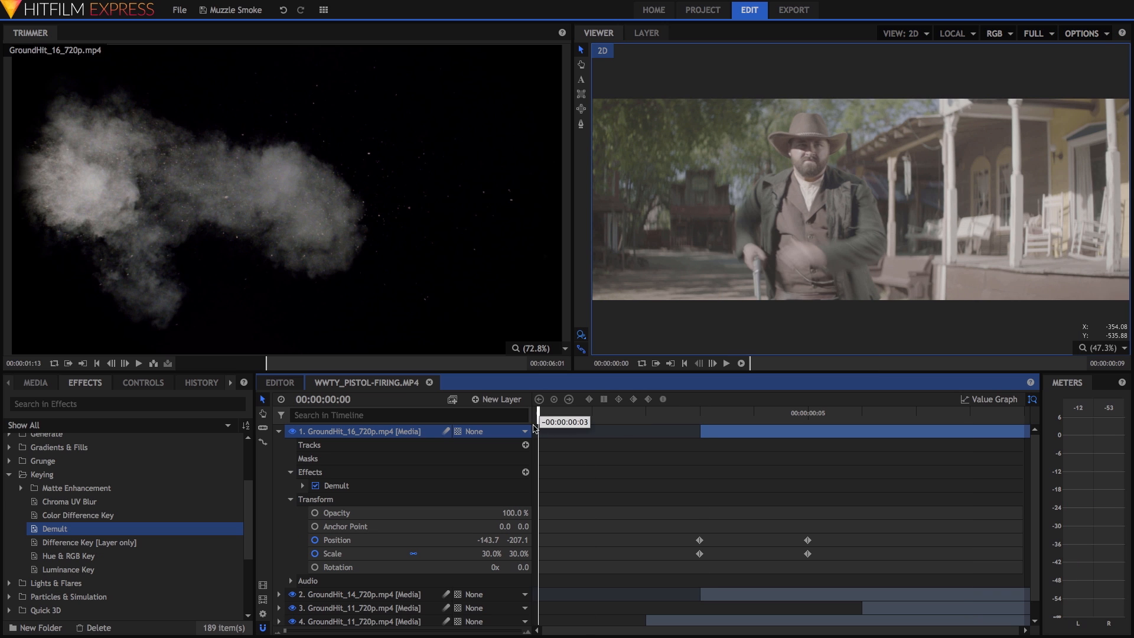
pyautogui.click(280, 433)
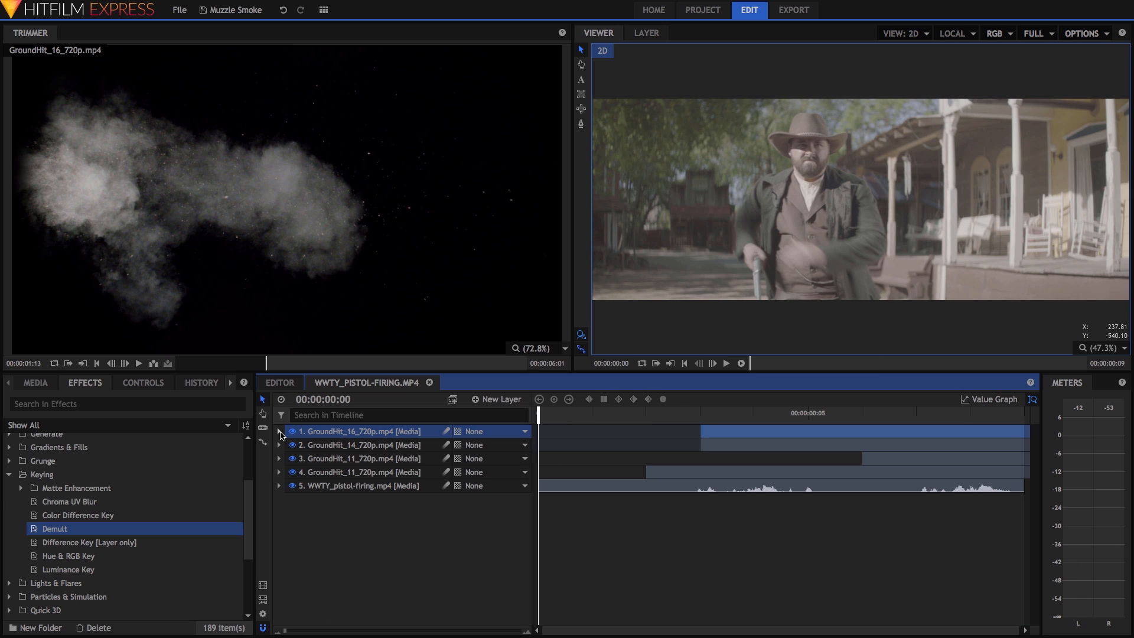
# Try adding S&W-357mag-revolver-single-shot.wav twice below the composite's layers, starting at 00:00:00:03 and 00:00:00:07, and play the shot.
pyautogui.click(36, 383)
pyautogui.scroll(-1, 69, 555)
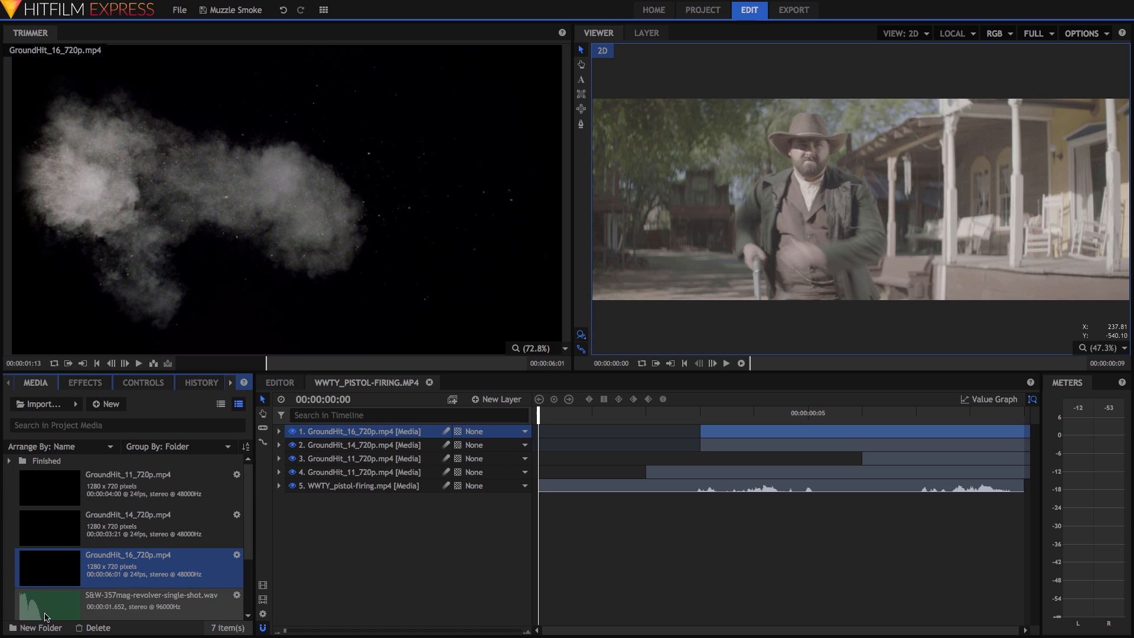
pyautogui.moveTo(50, 576); pyautogui.dragTo(706, 511)
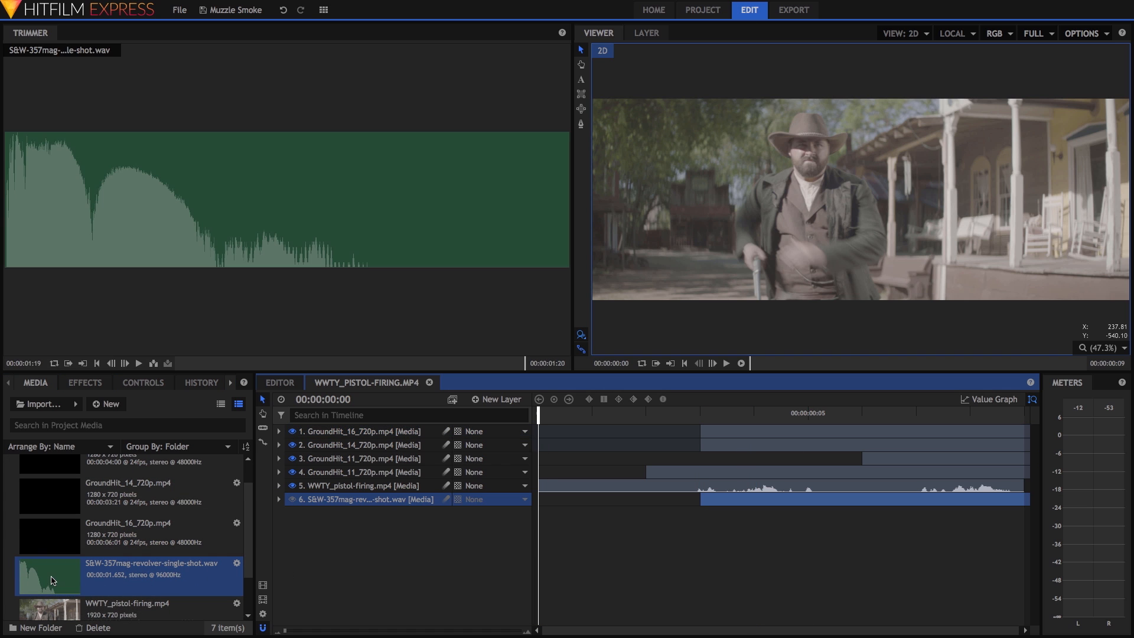
pyautogui.moveTo(59, 582); pyautogui.dragTo(930, 518)
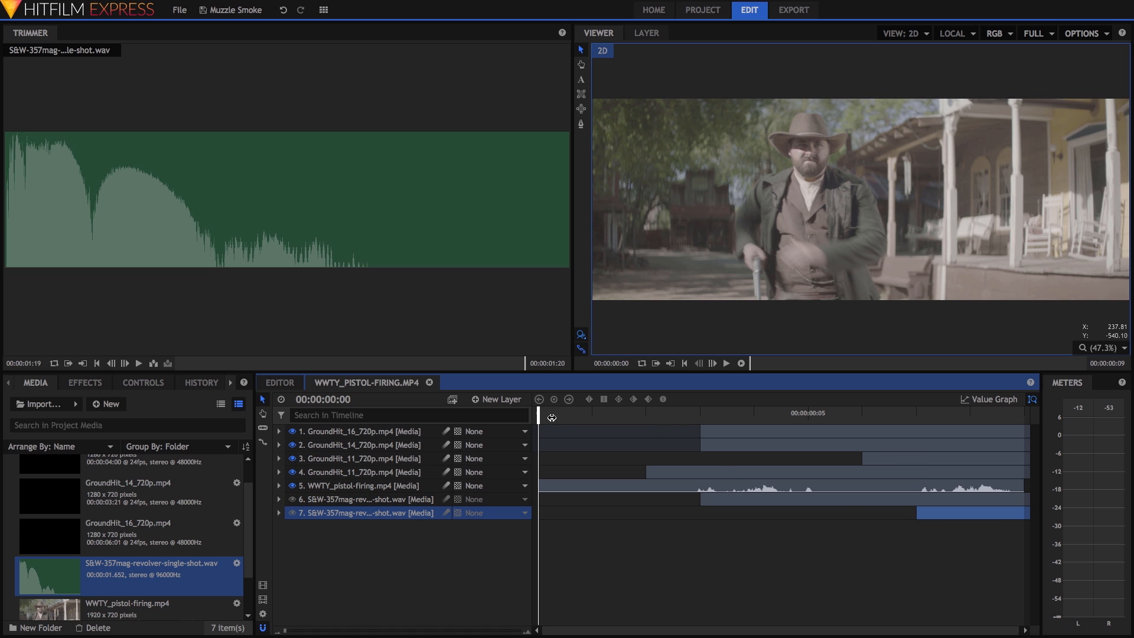
pyautogui.click(726, 363)
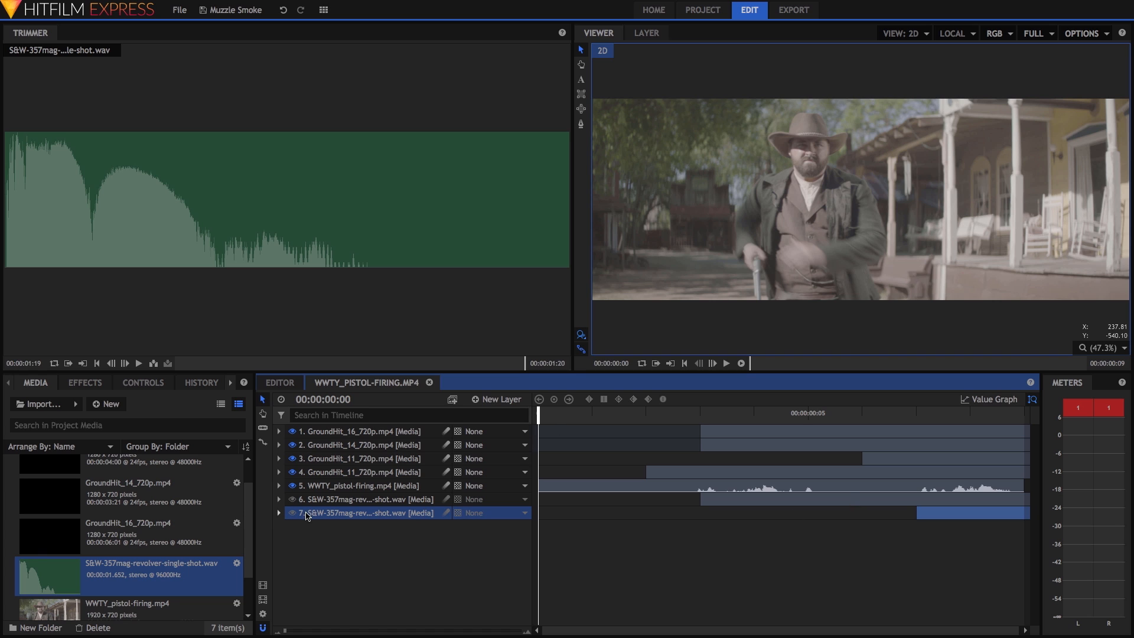
# Delete both revolver gunshot audio layers from the composite.
pyautogui.keyDown('shift'); pyautogui.click(325, 501); pyautogui.keyUp('shift')
pyautogui.press('Delete')
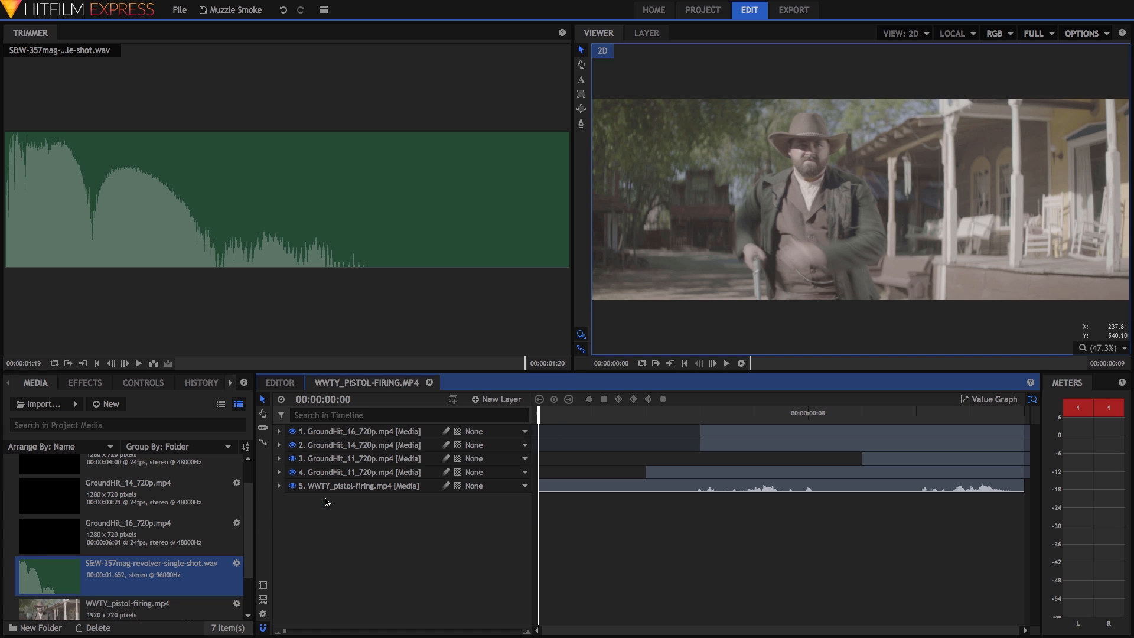
# Show the Editor timeline and make a proxy of the WWTY_pistol-firing.mp4 composite shot.
pyautogui.click(288, 385)
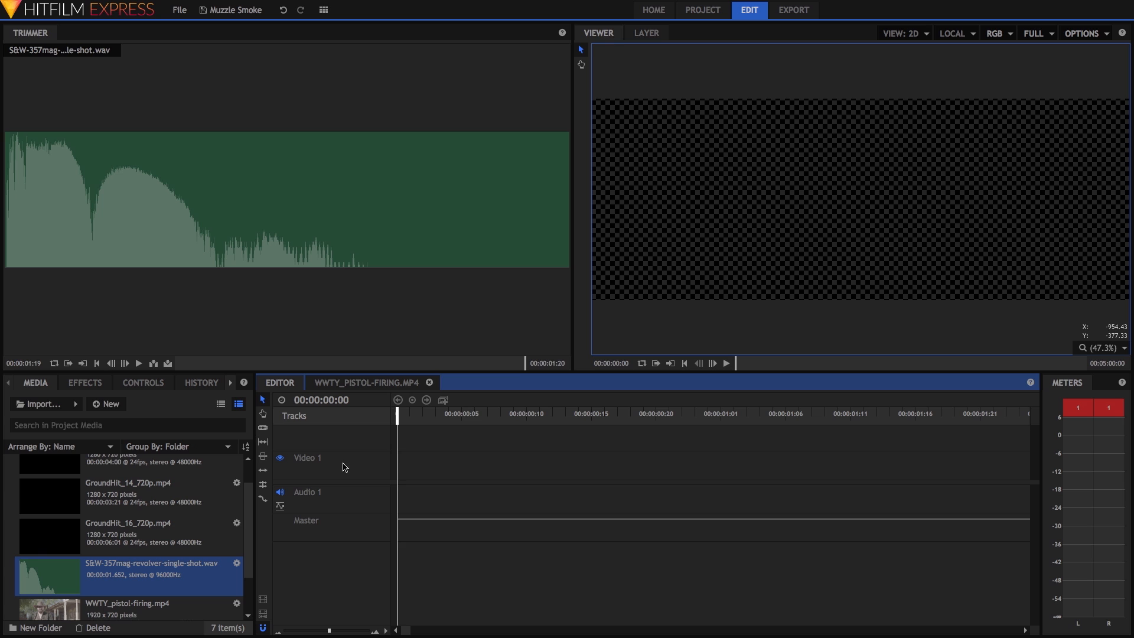
pyautogui.click(41, 383)
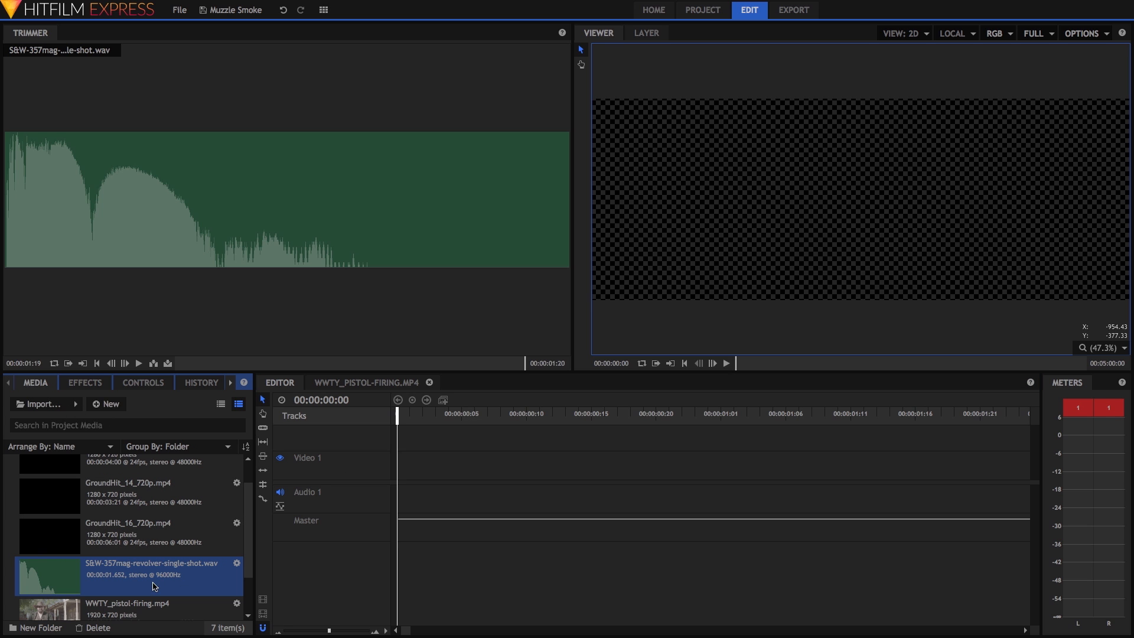
pyautogui.scroll(-2, 127, 606)
pyautogui.click(131, 601)
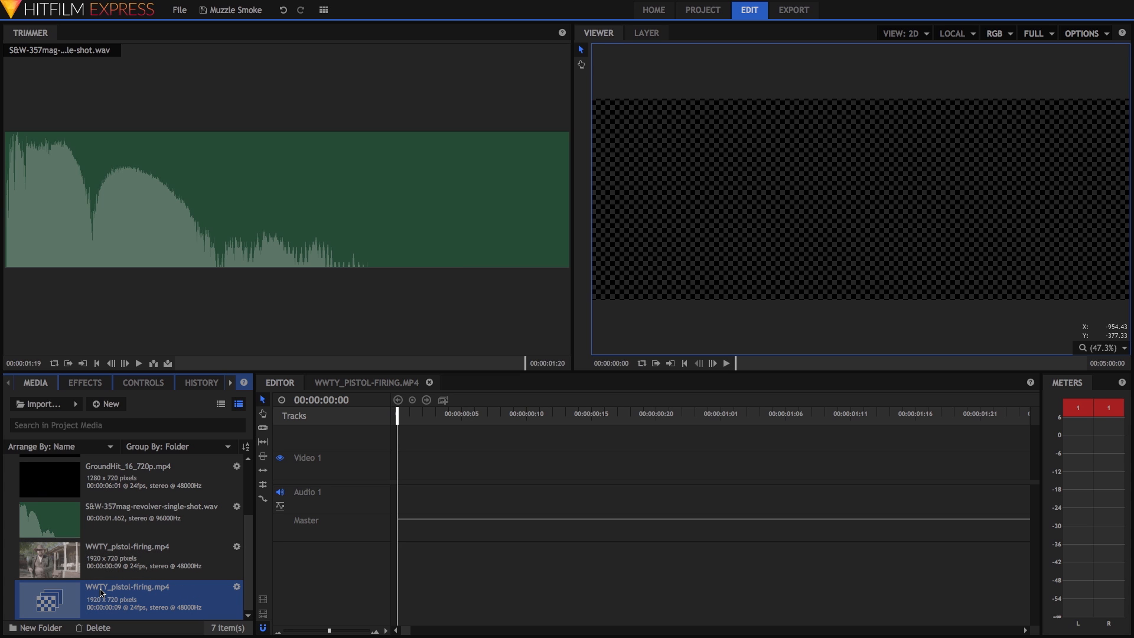
pyautogui.rightClick(152, 602)
pyautogui.moveTo(199, 561)
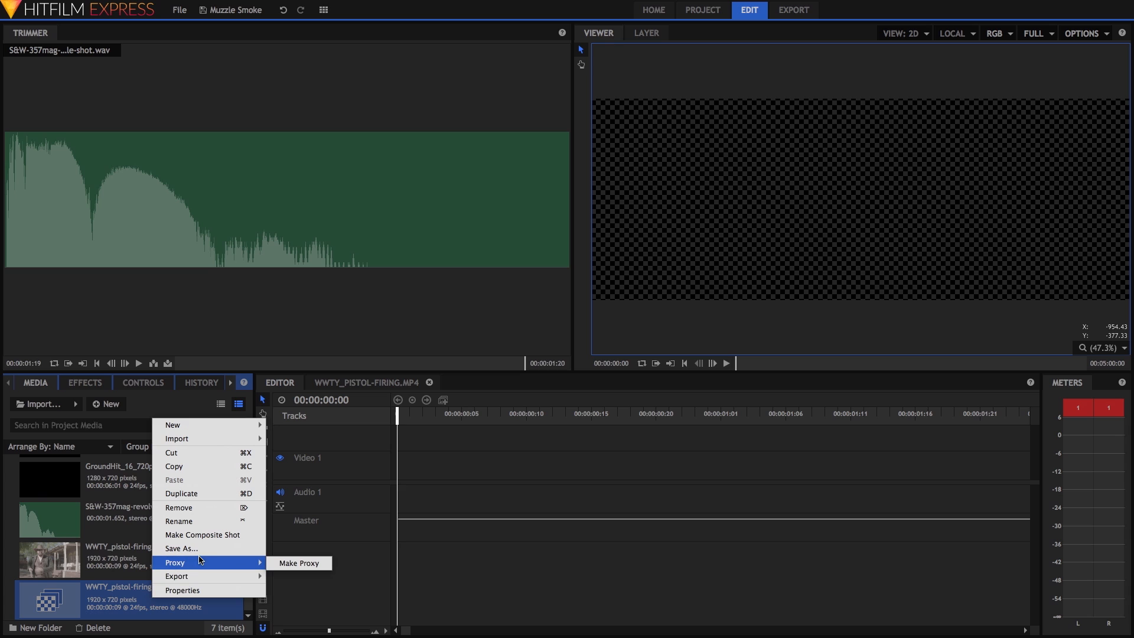
pyautogui.click(322, 564)
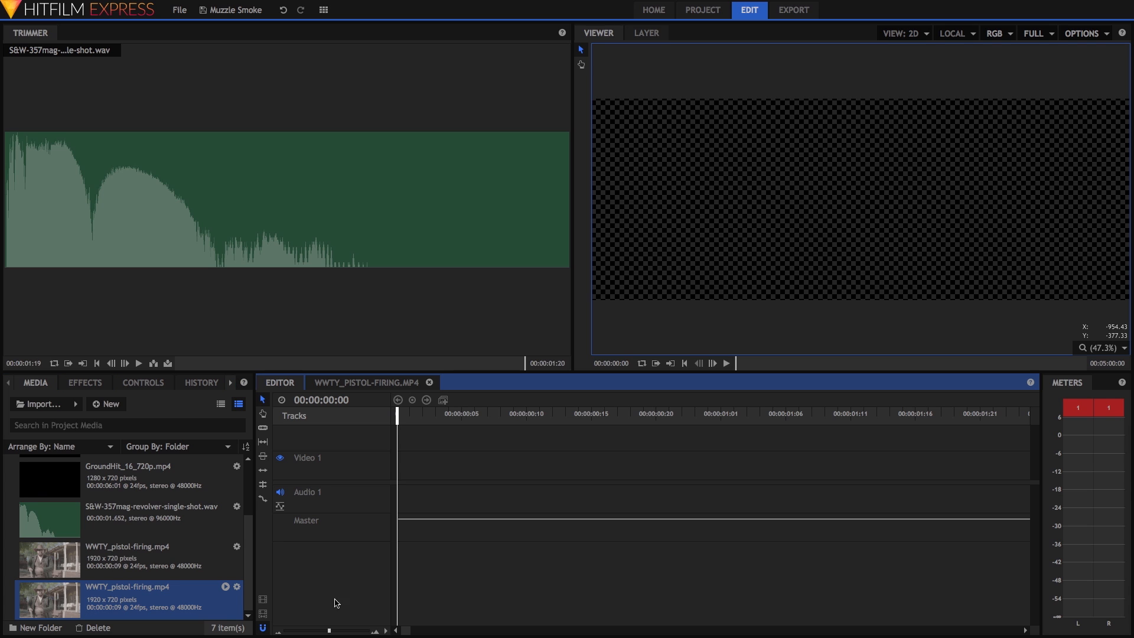
# Place the proxied WWTY_pistol-firing.mp4 composite shot on the Editor timeline's Video 1 track, starting at 00:00:00:00.
pyautogui.moveTo(328, 630)
pyautogui.mouseDown()
pyautogui.moveTo(286, 632)
pyautogui.moveTo(312, 629)
pyautogui.mouseUp()
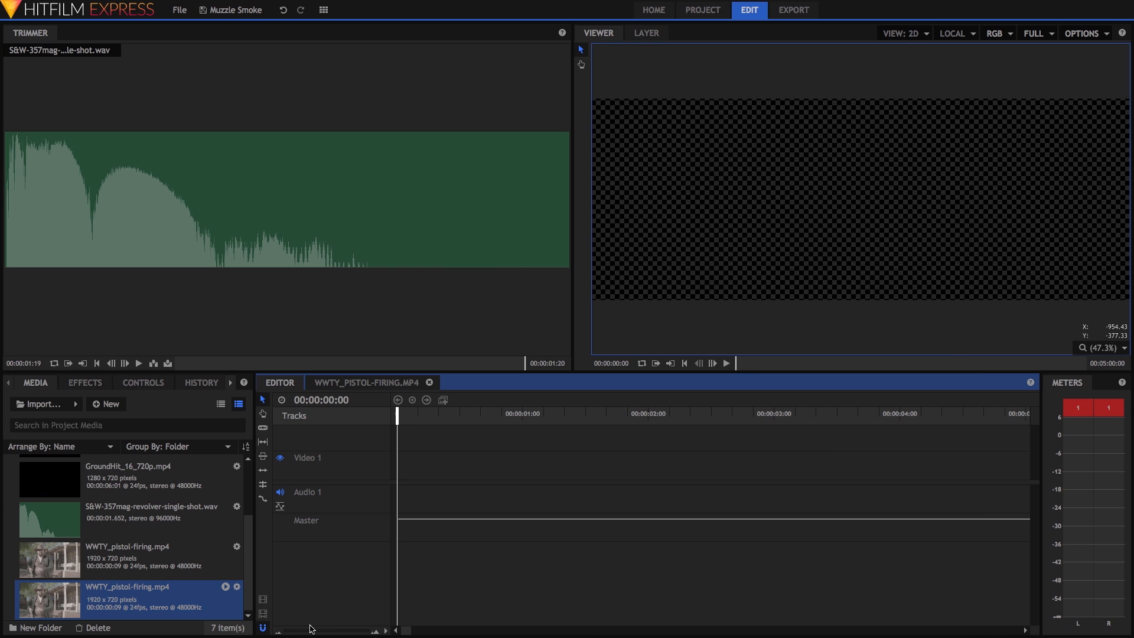
pyautogui.click(61, 601)
pyautogui.moveTo(61, 601); pyautogui.dragTo(399, 474)
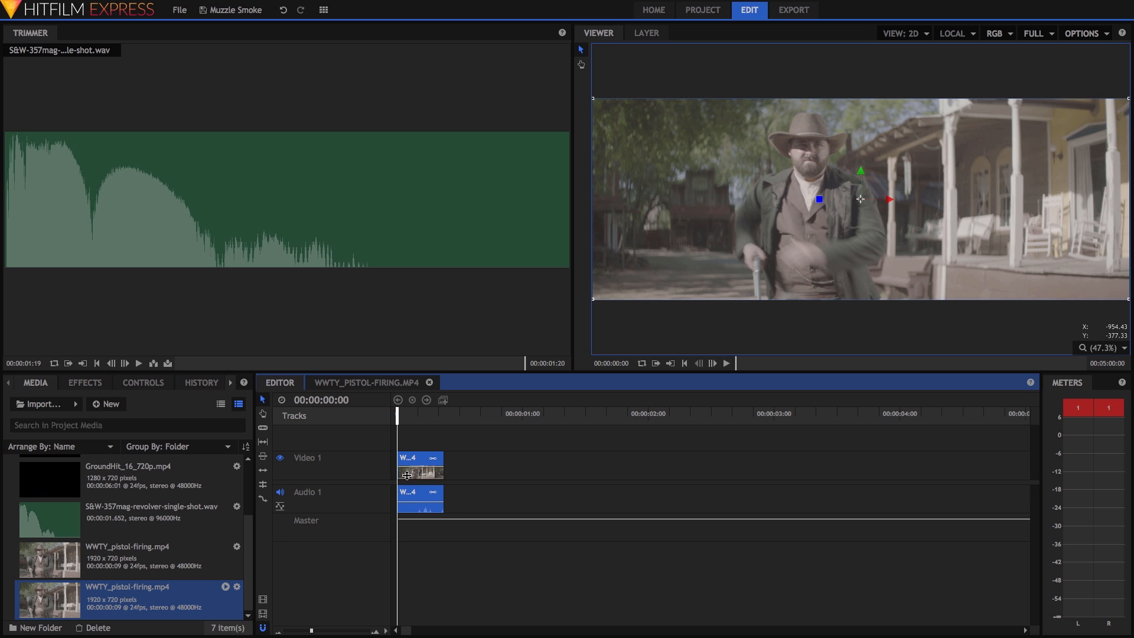
pyautogui.moveTo(313, 631); pyautogui.dragTo(333, 630)
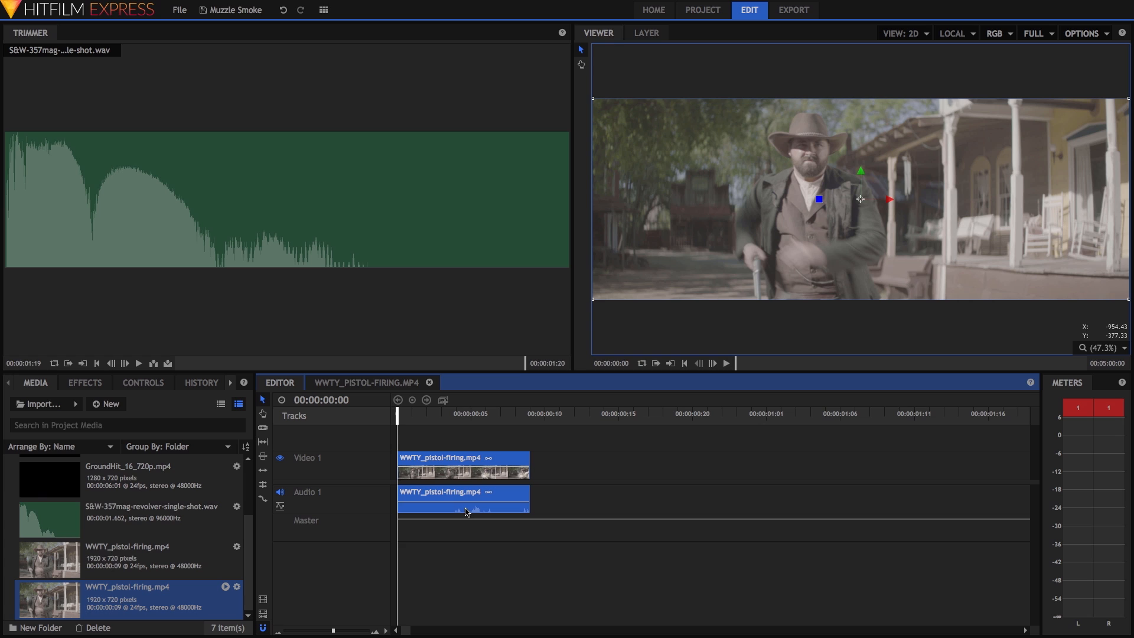
# Insert a second audio track below Audio 1 and place S&W-357mag-revolver-single-shot.wav on it, starting at 00:00:00:03.
pyautogui.rightClick(313, 501)
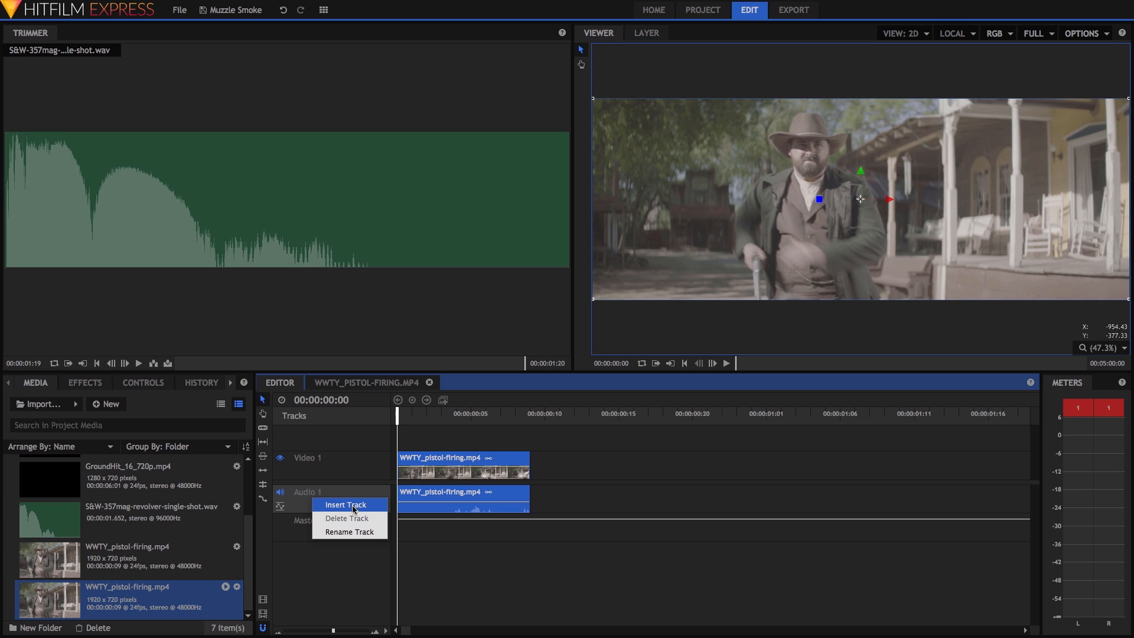
pyautogui.click(379, 505)
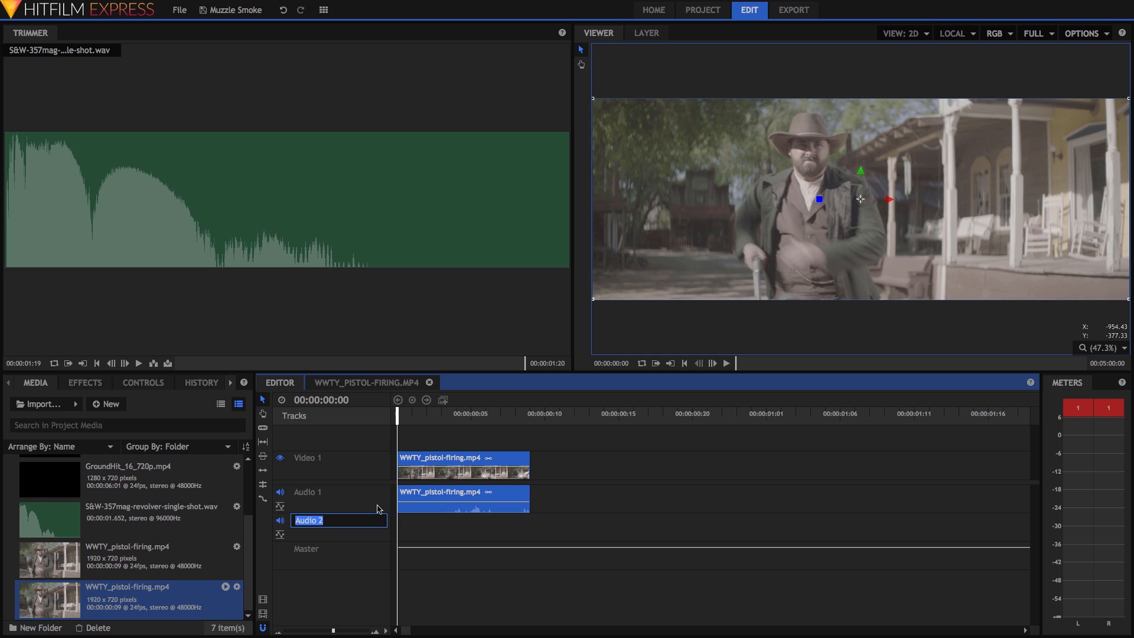
pyautogui.press('Return')
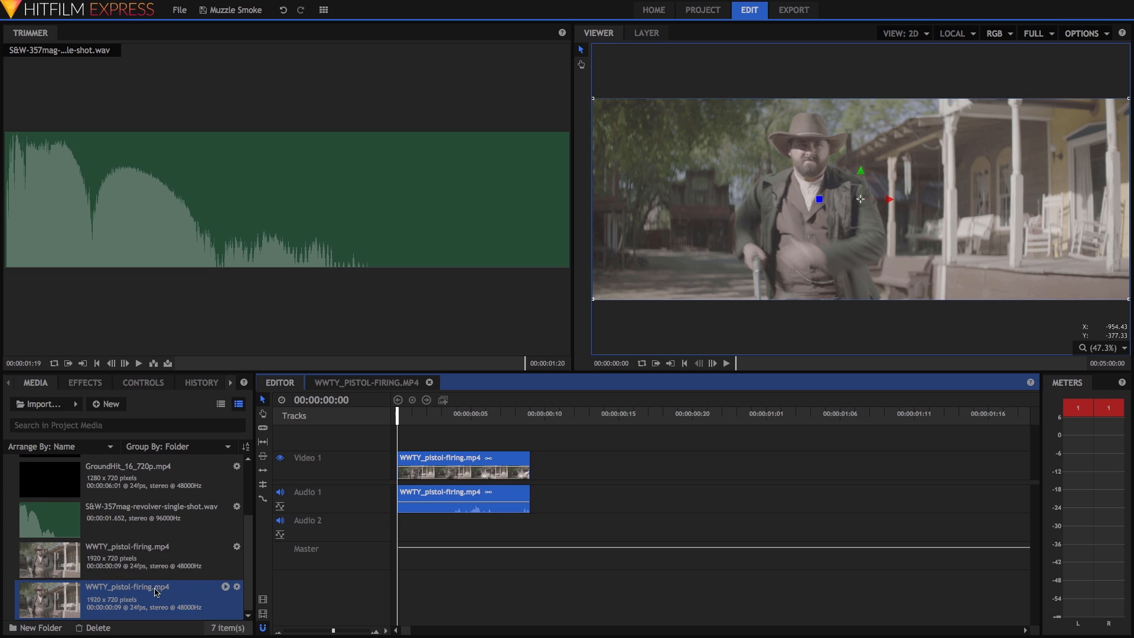
pyautogui.click(73, 520)
pyautogui.moveTo(319, 537); pyautogui.dragTo(445, 532)
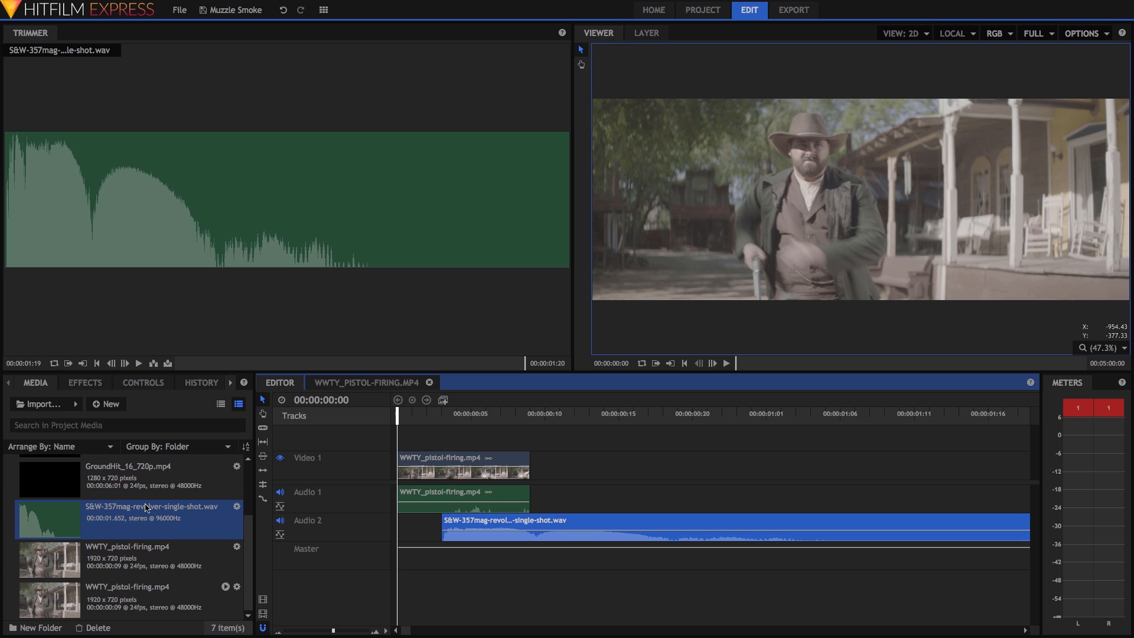
# Place a second copy of S&W-357mag-revolver-single-shot.wav on a new third audio track, starting at 00:00:00:08.
pyautogui.click(56, 530)
pyautogui.moveTo(455, 485); pyautogui.dragTo(522, 581)
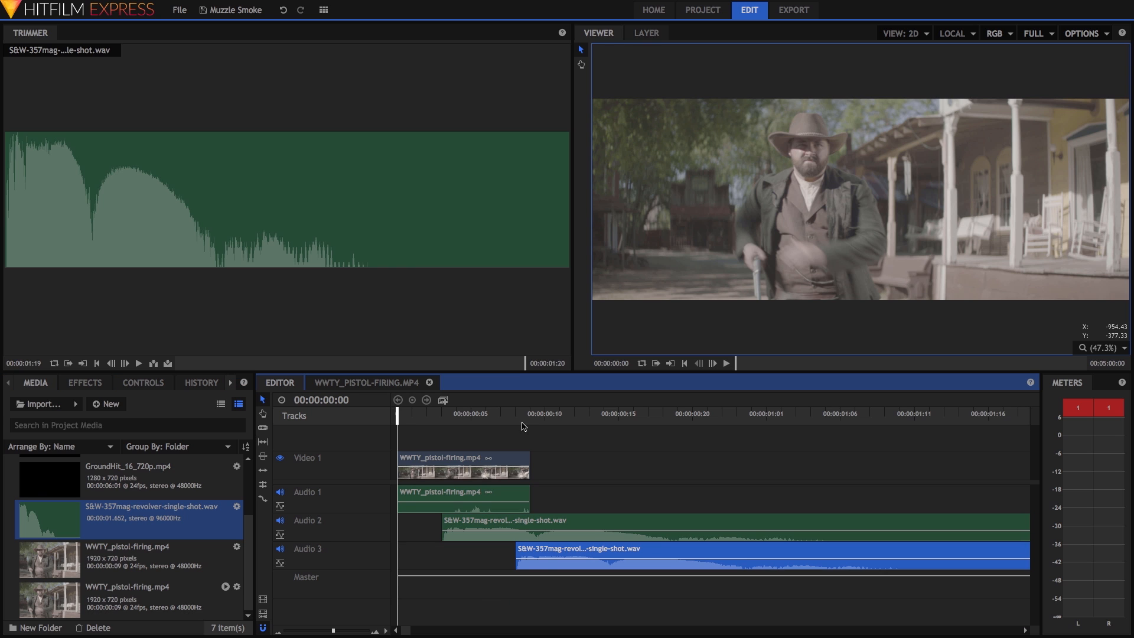
pyautogui.moveTo(515, 420); pyautogui.dragTo(359, 420)
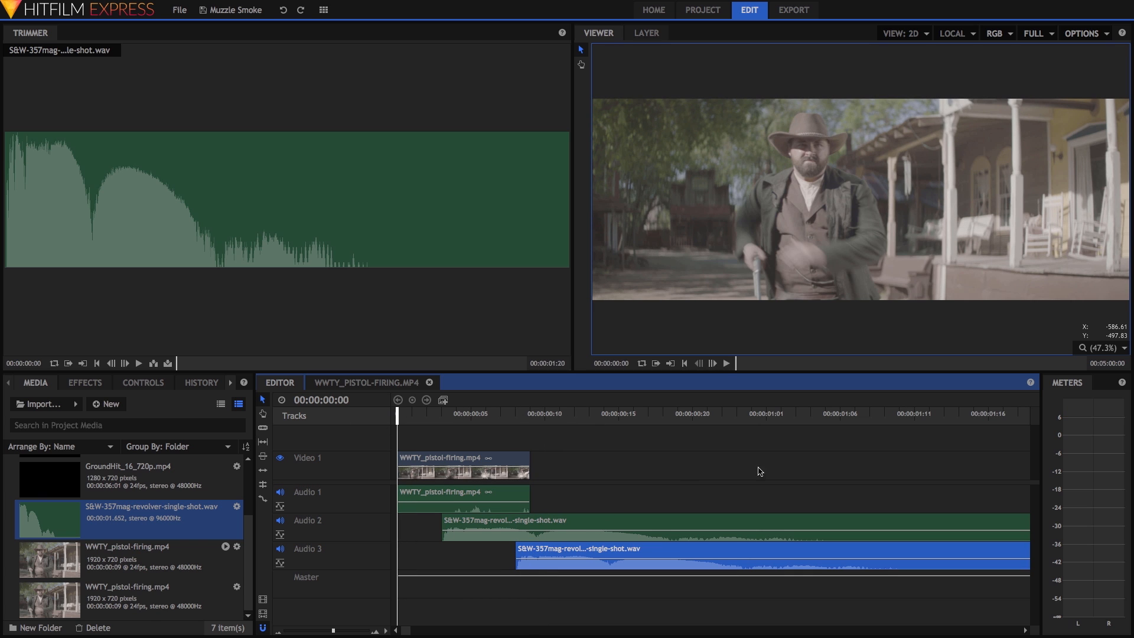
# Import WWTY_Justin-hit.mp4 from the Muzzle Smoke folder into the project media.
pyautogui.click(54, 407)
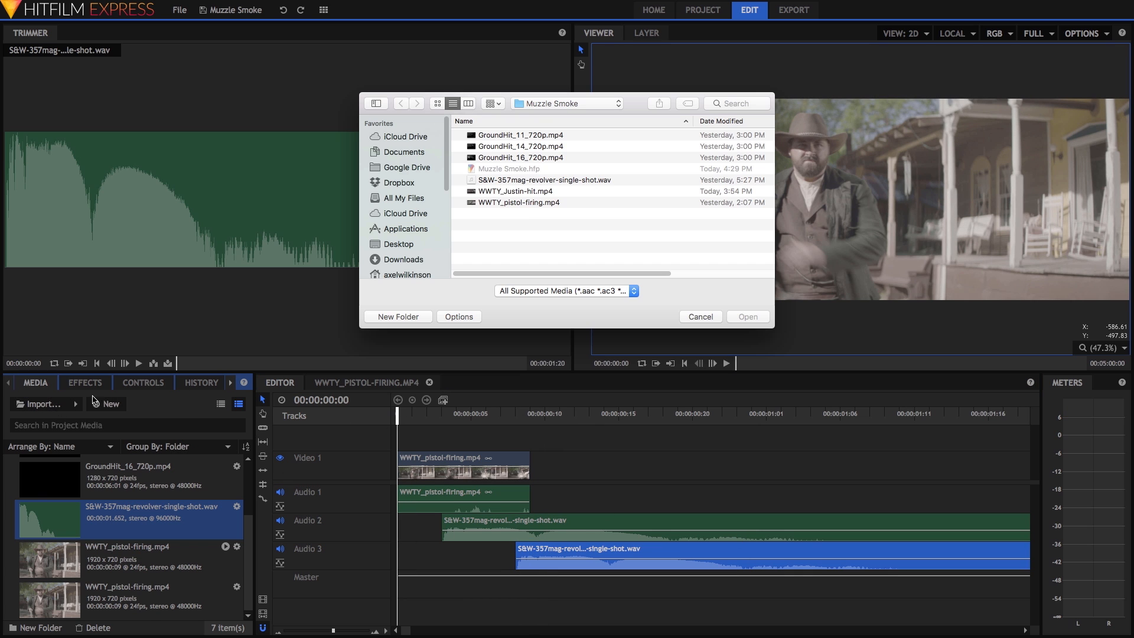
pyautogui.click(524, 192)
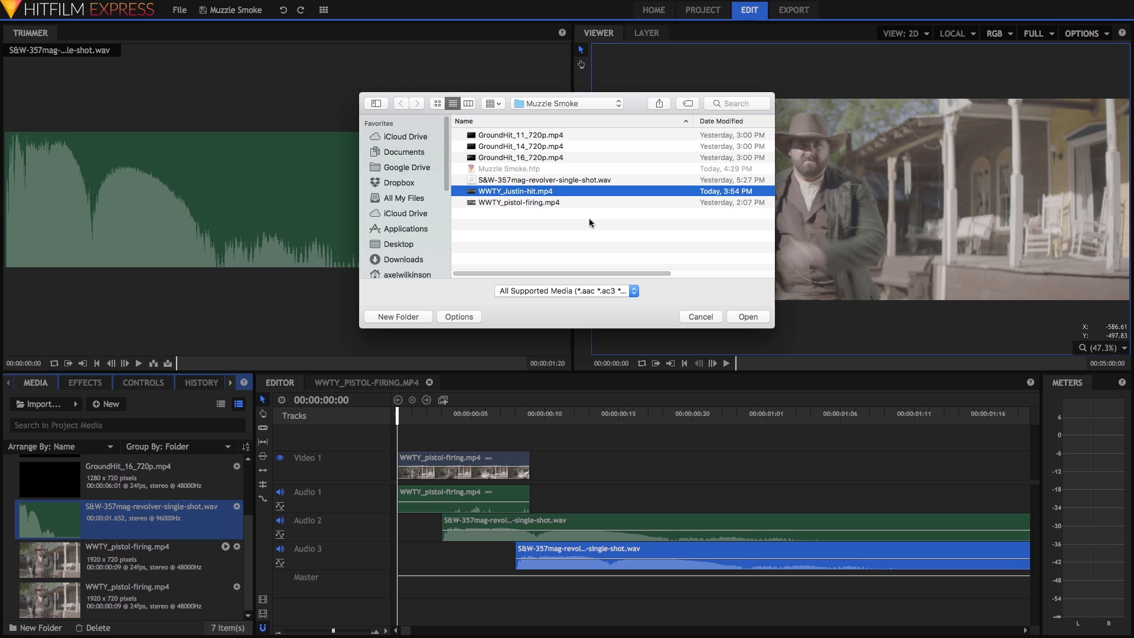
pyautogui.click(745, 317)
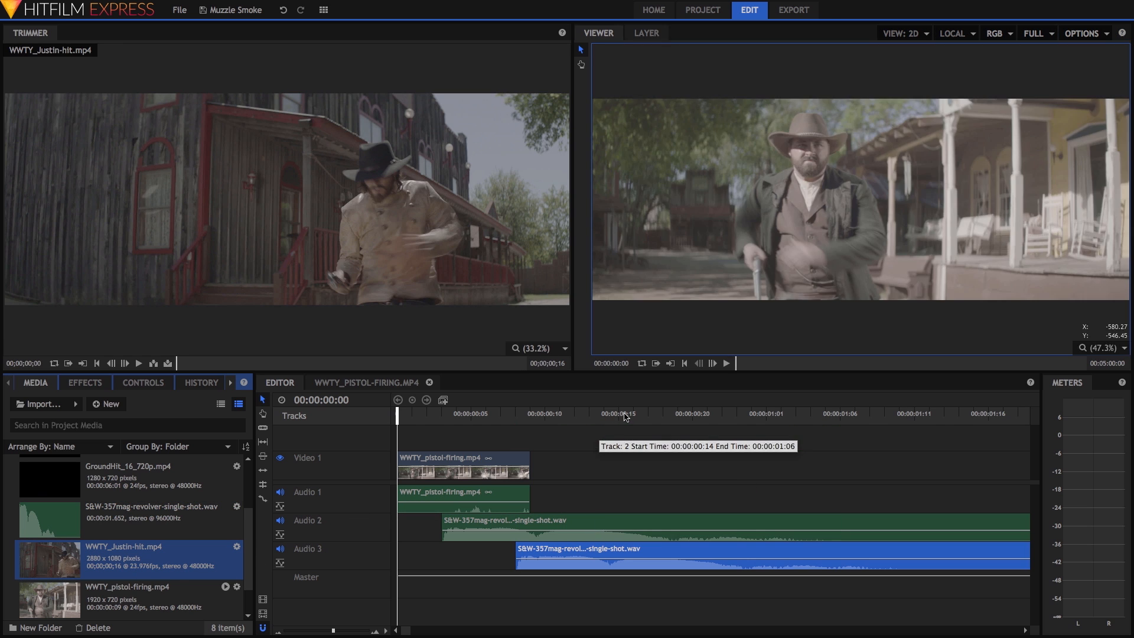
# Place WWTY_Justin-hit.mp4 directly after the pistol-firing shot on Video 1 and play the edited sequence from the start.
pyautogui.moveTo(626, 416); pyautogui.dragTo(537, 466)
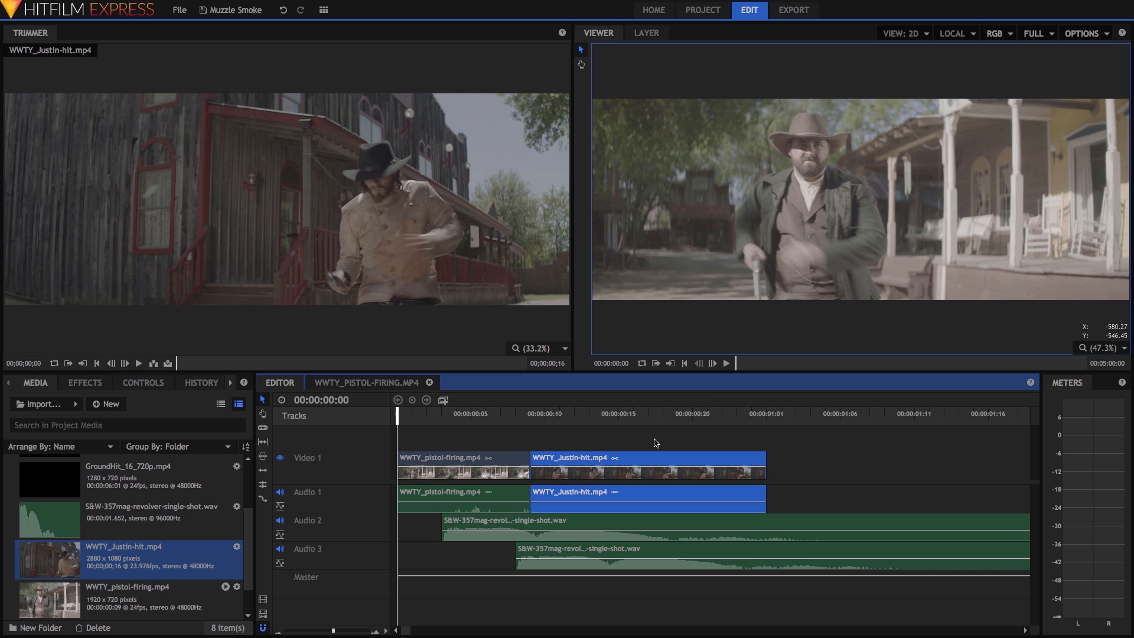
pyautogui.click(726, 363)
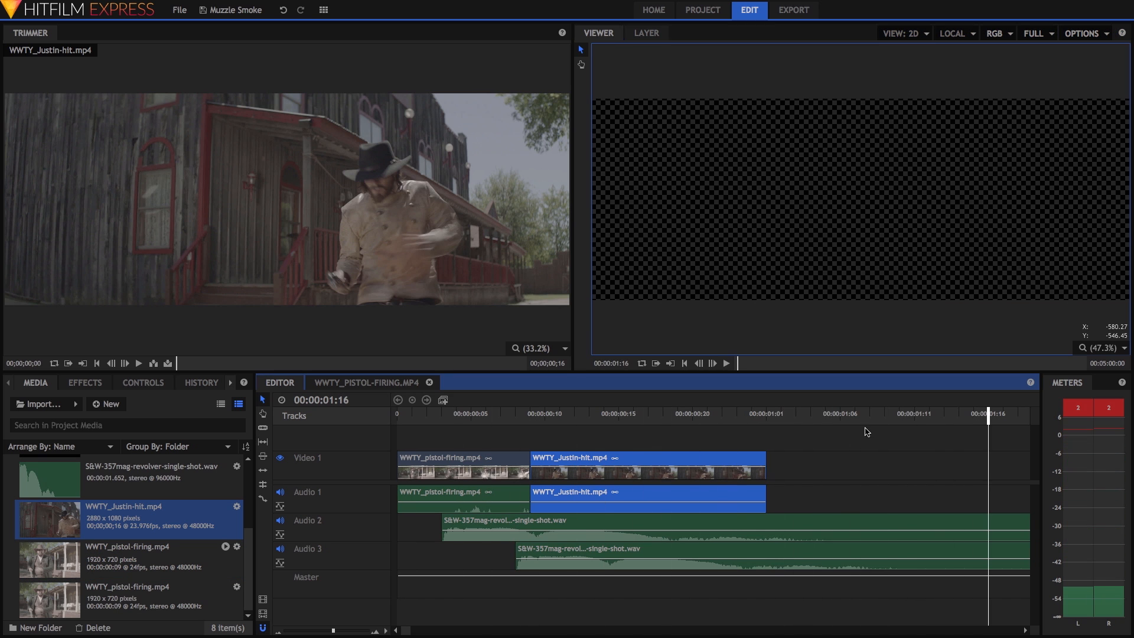
pyautogui.moveTo(987, 413); pyautogui.dragTo(394, 435)
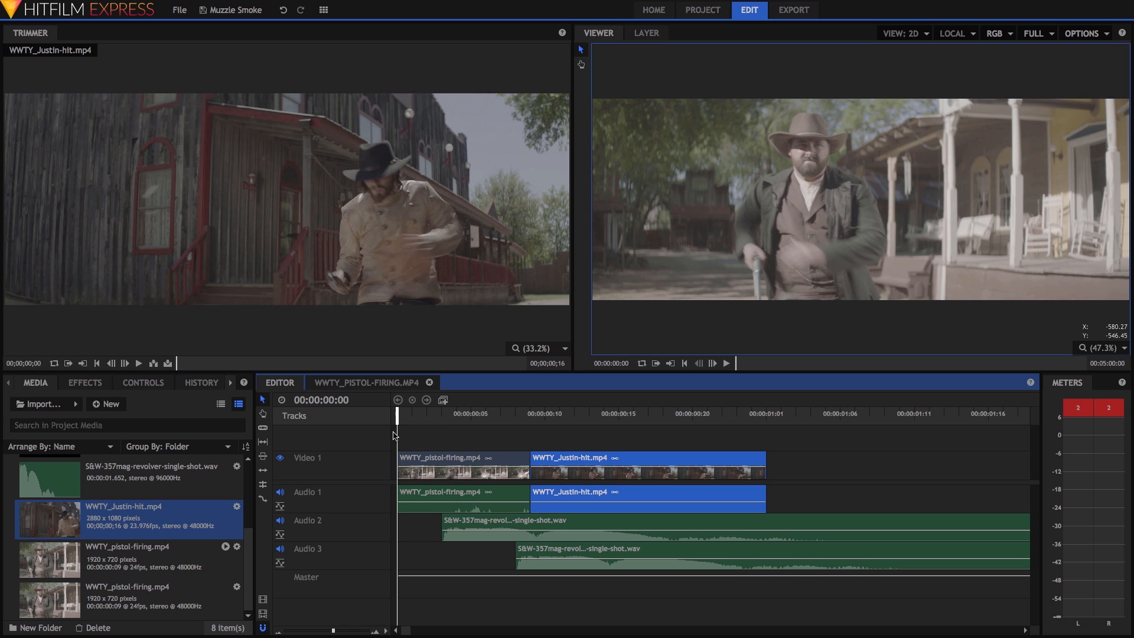
# Review the GroundHit_11, GroundHit_14 and GroundHit_16 smoke clips and the revolver gunshot sound in the Trimmer.
pyautogui.scroll(2, 173, 560)
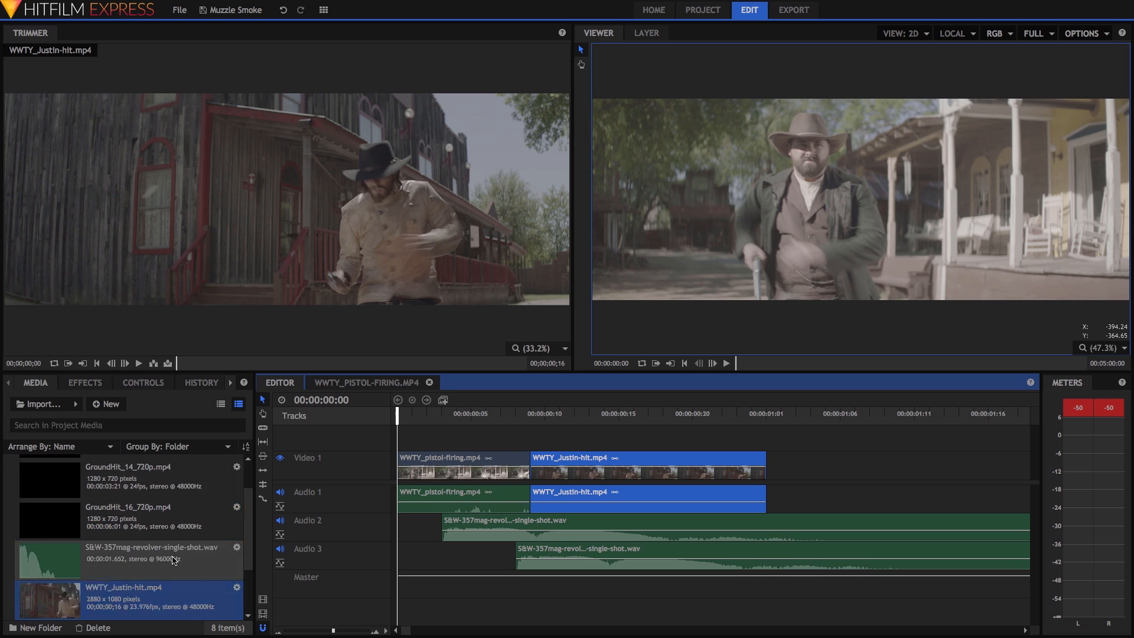
pyautogui.scroll(2, 173, 559)
pyautogui.click(132, 487)
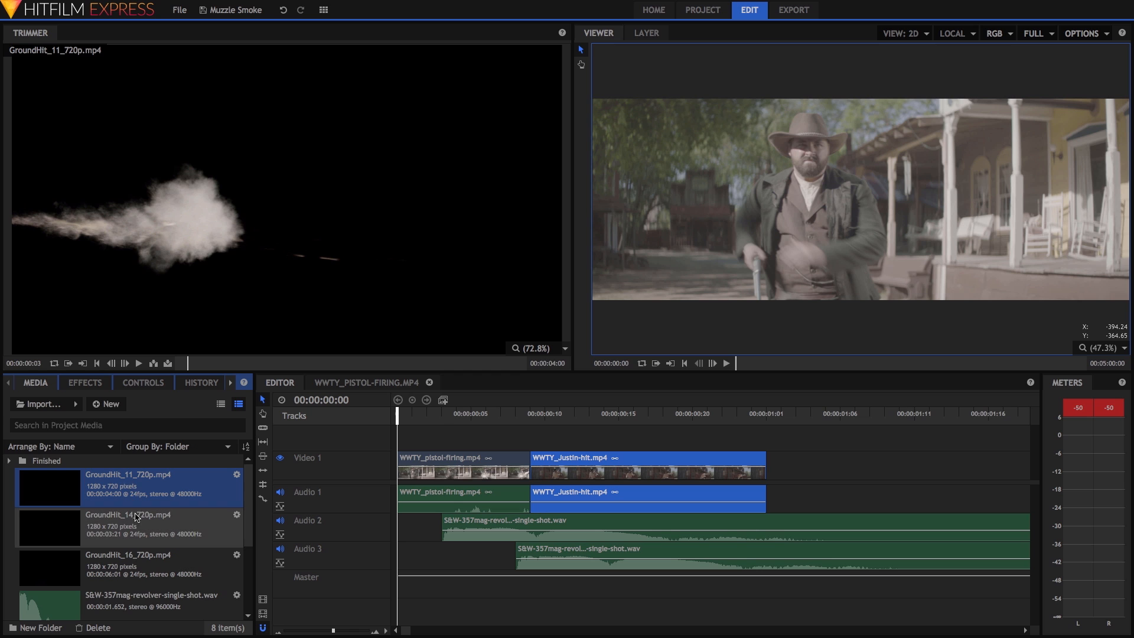
pyautogui.click(136, 519)
pyautogui.click(133, 564)
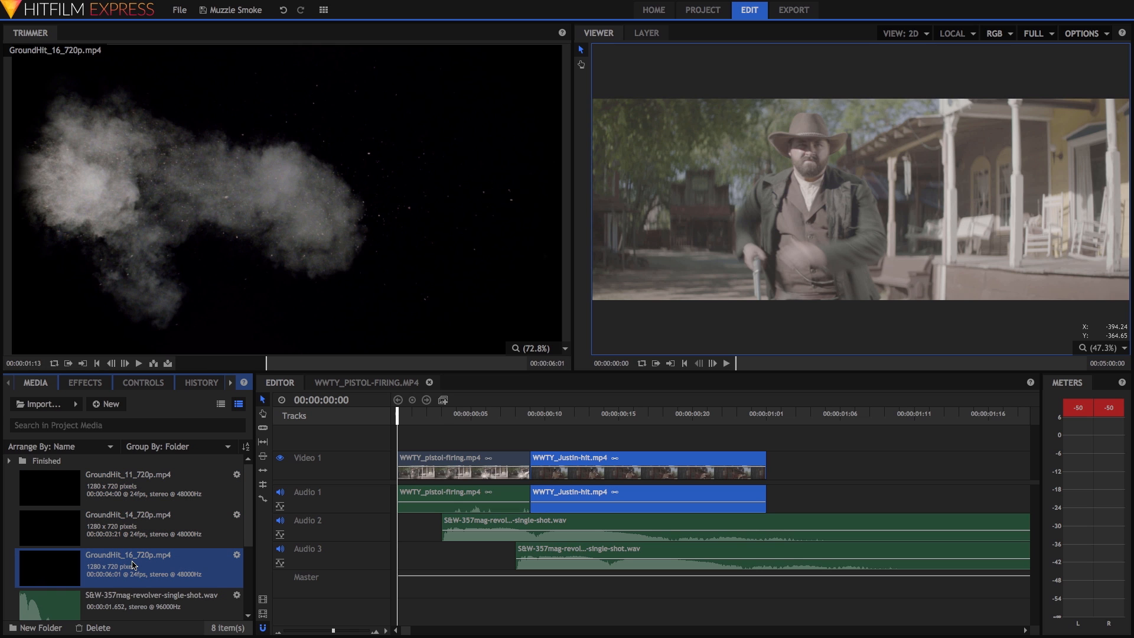
pyautogui.click(135, 602)
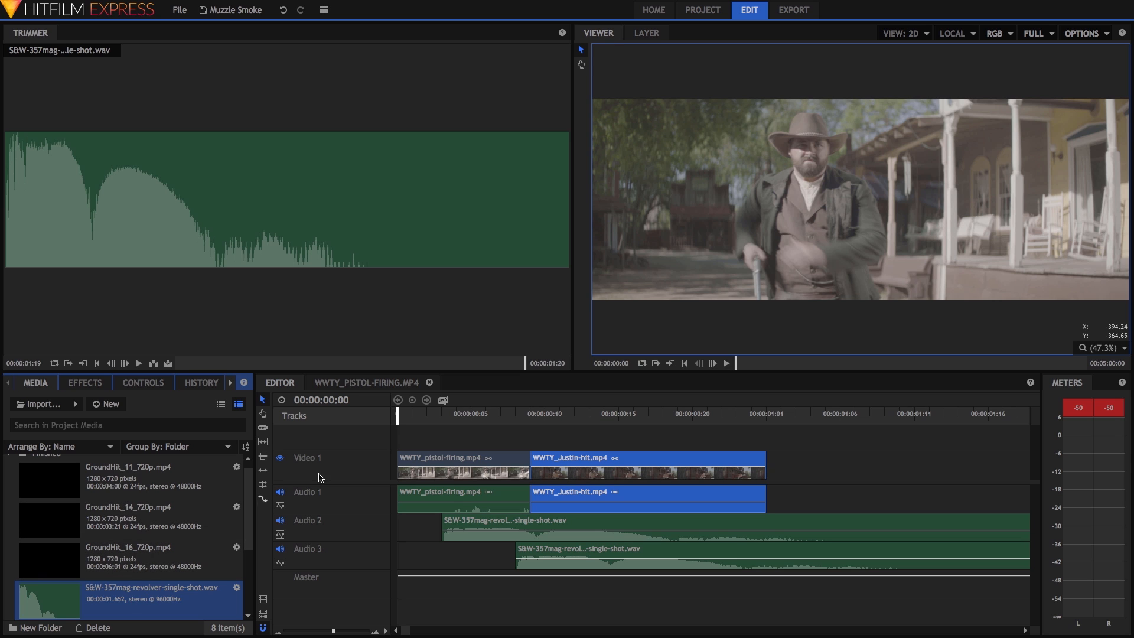
pyautogui.click(363, 470)
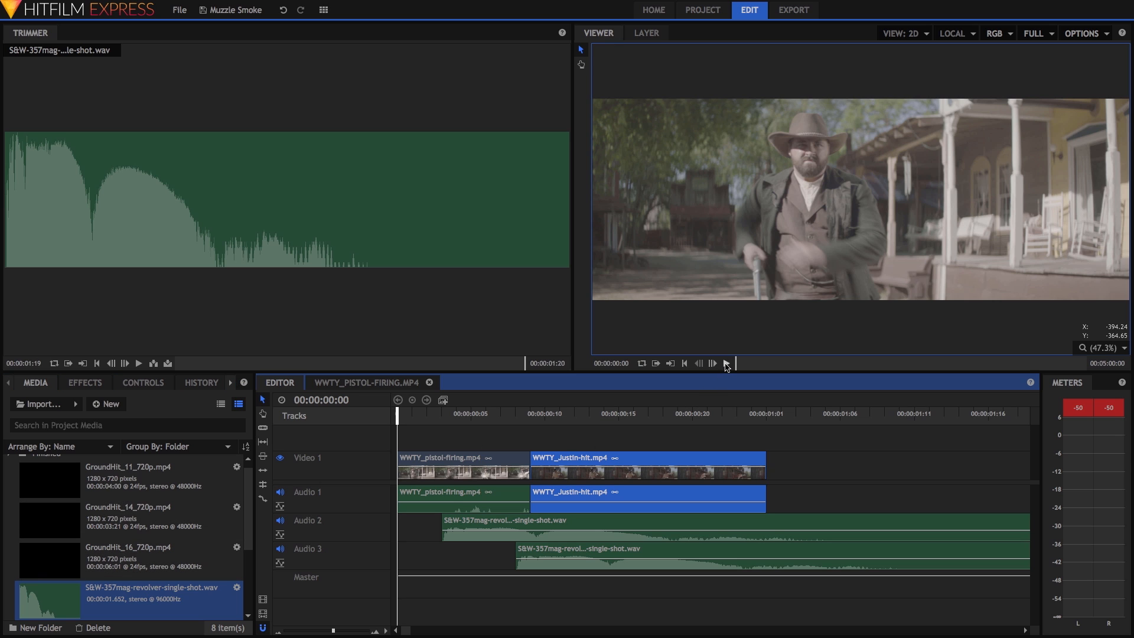